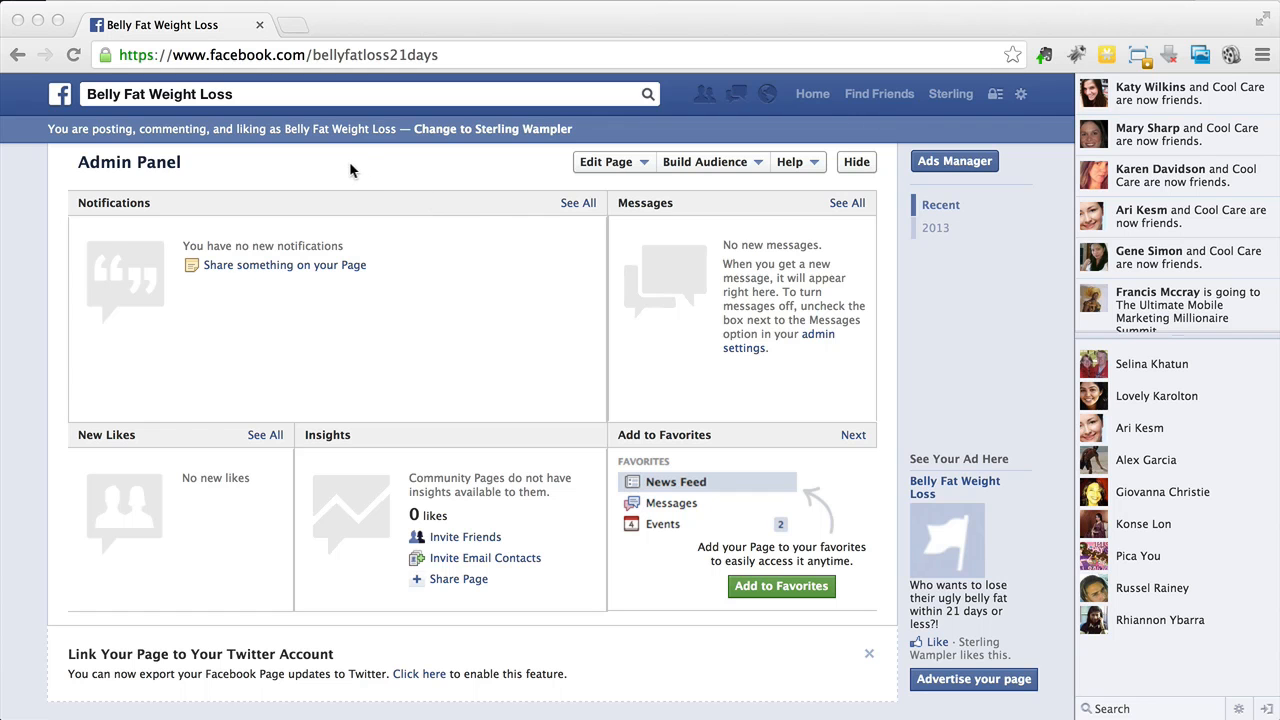
- Search Facebook for "Advertising" and go to the Ads Manager campaigns page
{"action": "left_click", "coordinate": [276, 92]}
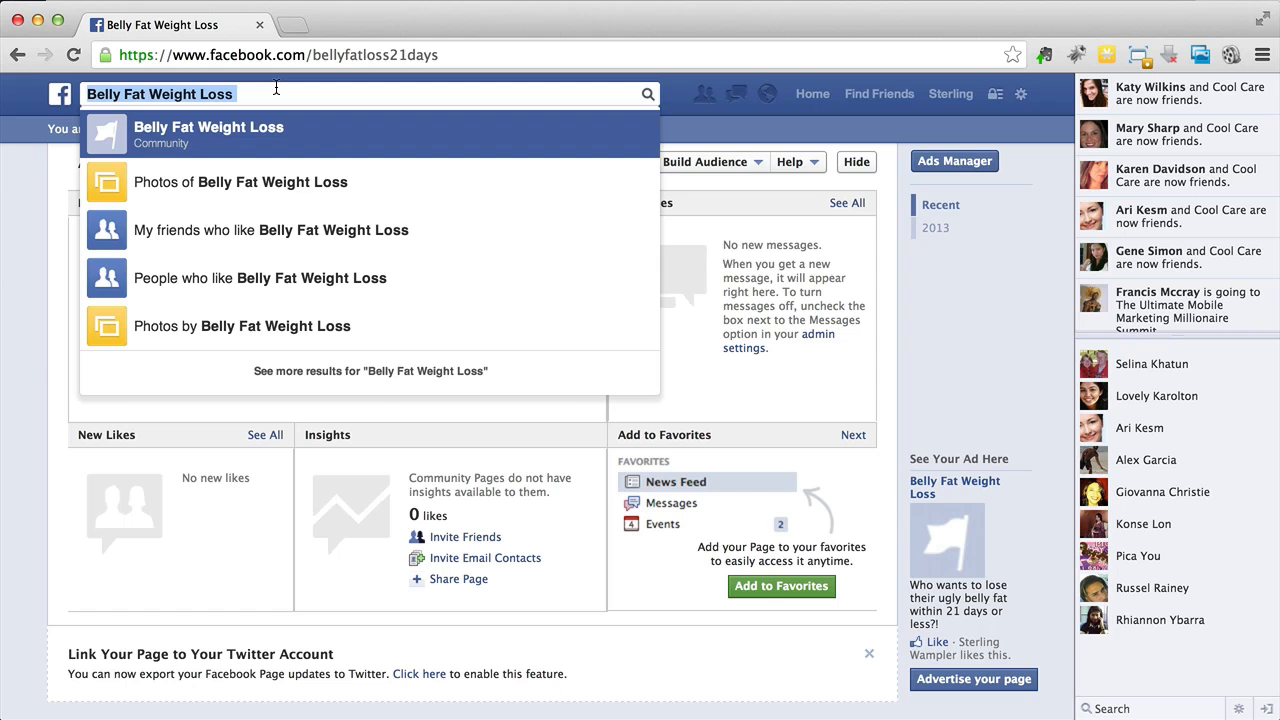
{"action": "type", "text": "Advertising"}
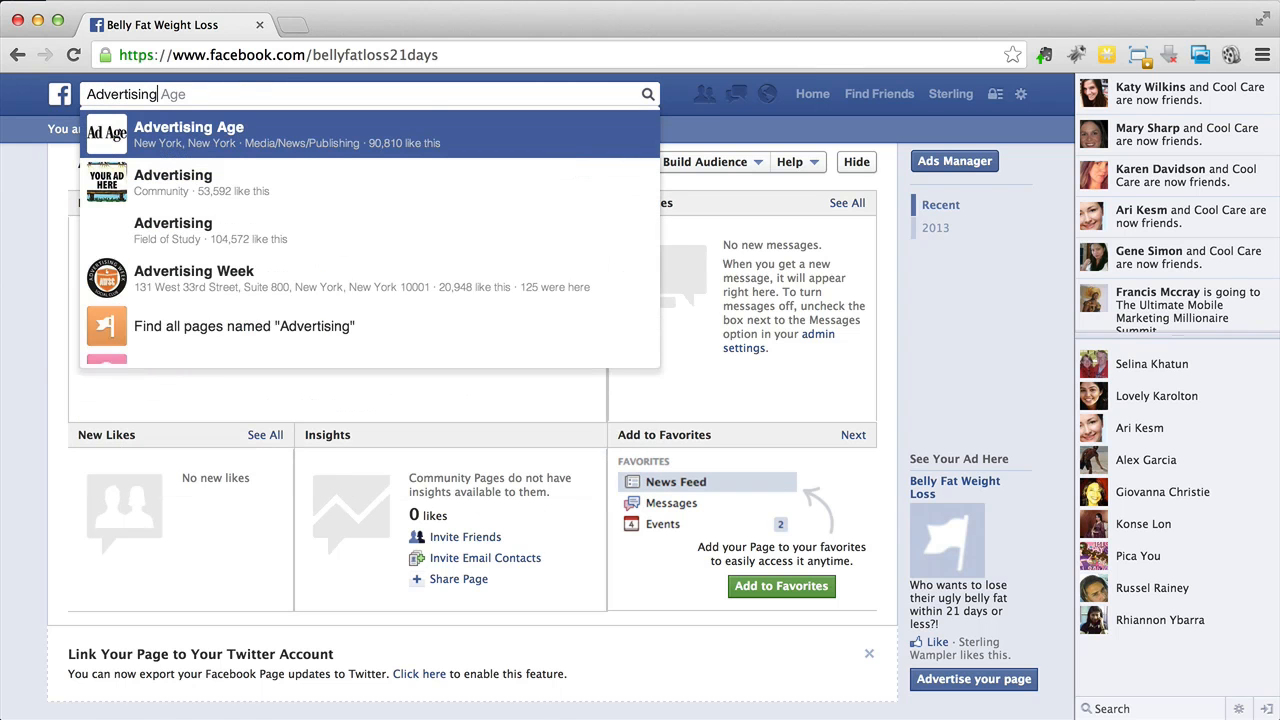
{"action": "left_click", "coordinate": [218, 330]}
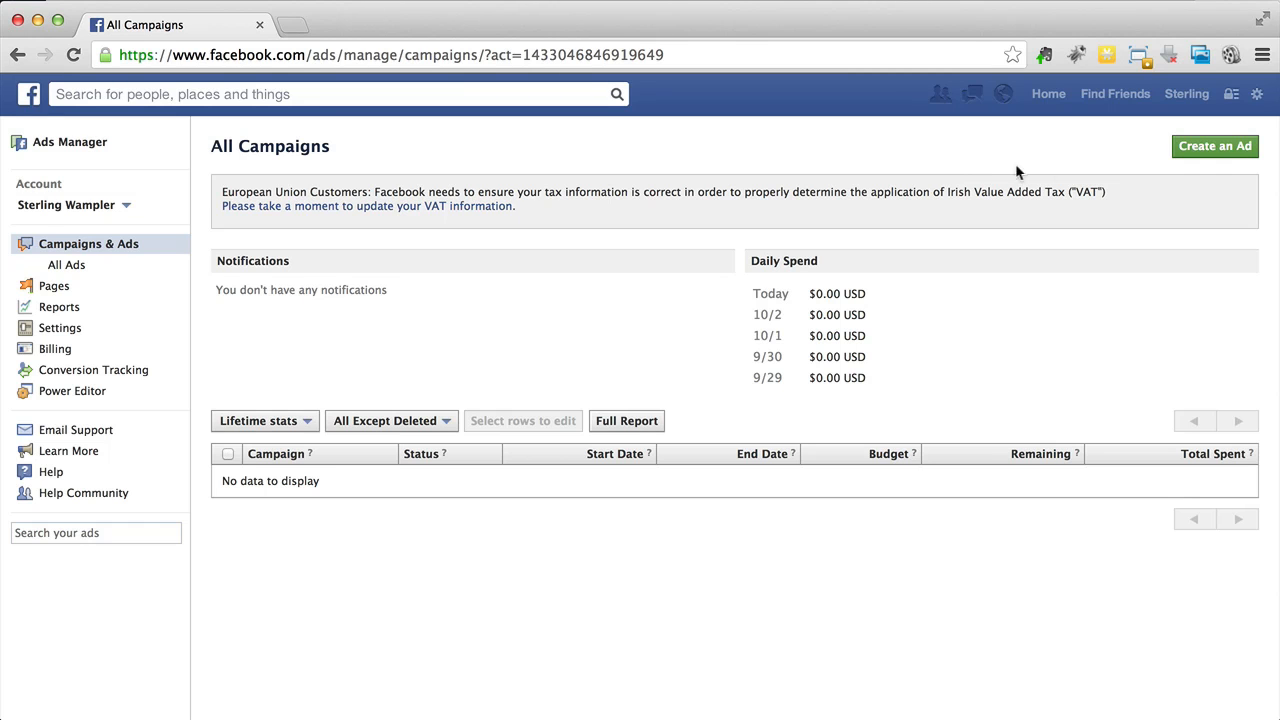
- Start creating a new ad and choose the Belly Fat Weight Loss page as its destination
{"action": "left_click", "coordinate": [1215, 157]}
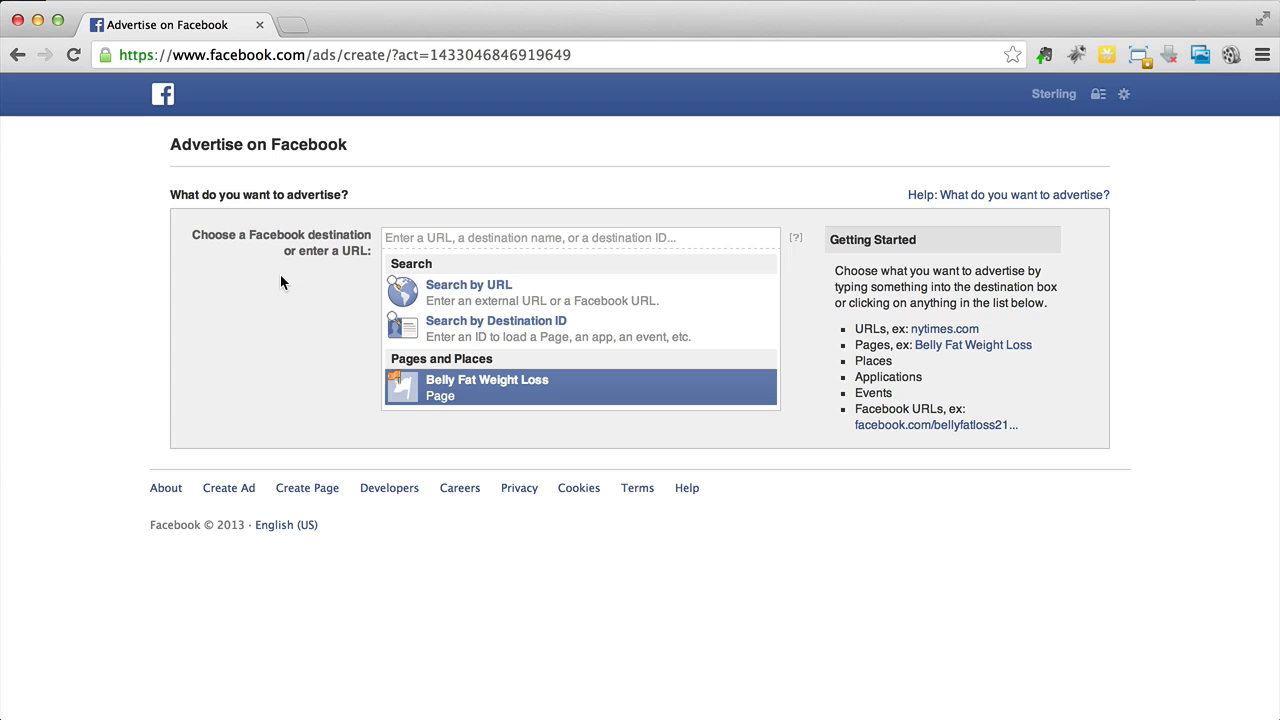
{"action": "left_click", "coordinate": [532, 392]}
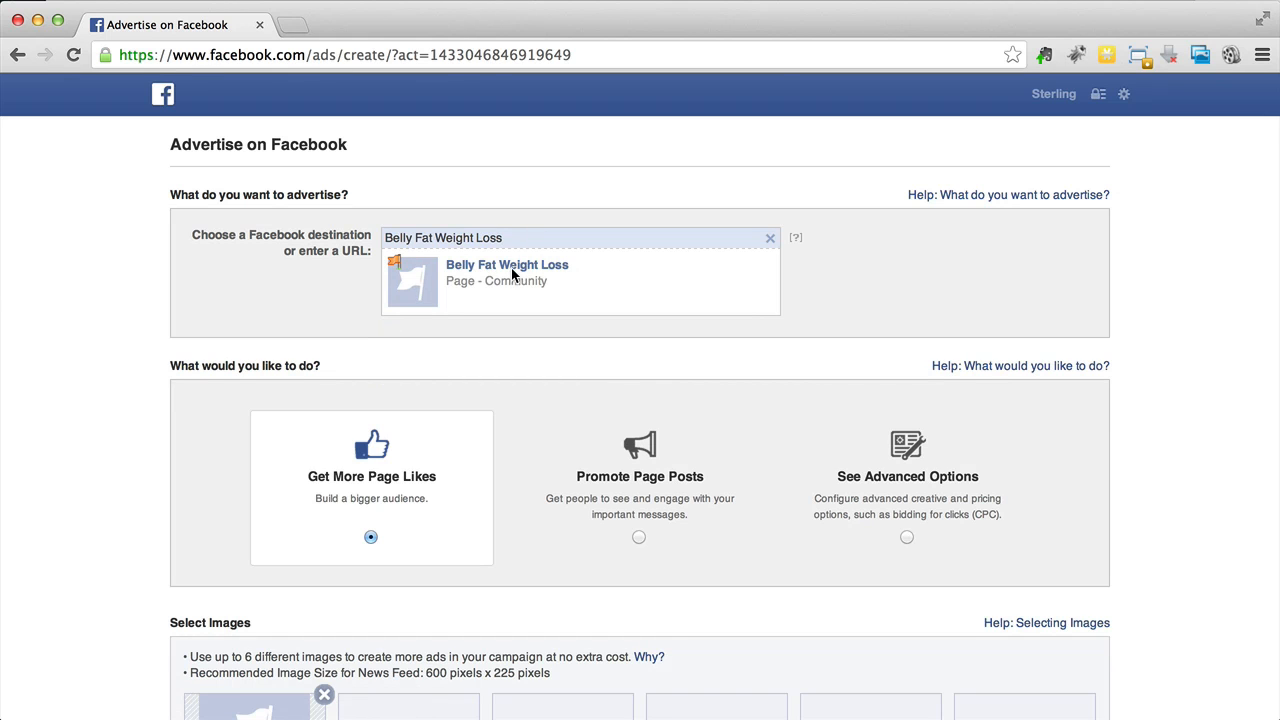
{"action": "left_click", "coordinate": [769, 240]}
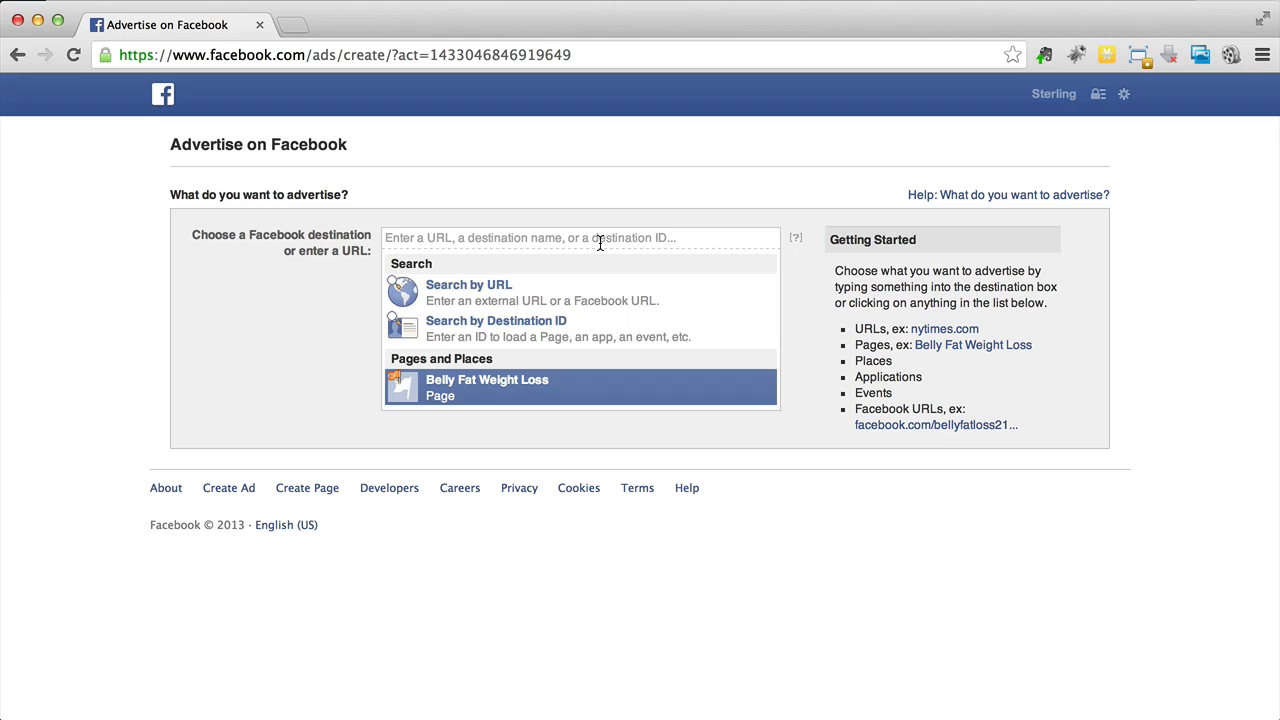
{"action": "left_click", "coordinate": [443, 392]}
{"action": "scroll", "coordinate": [371, 310], "scroll_direction": "down", "scroll_amount": 5}
{"action": "scroll", "coordinate": [371, 314], "scroll_direction": "down", "scroll_amount": 2}
{"action": "scroll", "coordinate": [371, 314], "scroll_direction": "up", "scroll_amount": 10}
- In a new tab, open the Belly Fat Weight Loss page and its Lose Belly Fat app tab
{"action": "left_click", "coordinate": [163, 94], "text": "super"}
{"action": "left_click", "coordinate": [354, 29]}
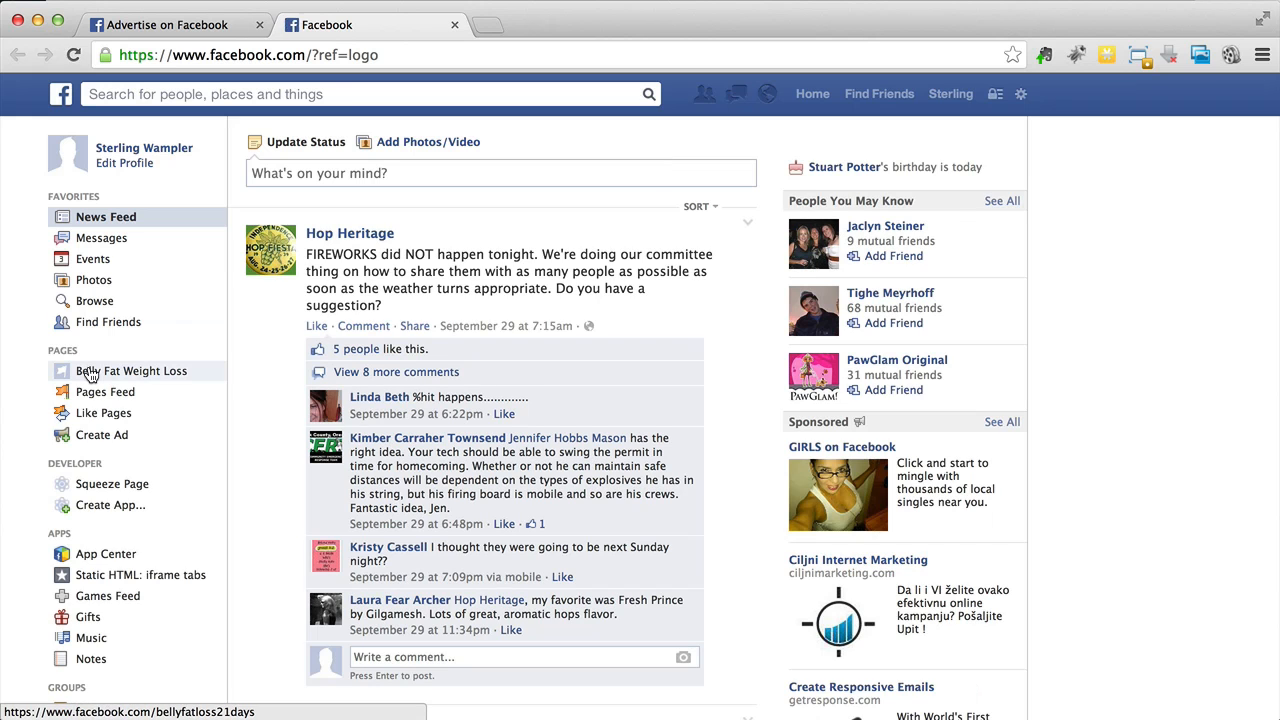
{"action": "left_click", "coordinate": [90, 374]}
{"action": "scroll", "coordinate": [686, 479], "scroll_direction": "down", "scroll_amount": 3}
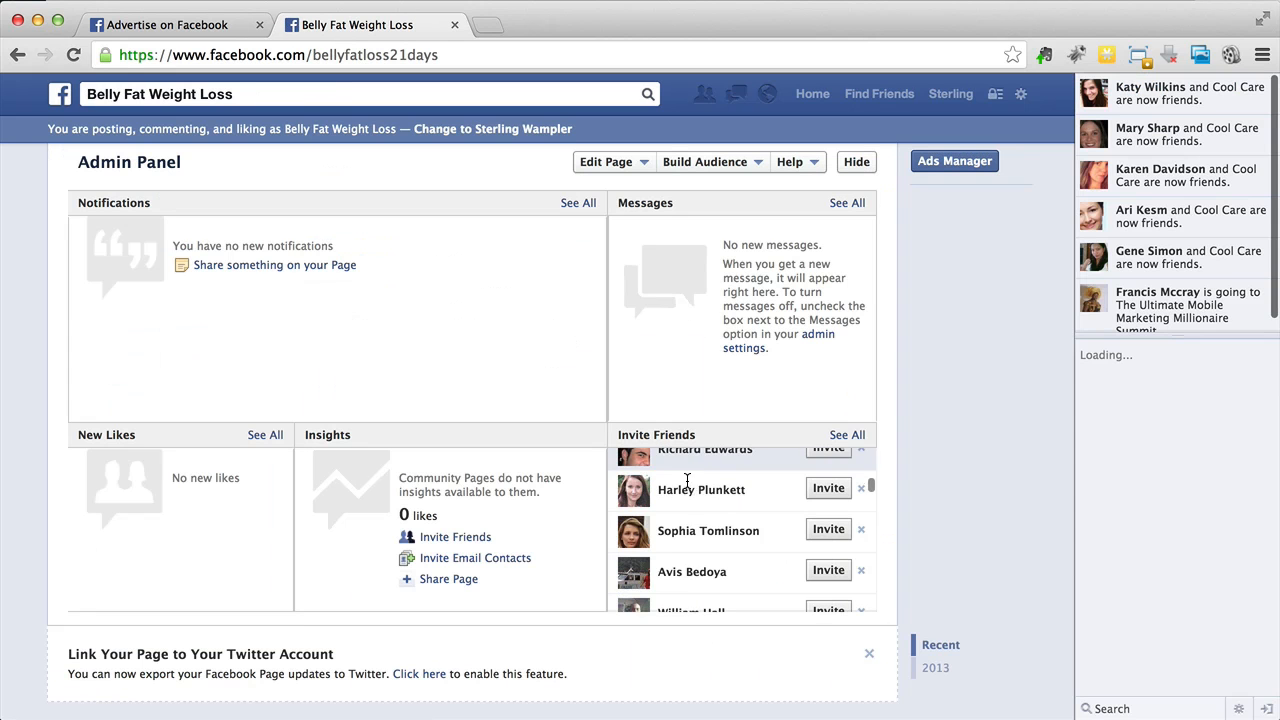
{"action": "scroll", "coordinate": [547, 614], "scroll_direction": "down", "scroll_amount": 5}
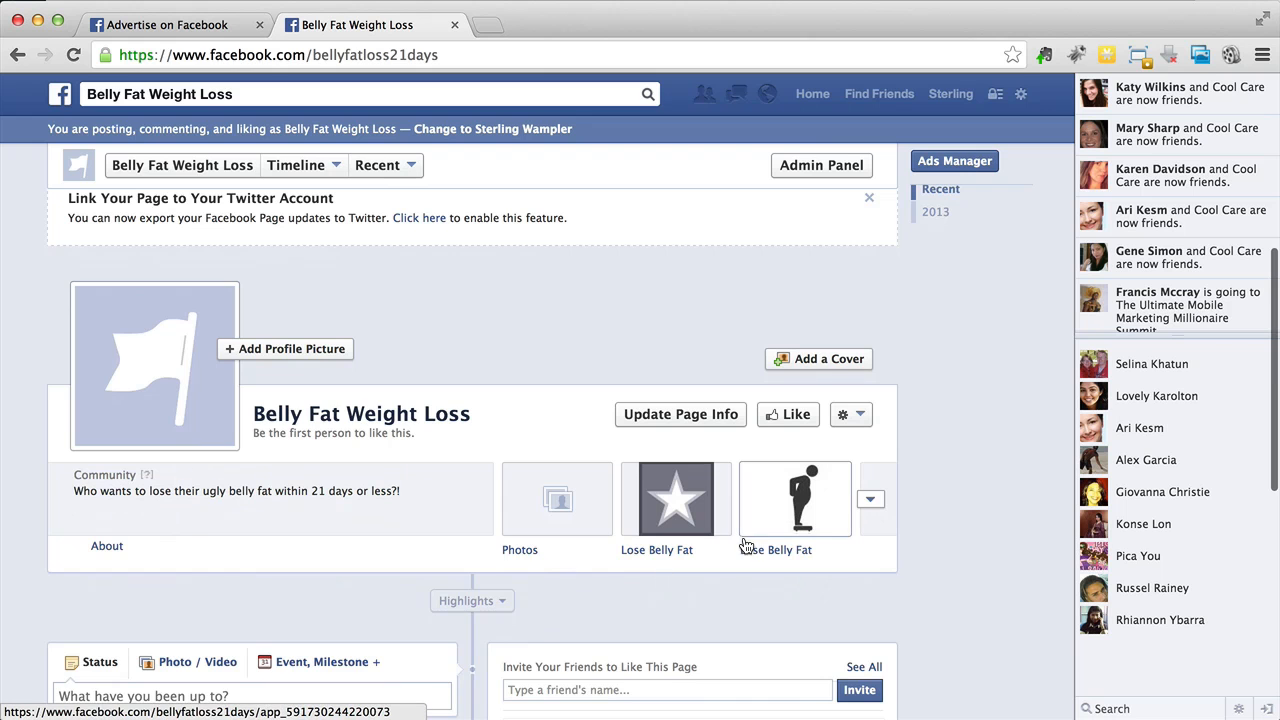
{"action": "left_click", "coordinate": [757, 540]}
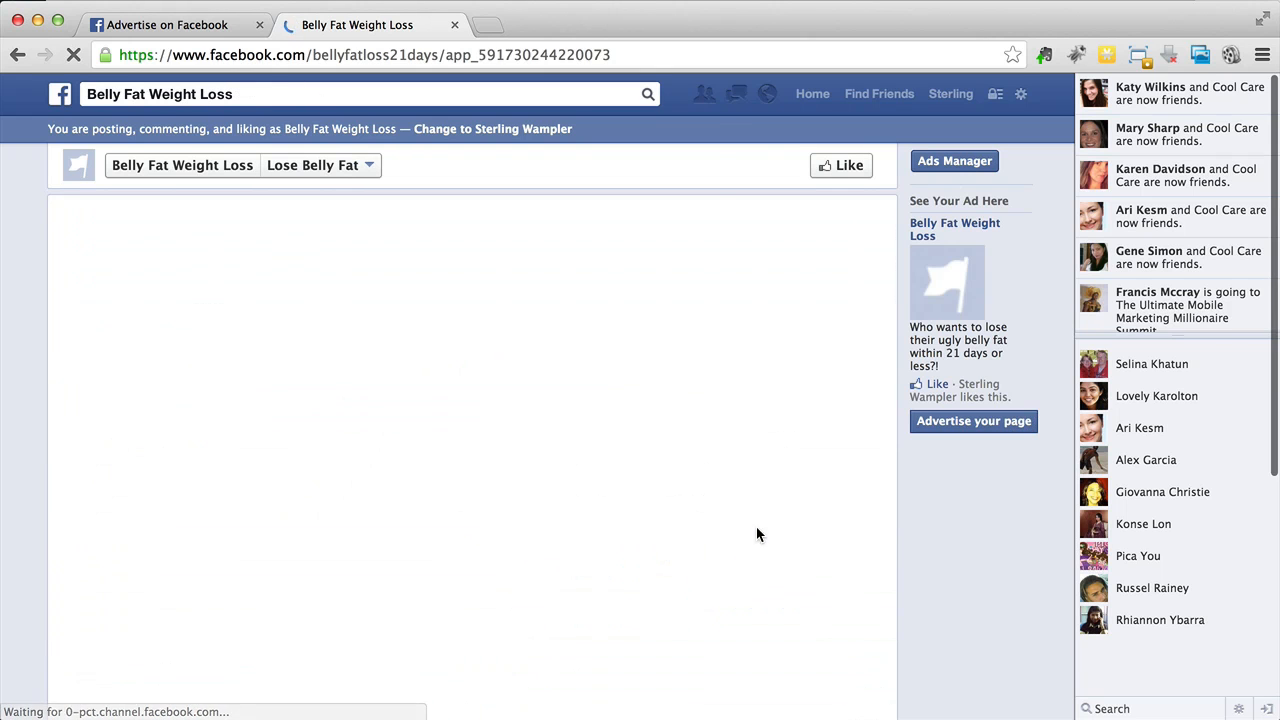
- Copy the app tab's web address and open the tab in visitor mode
{"action": "right_click", "coordinate": [448, 55]}
{"action": "left_click", "coordinate": [460, 84]}
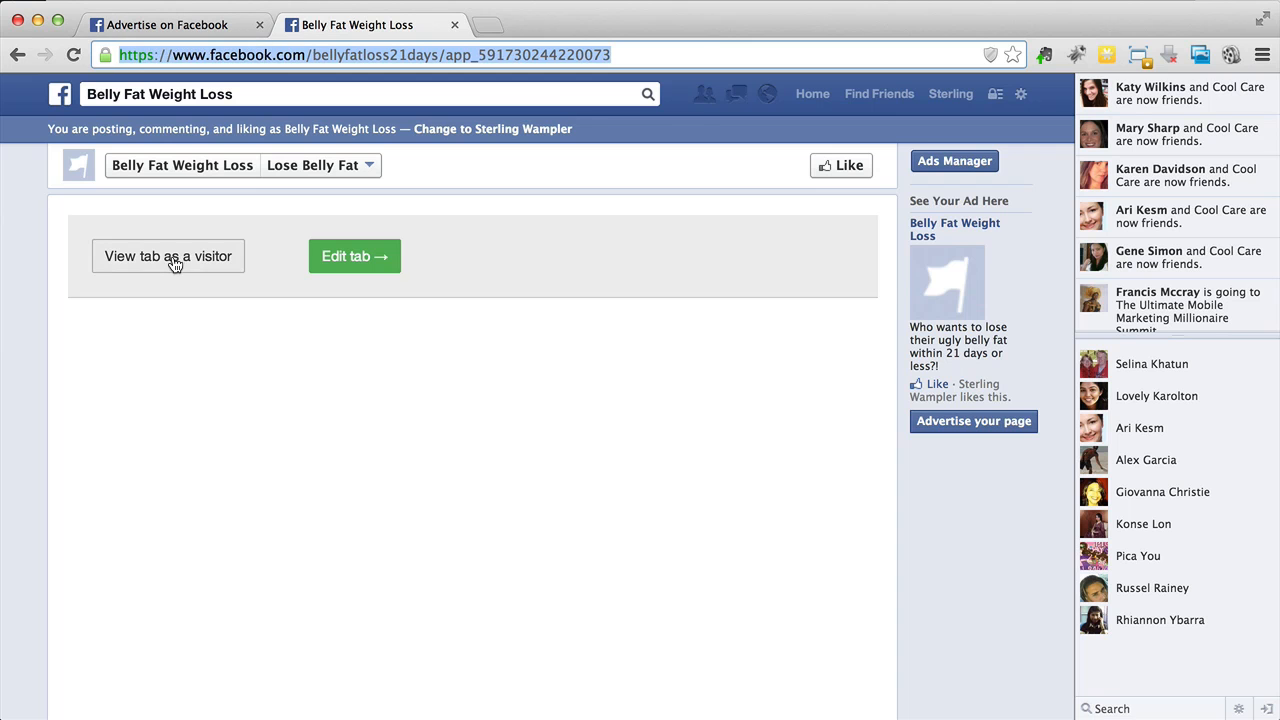
{"action": "left_click", "coordinate": [175, 260]}
{"action": "left_click", "coordinate": [237, 440]}
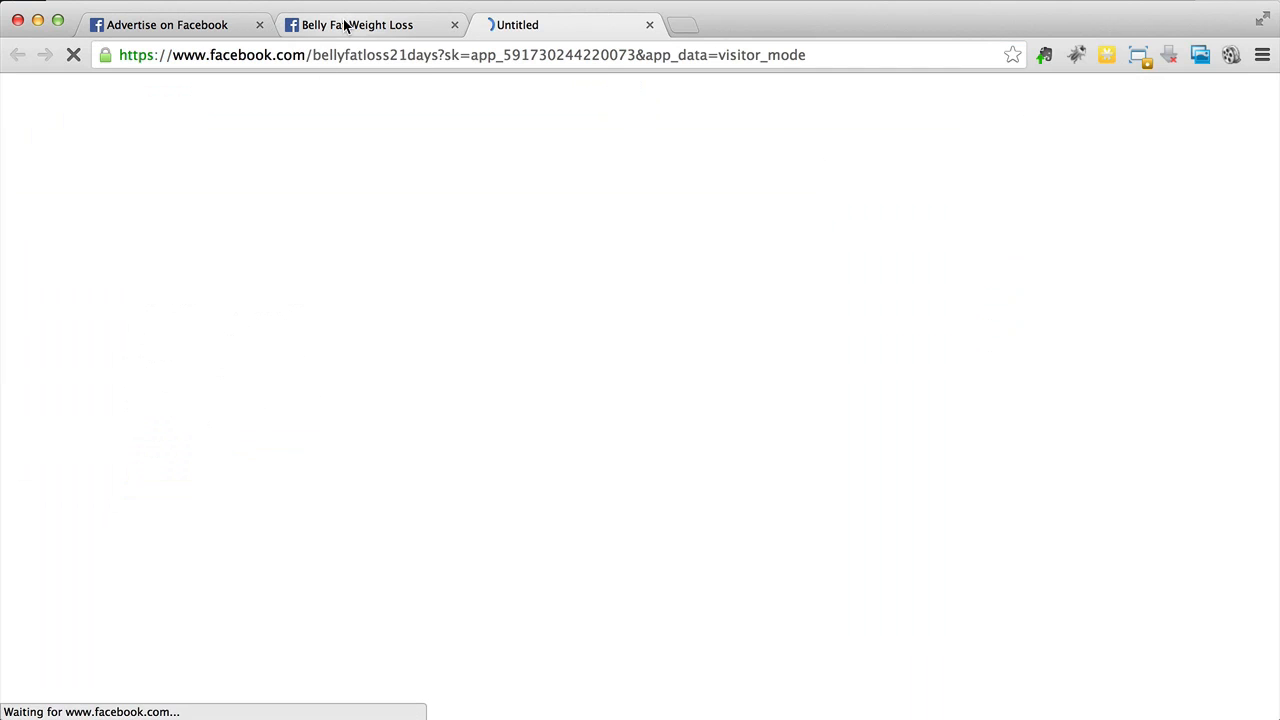
- Paste the copied app tab address into the ad's destination field and select it
{"action": "left_click", "coordinate": [215, 27]}
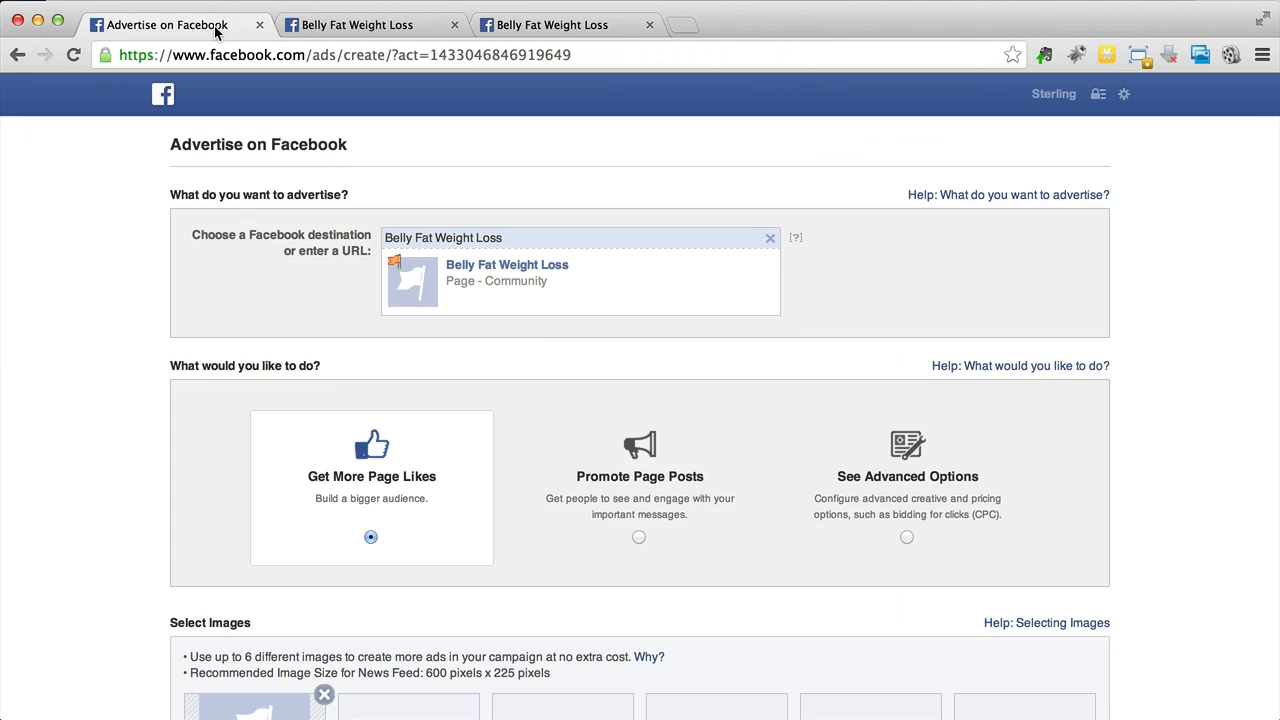
{"action": "triple_click", "coordinate": [514, 237]}
{"action": "right_click", "coordinate": [514, 238]}
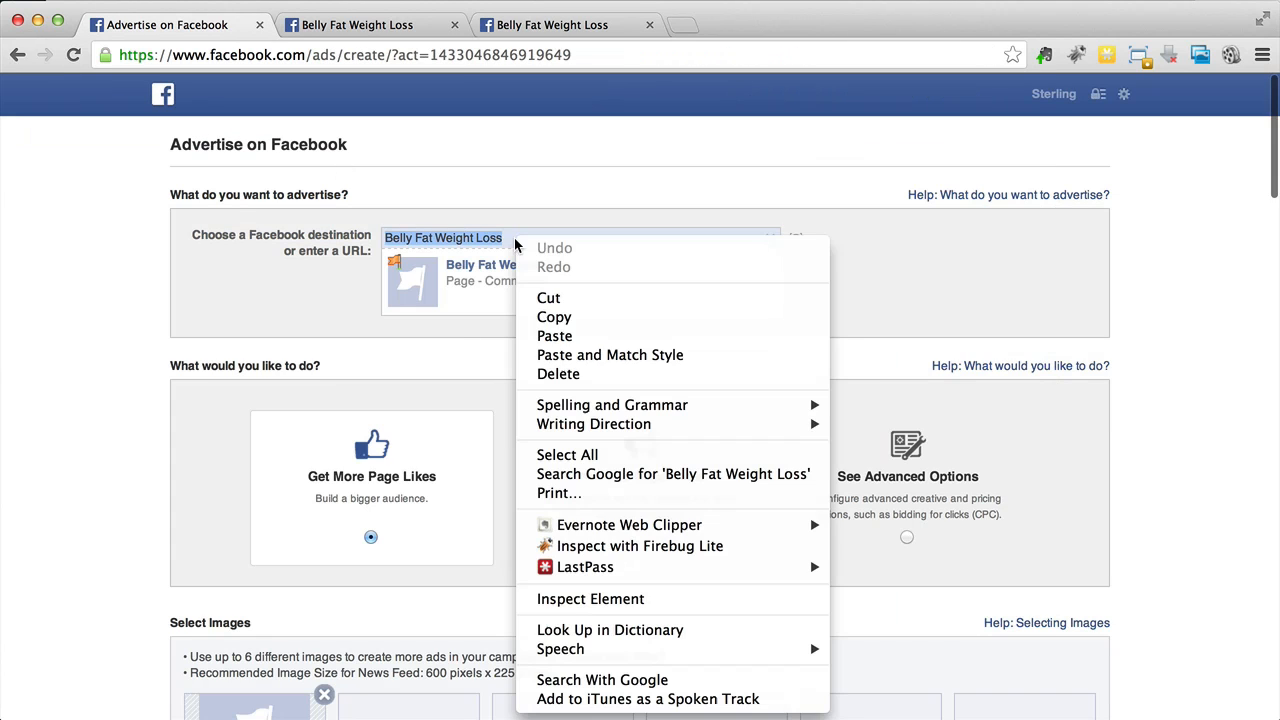
{"action": "left_click", "coordinate": [555, 336]}
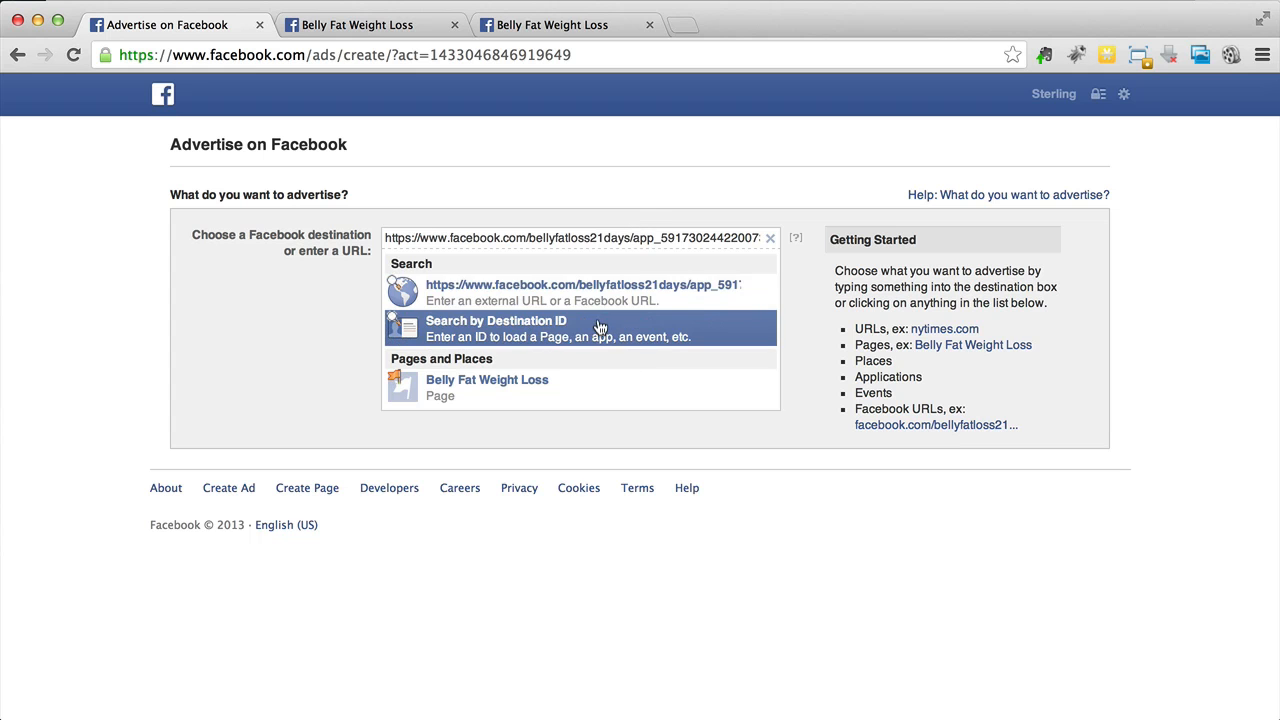
{"action": "left_click", "coordinate": [586, 292]}
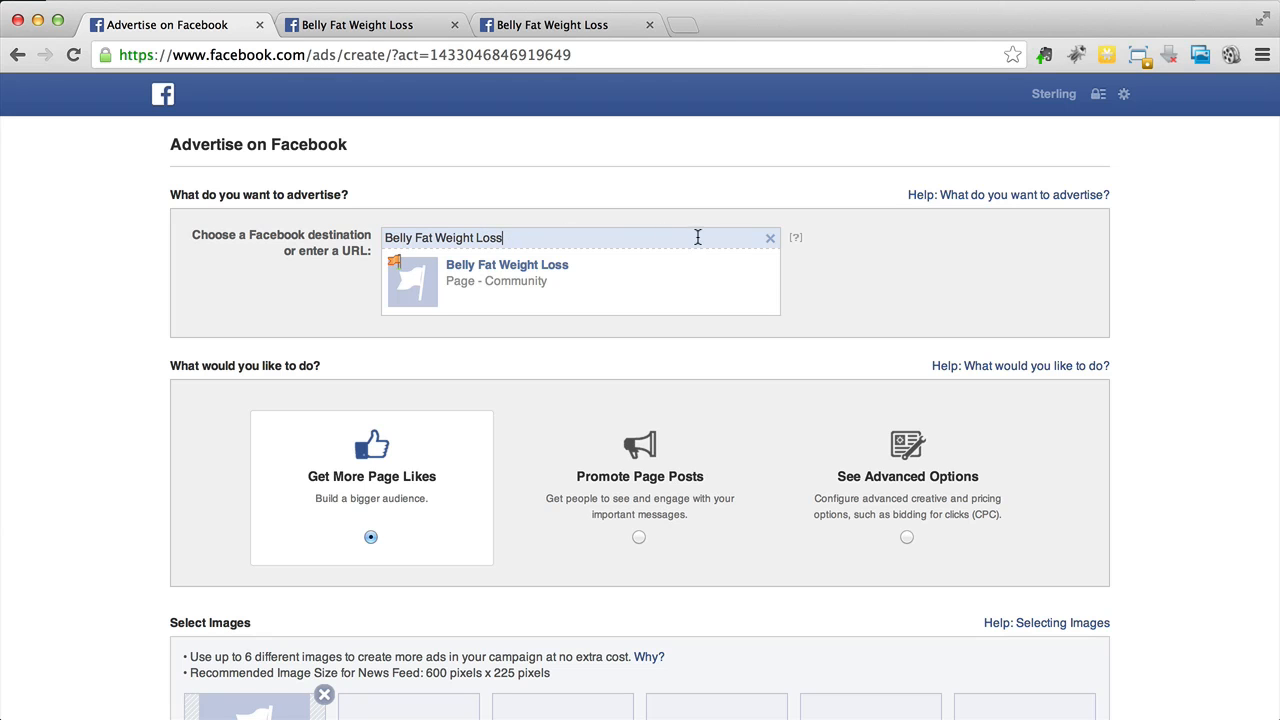
{"action": "left_click", "coordinate": [769, 238]}
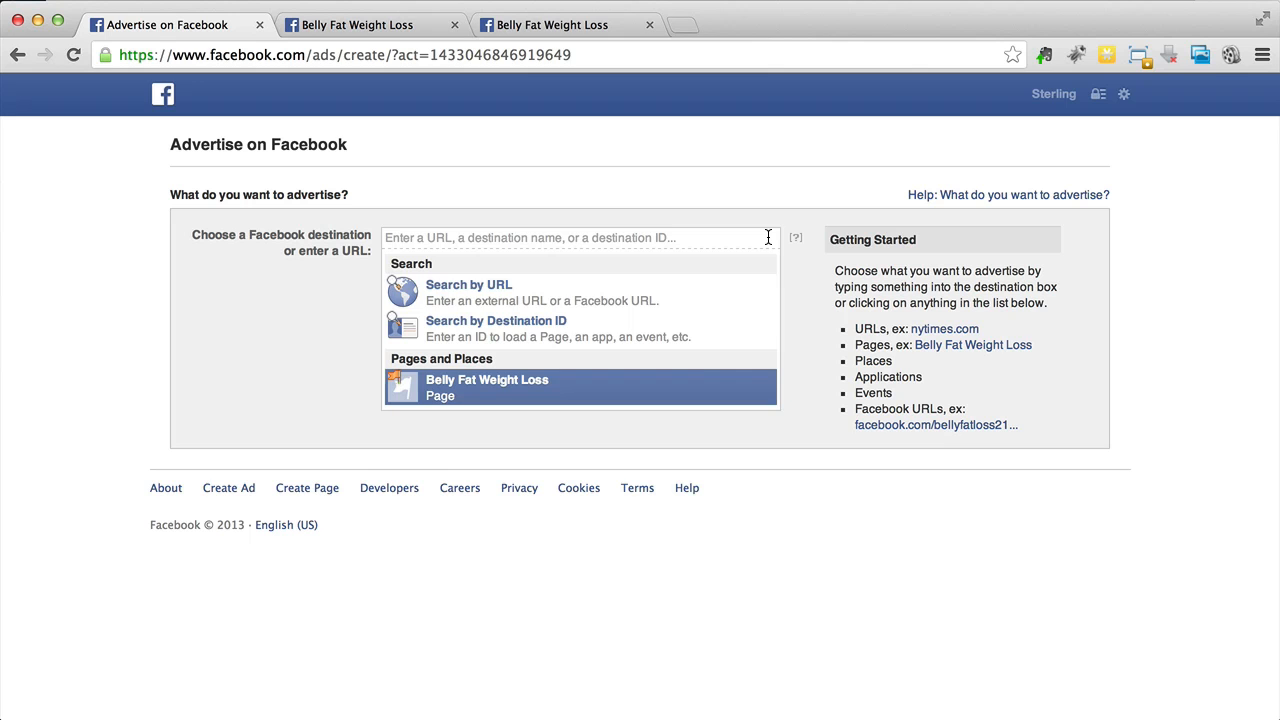
{"action": "left_click", "coordinate": [665, 328]}
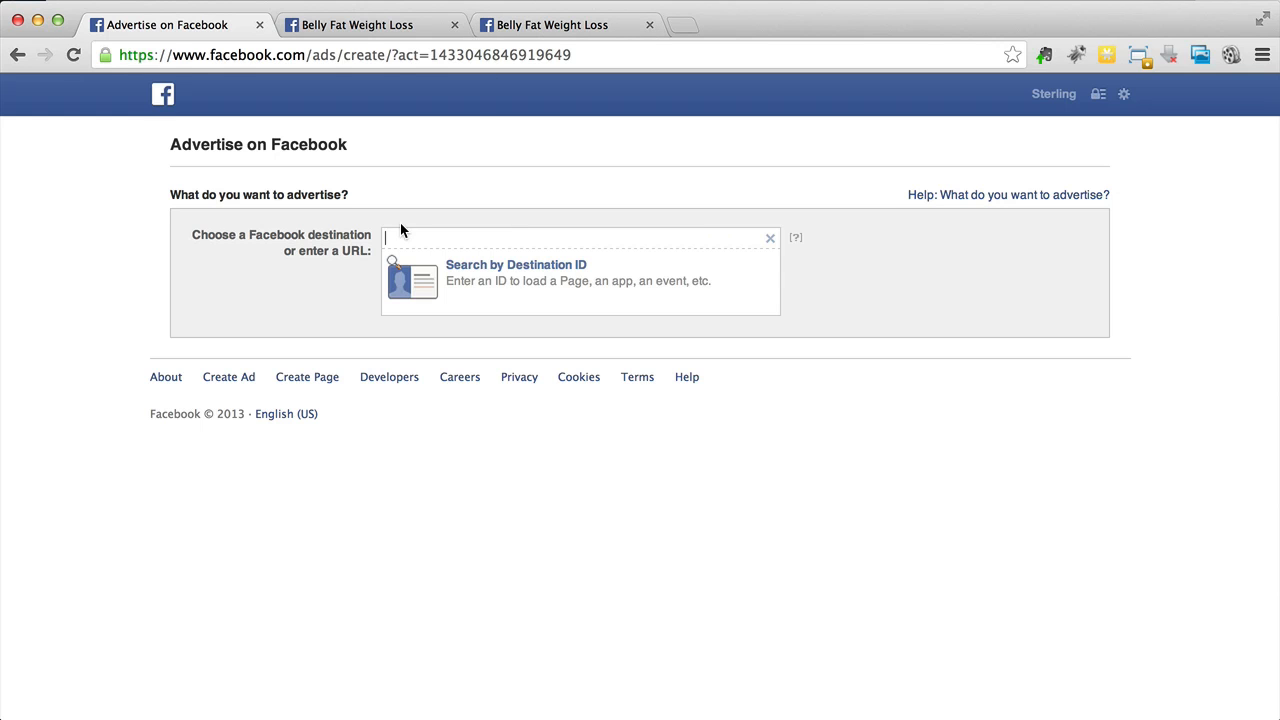
{"action": "left_click", "coordinate": [357, 28]}
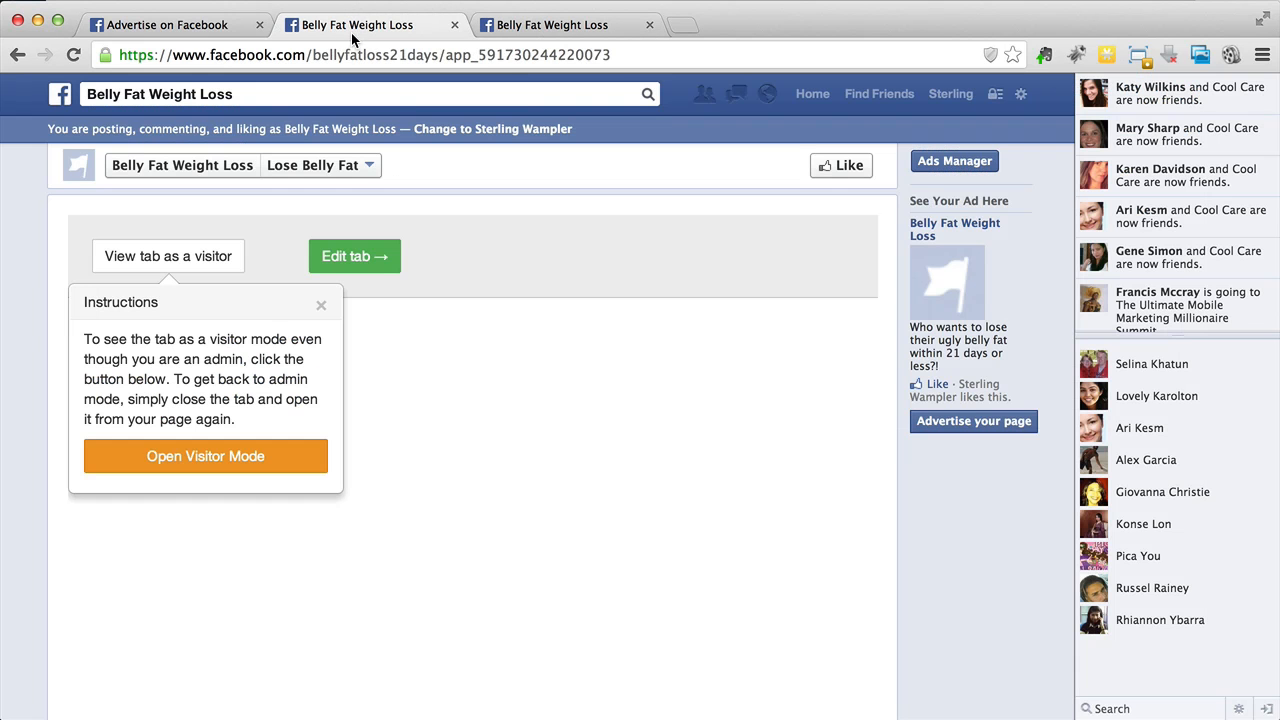
{"action": "left_click", "coordinate": [472, 57]}
{"action": "left_click", "coordinate": [472, 57]}
{"action": "left_click_drag", "start_coordinate": [477, 57], "coordinate": [641, 57]}
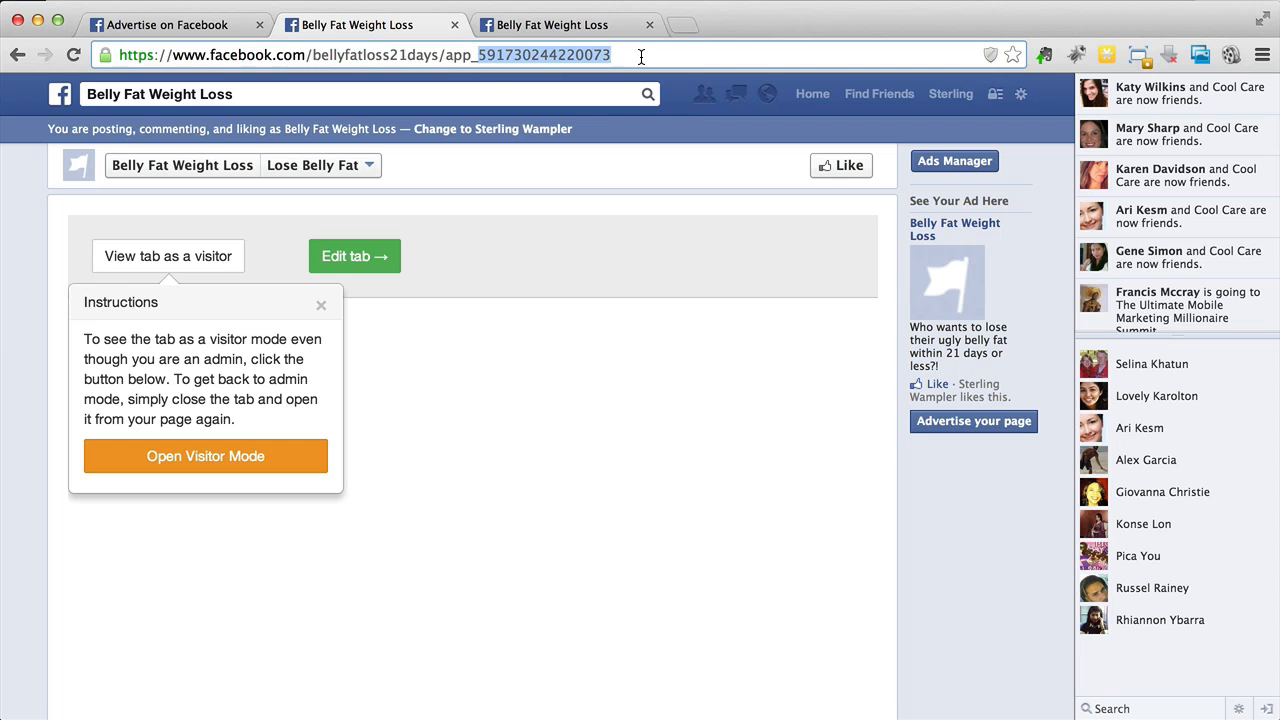
{"action": "left_click", "coordinate": [169, 27]}
{"action": "key", "text": "super+v"}
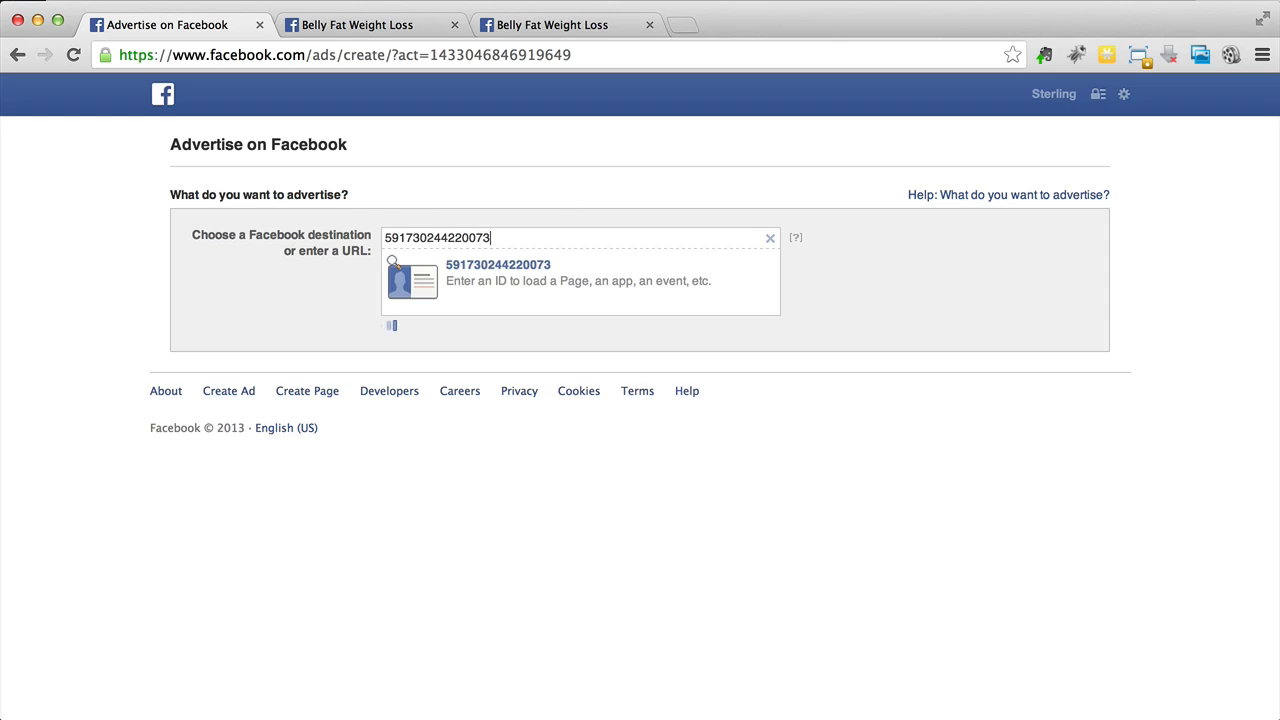
{"action": "left_click", "coordinate": [525, 262]}
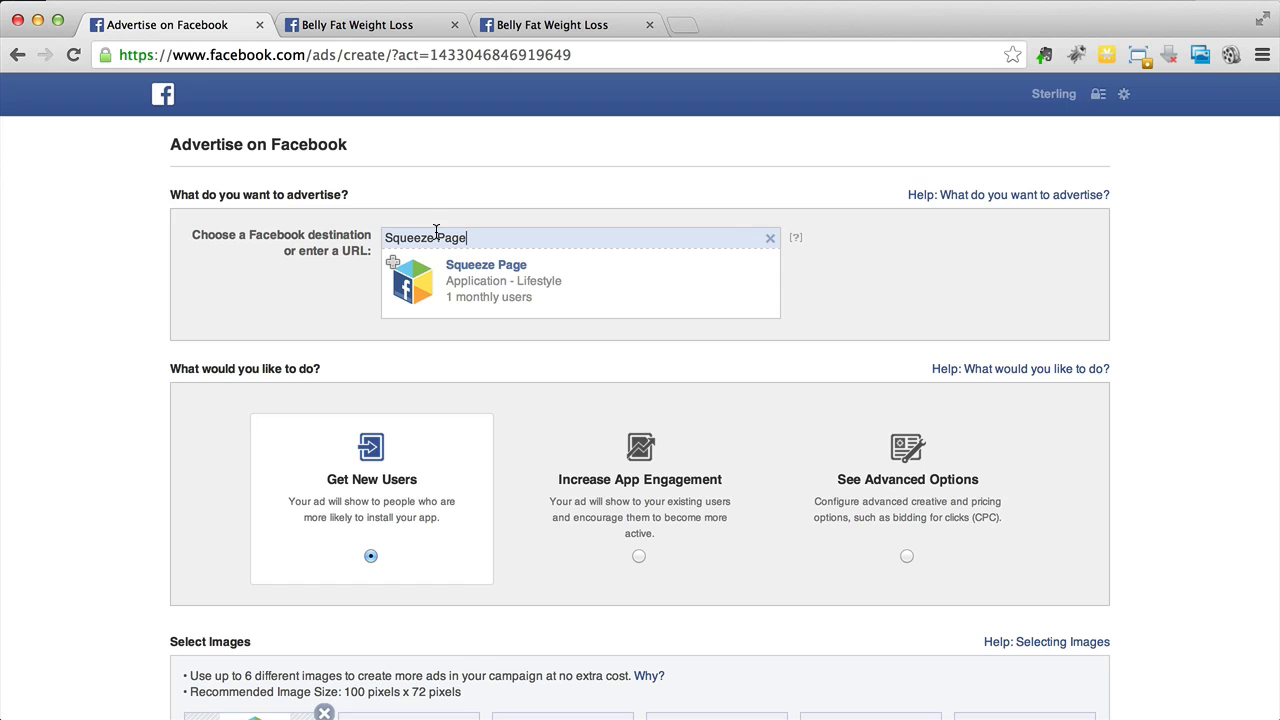
- Open the image library and remove the default app icon from the ad's selected images, then finish
{"action": "scroll", "coordinate": [436, 232], "scroll_direction": "down", "scroll_amount": 5}
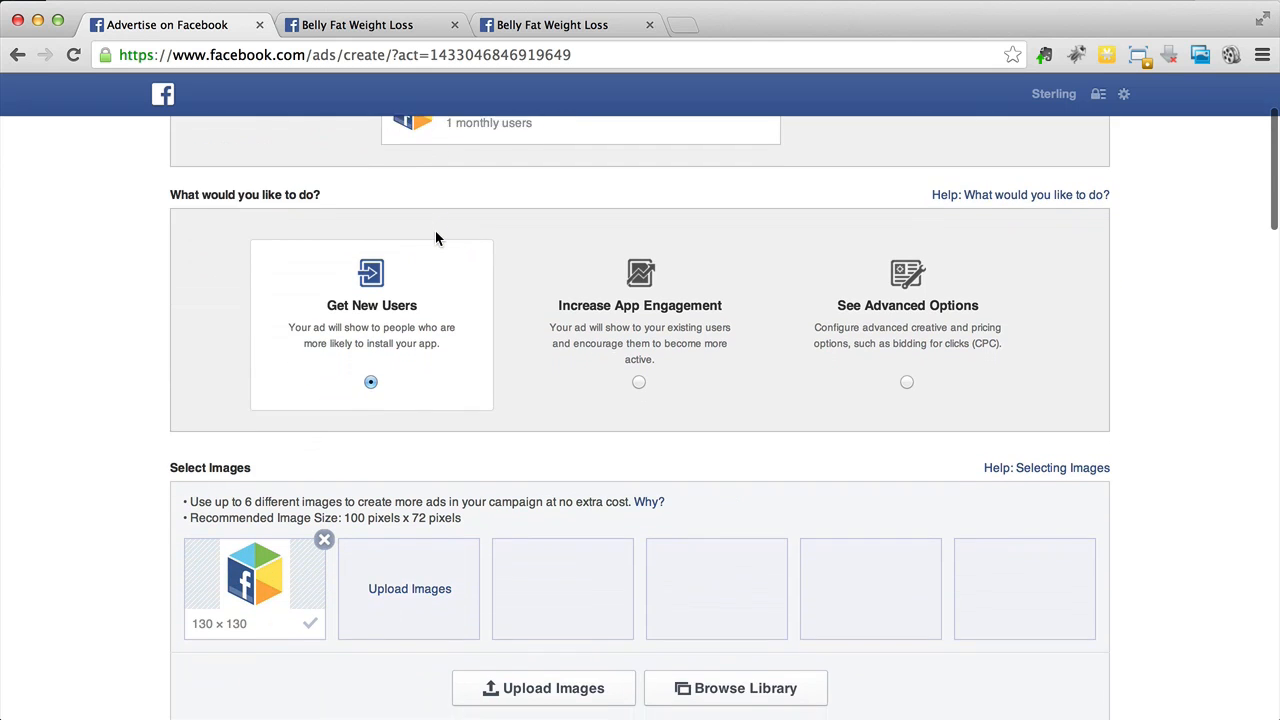
{"action": "scroll", "coordinate": [436, 238], "scroll_direction": "up", "scroll_amount": 2}
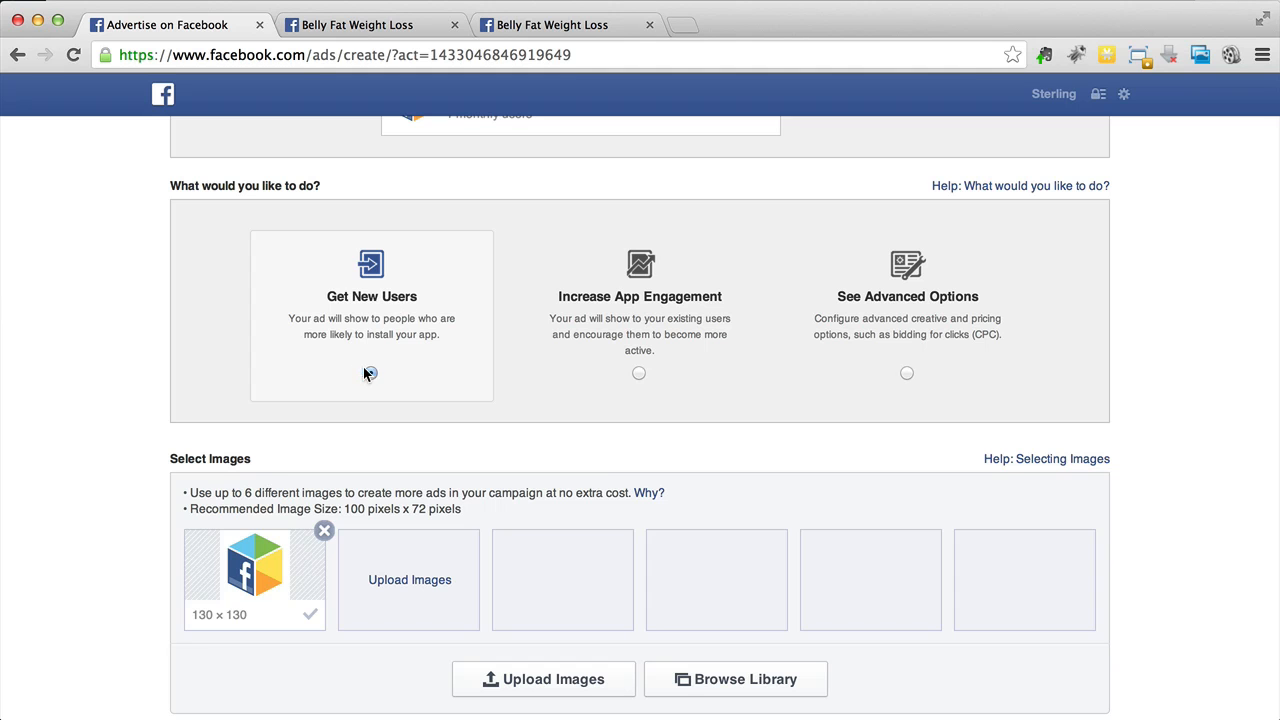
{"action": "scroll", "coordinate": [70, 412], "scroll_direction": "down", "scroll_amount": 4}
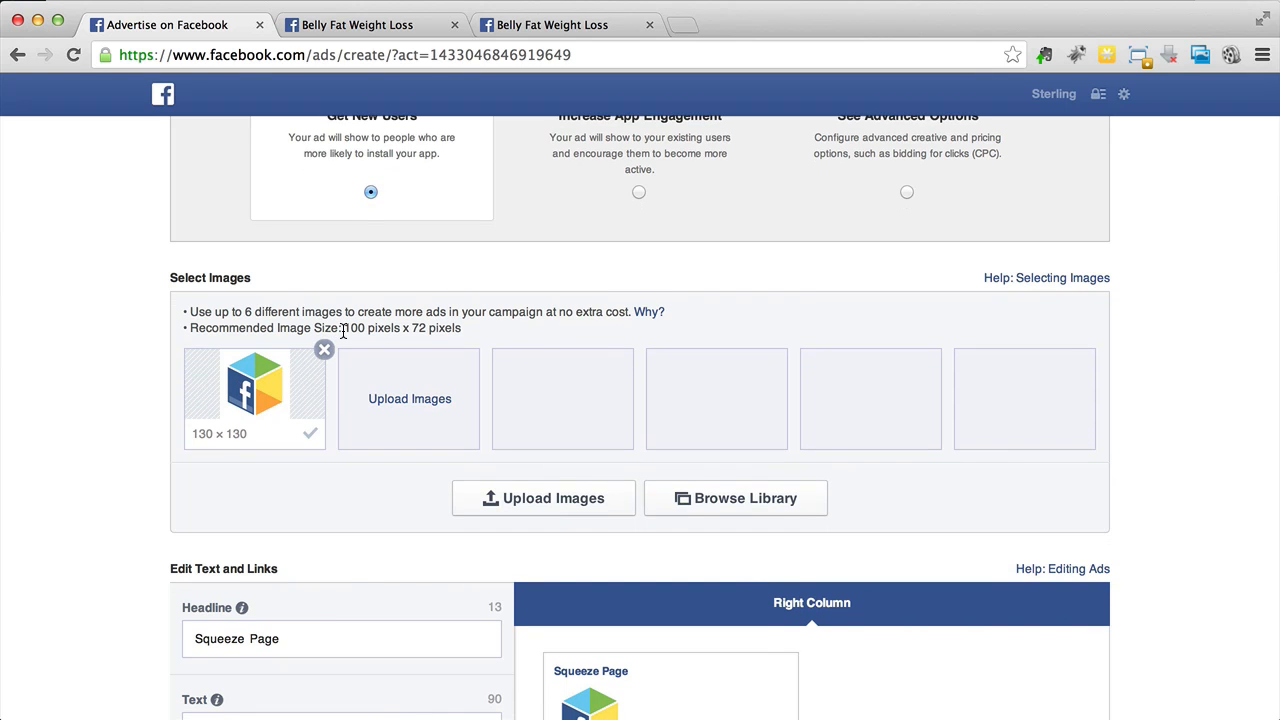
{"action": "left_click_drag", "start_coordinate": [345, 332], "coordinate": [463, 322]}
{"action": "left_click", "coordinate": [464, 323]}
{"action": "left_click", "coordinate": [671, 497]}
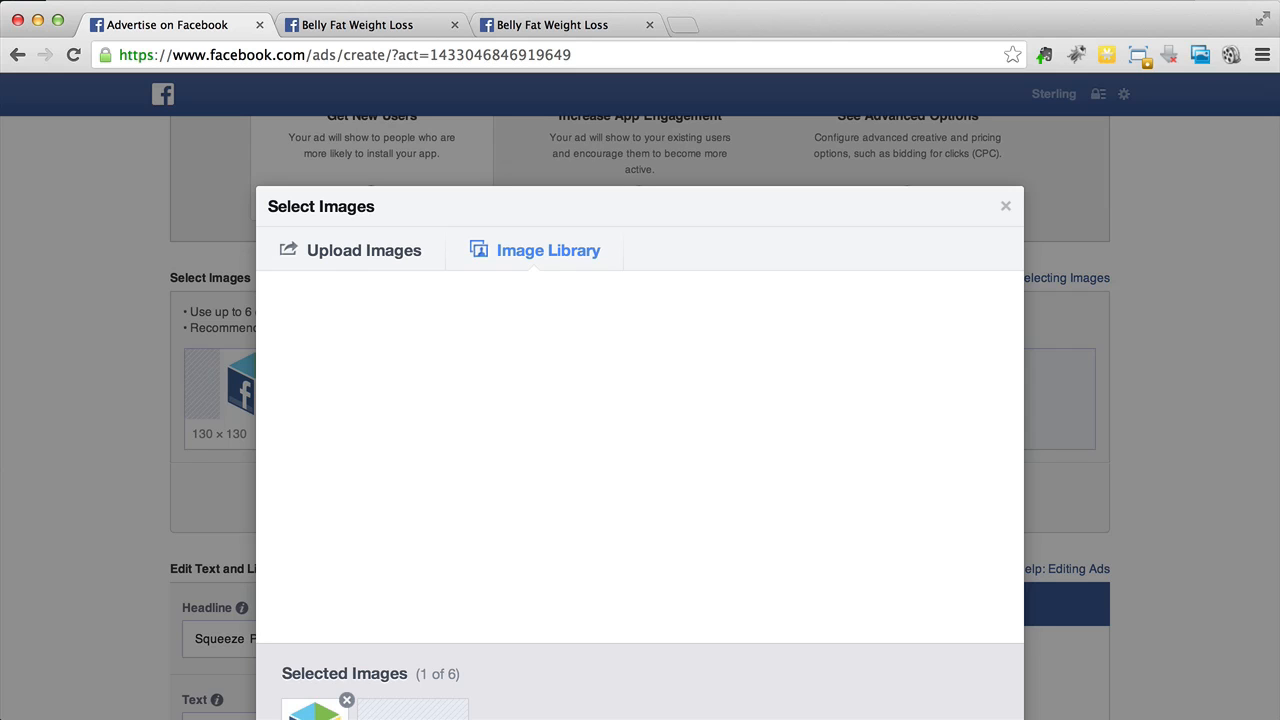
{"action": "left_click", "coordinate": [1182, 0]}
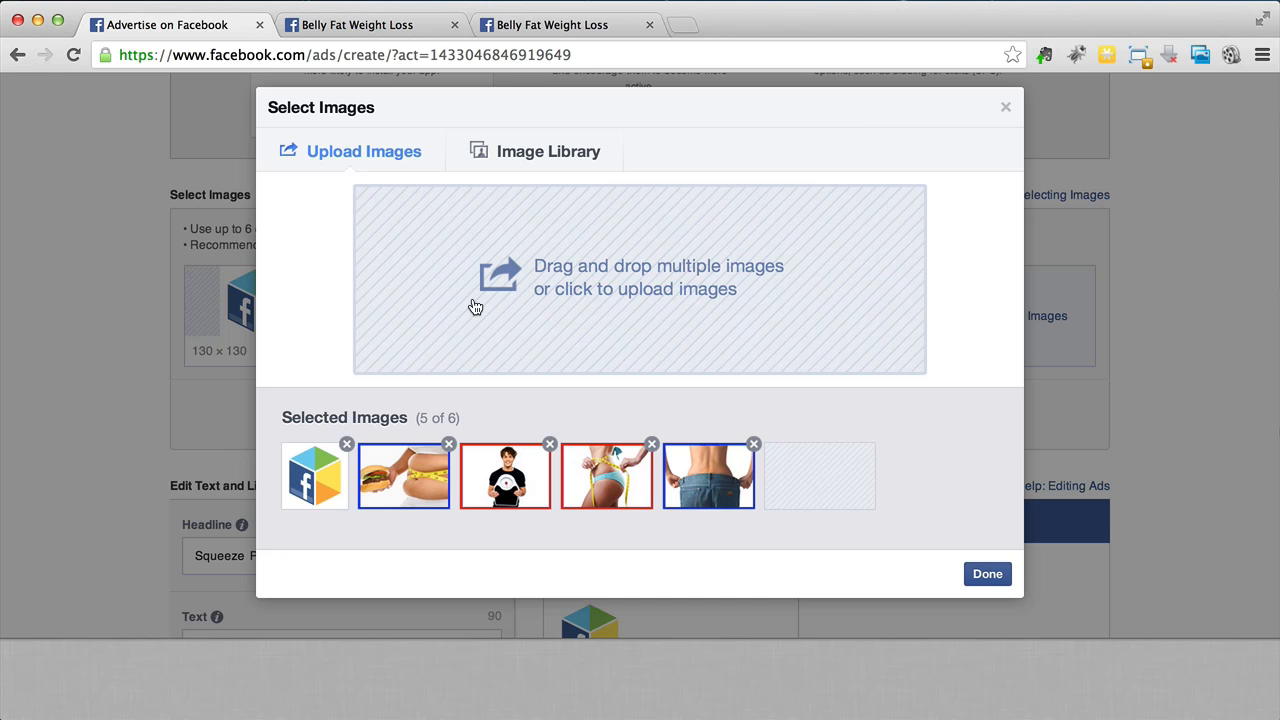
{"action": "left_click", "coordinate": [347, 445]}
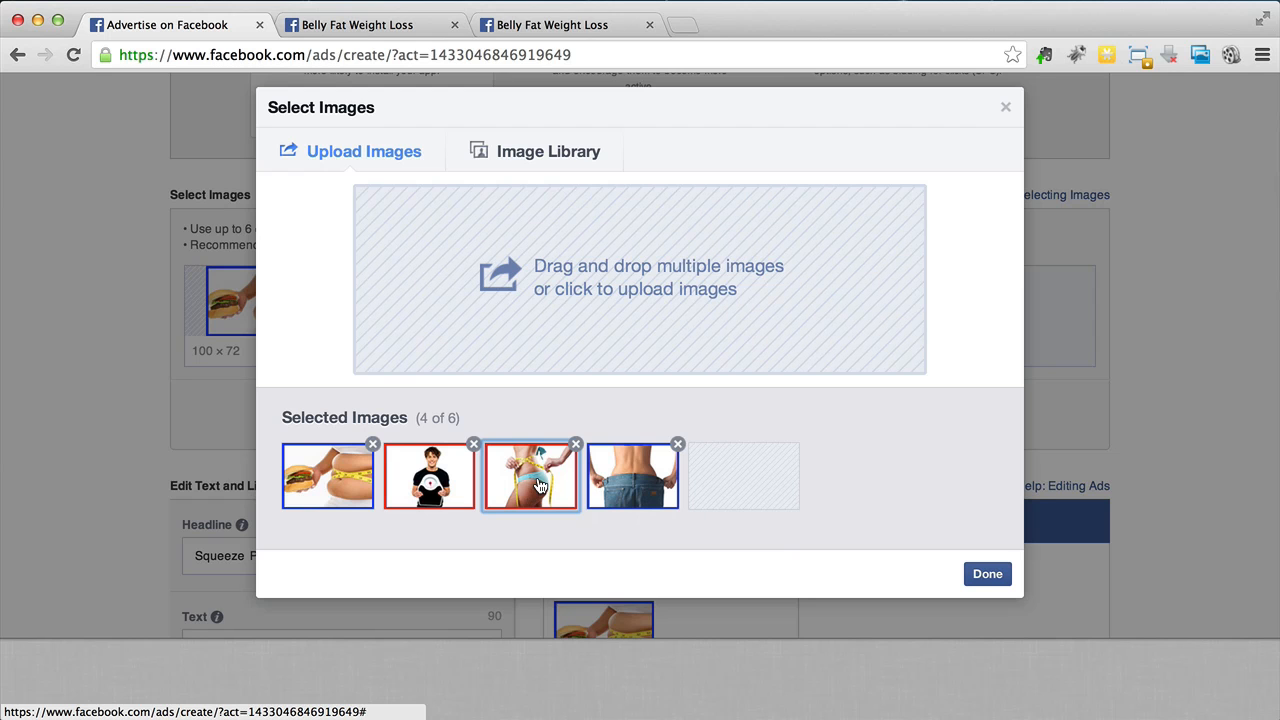
{"action": "left_click", "coordinate": [329, 464]}
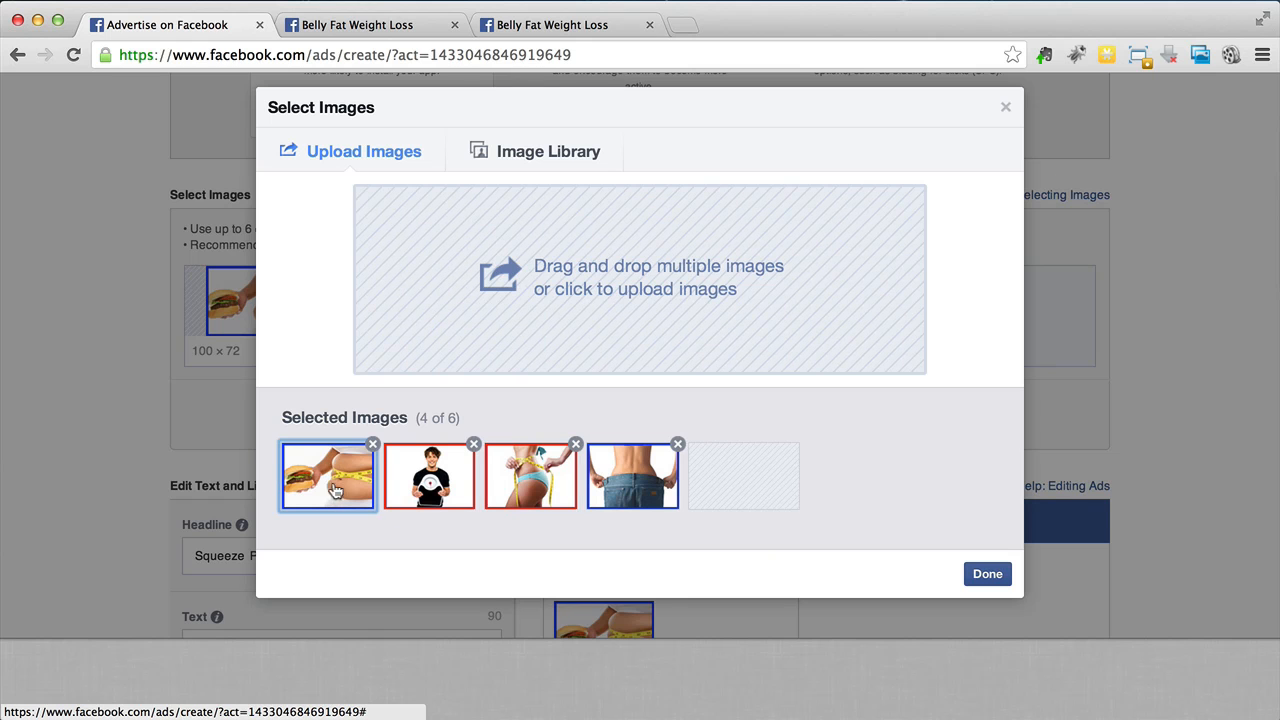
{"action": "left_click", "coordinate": [988, 574]}
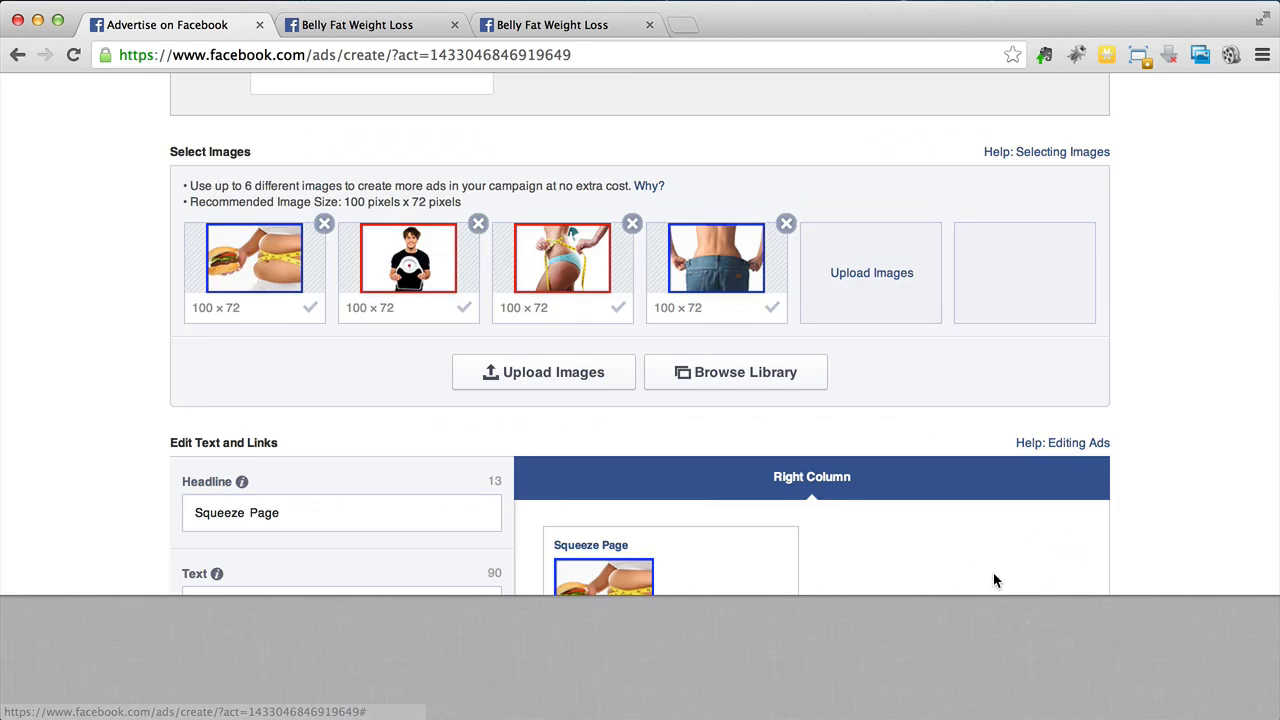
- Remove the second ad image, the man holding a scale, from the selected images
{"action": "scroll", "coordinate": [960, 590], "scroll_direction": "up", "scroll_amount": 2}
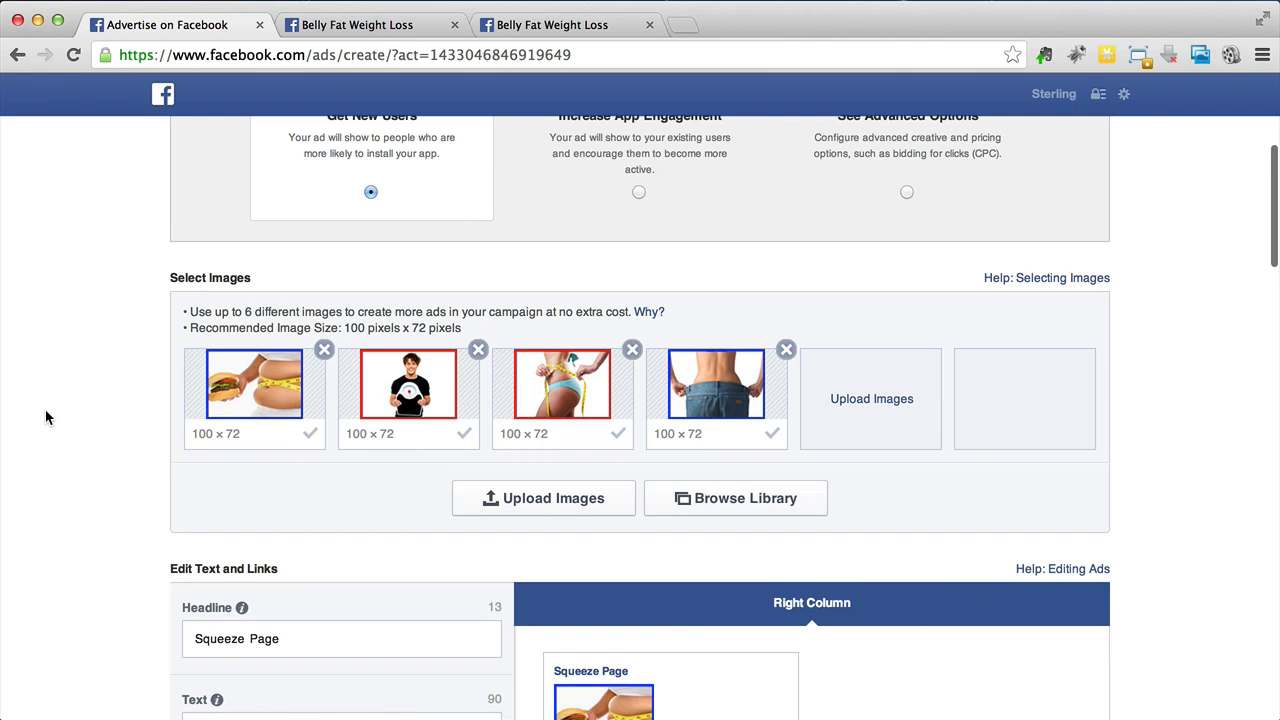
{"action": "scroll", "coordinate": [46, 418], "scroll_direction": "down", "scroll_amount": 3}
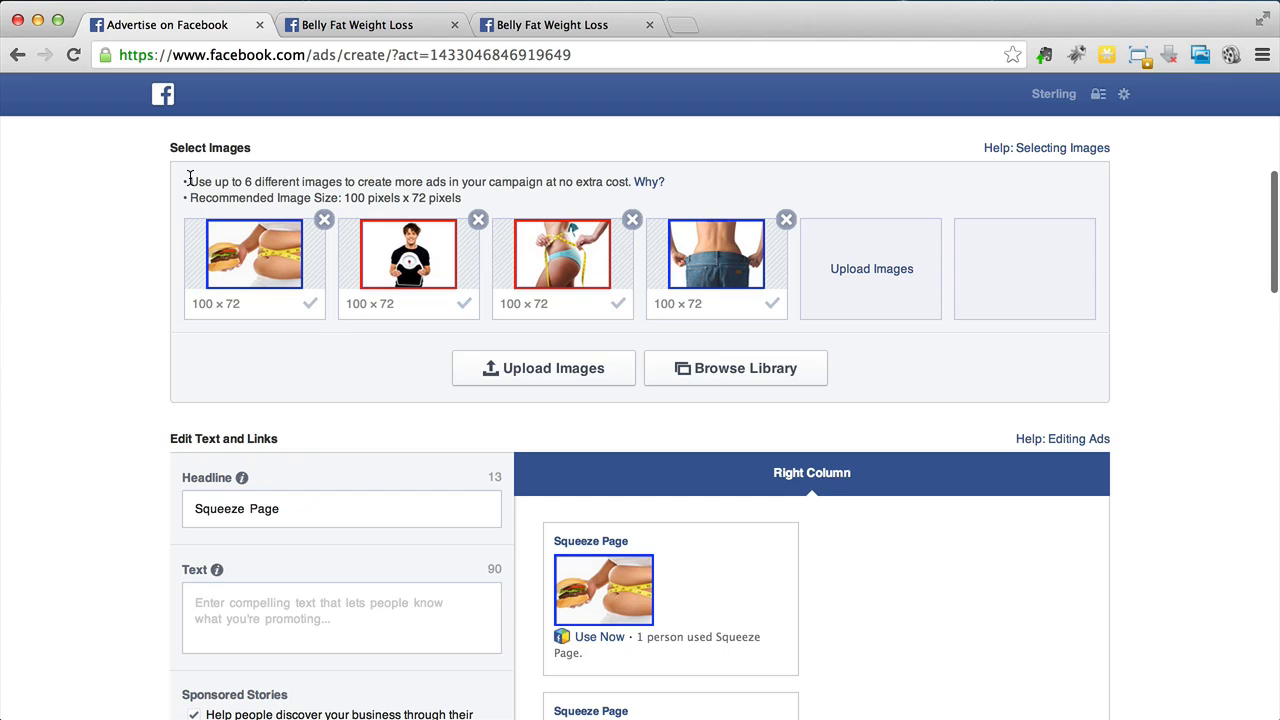
{"action": "left_click_drag", "start_coordinate": [191, 181], "coordinate": [520, 187]}
{"action": "left_click", "coordinate": [520, 187]}
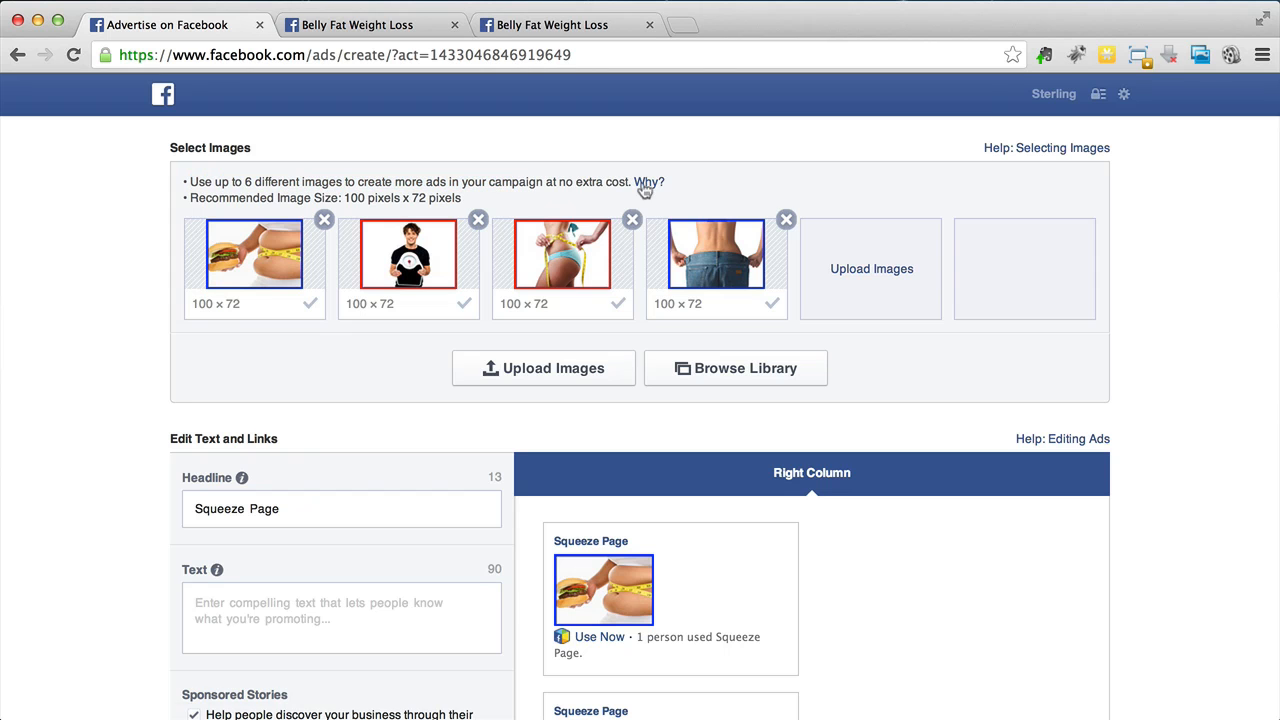
{"action": "mouse_move", "coordinate": [650, 189]}
{"action": "scroll", "coordinate": [271, 420], "scroll_direction": "up", "scroll_amount": 1}
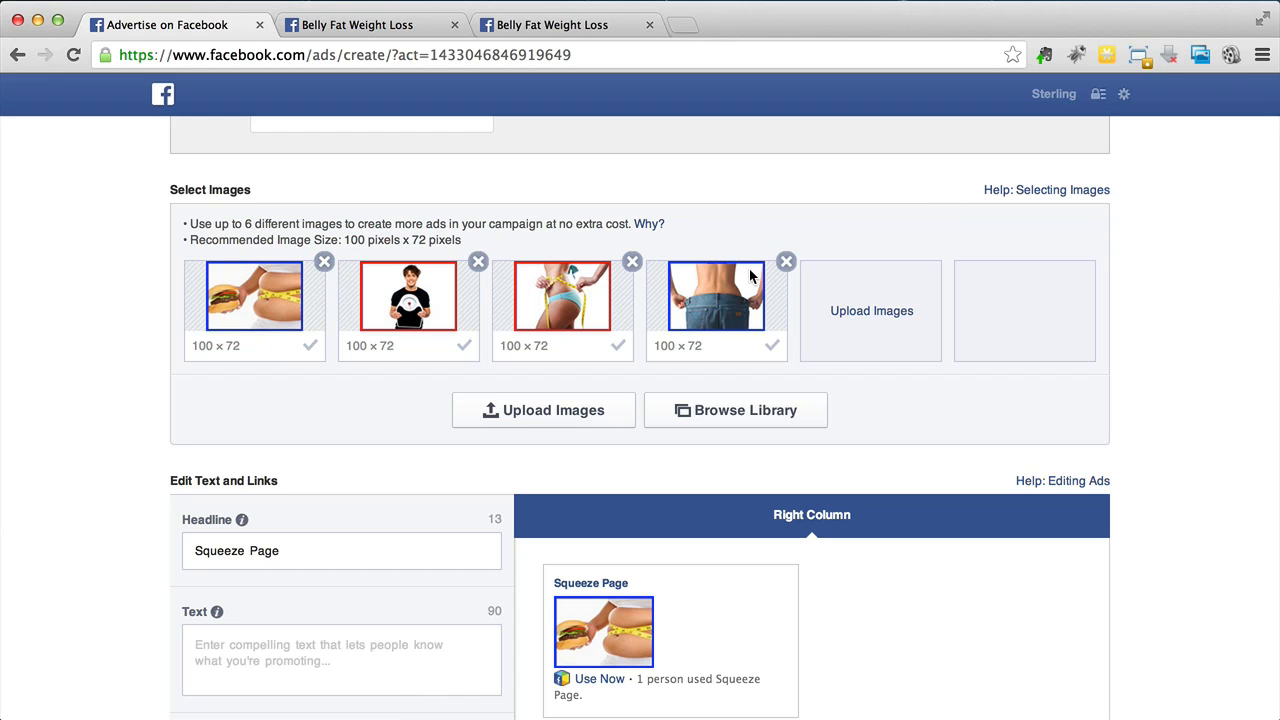
{"action": "left_click", "coordinate": [478, 262]}
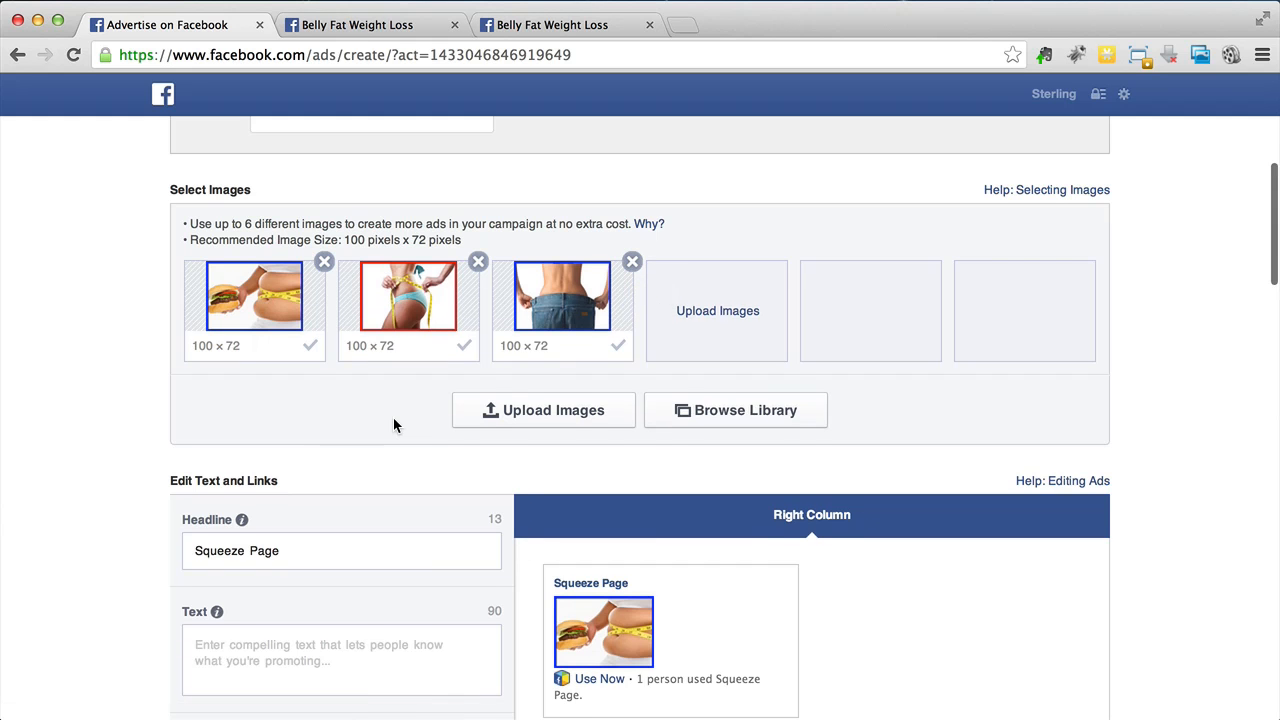
- Select the existing Squeeze Page headline text in the ad's text section
{"action": "scroll", "coordinate": [394, 420], "scroll_direction": "down", "scroll_amount": 2}
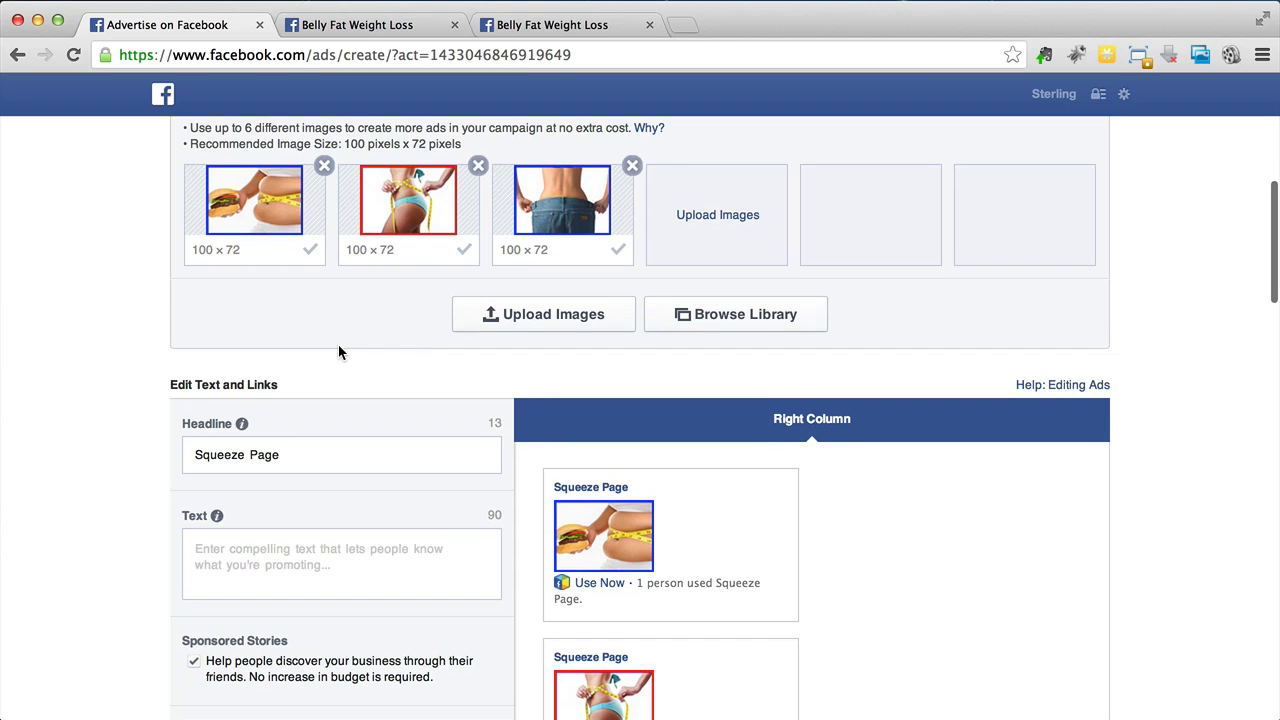
{"action": "scroll", "coordinate": [338, 345], "scroll_direction": "down", "scroll_amount": 3}
{"action": "left_click", "coordinate": [339, 344]}
{"action": "left_click_drag", "start_coordinate": [339, 344], "coordinate": [181, 336]}
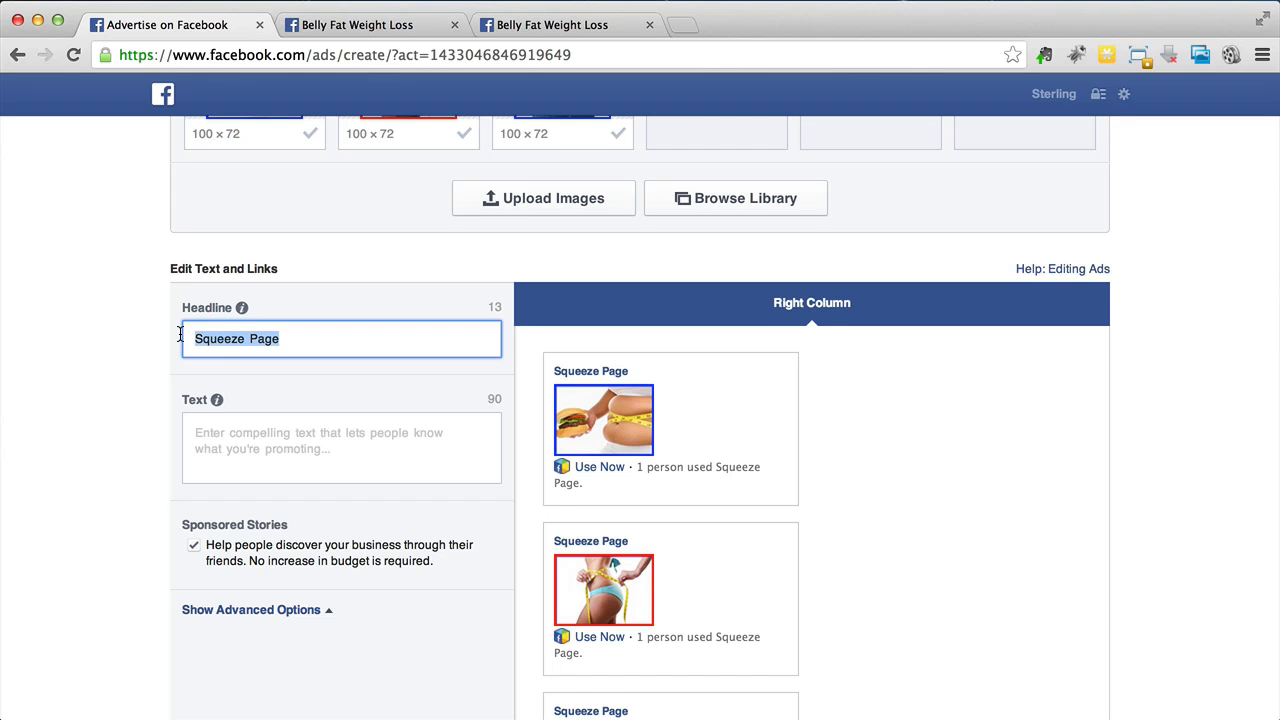
{"action": "scroll", "coordinate": [180, 336], "scroll_direction": "down", "scroll_amount": 3}
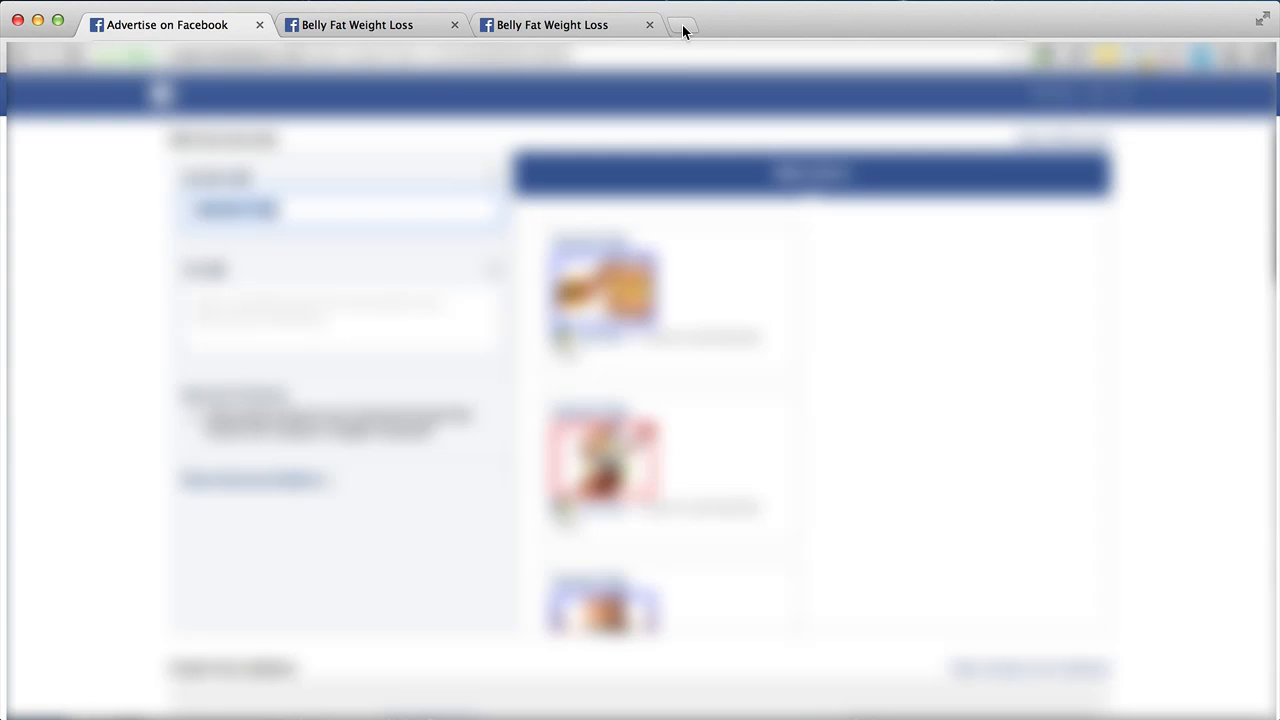
- Open google.co.uk in a new tab and search for weight loss
{"action": "left_click", "coordinate": [682, 25]}
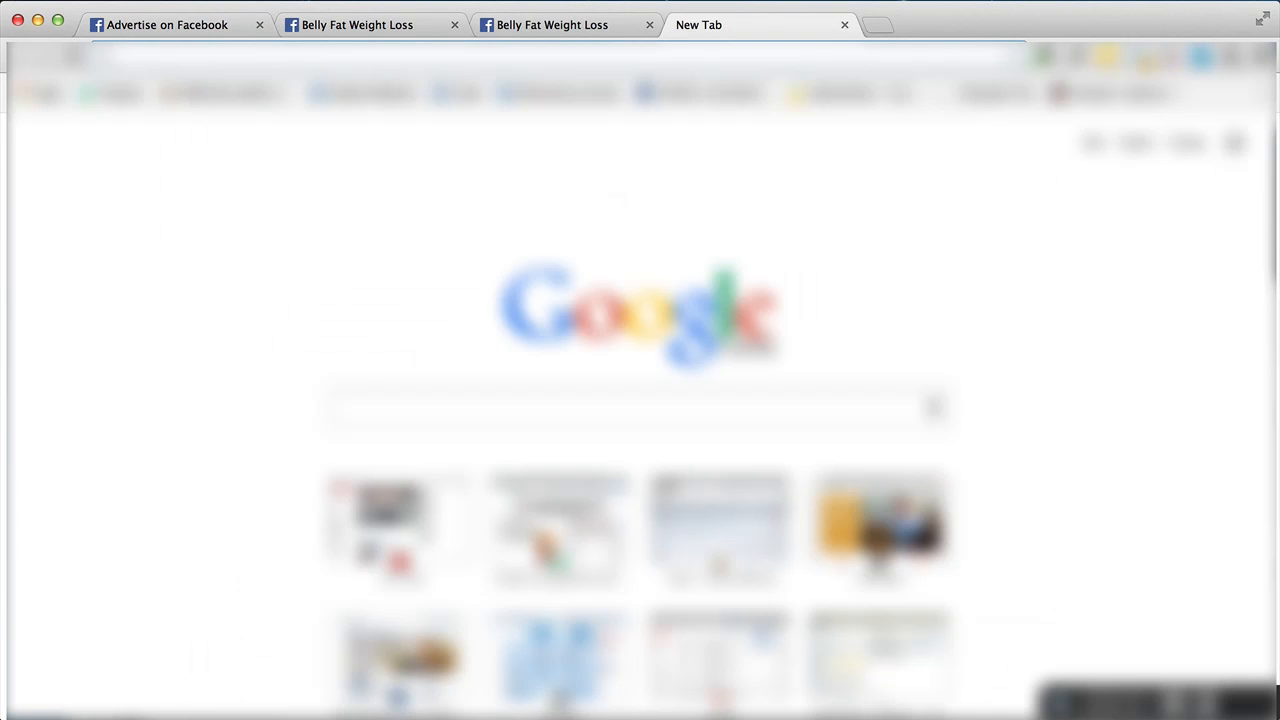
{"action": "type", "text": "google.co.uk"}
{"action": "key", "text": "Return"}
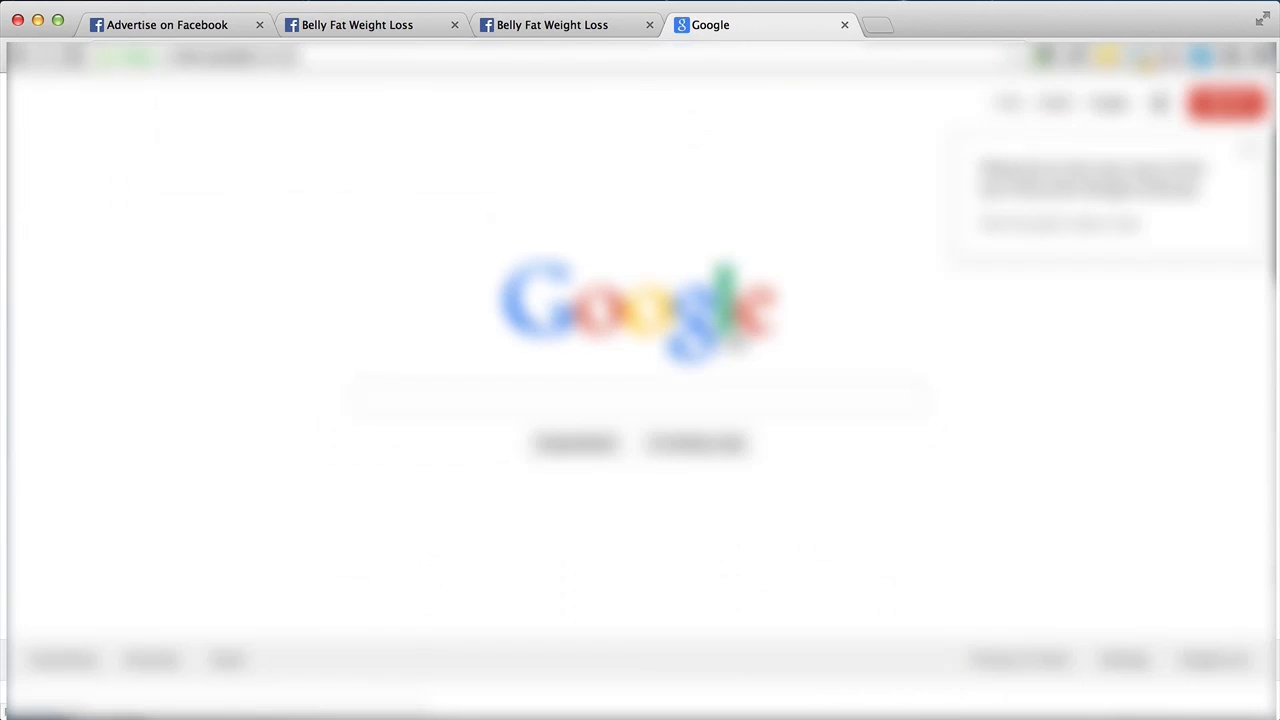
{"action": "left_click", "coordinate": [1246, 152]}
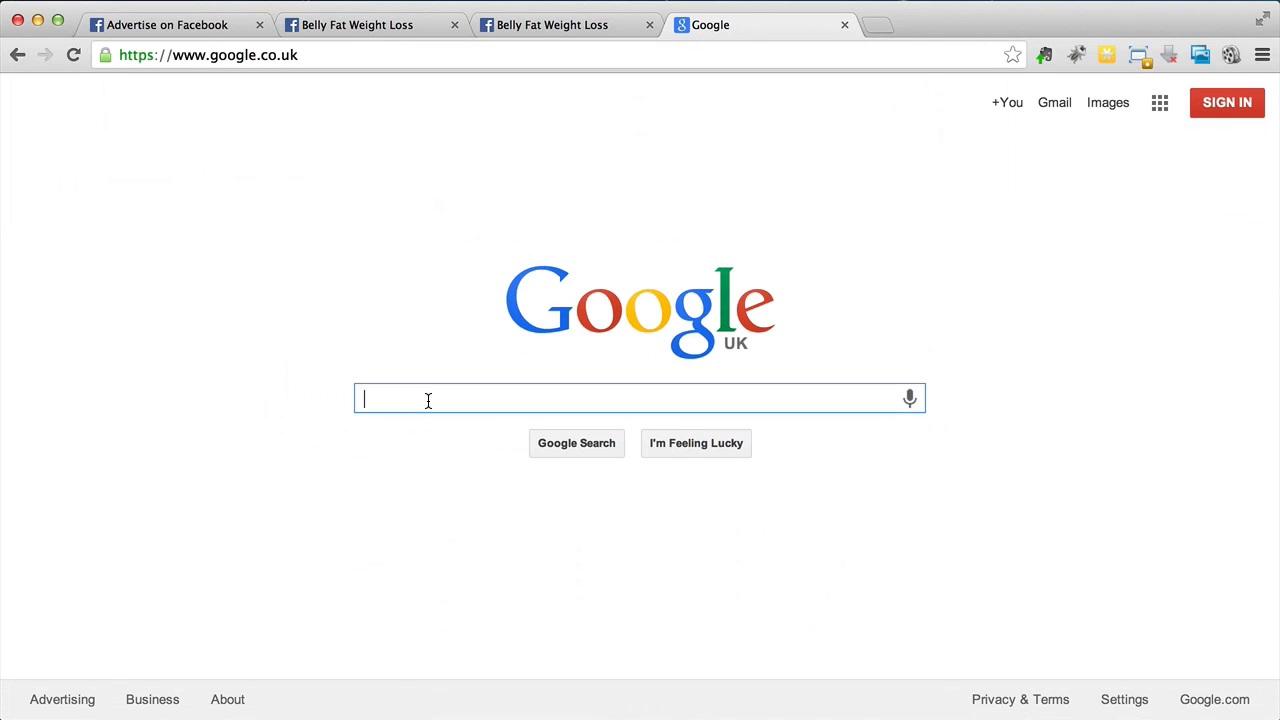
{"action": "type", "text": "weight los"}
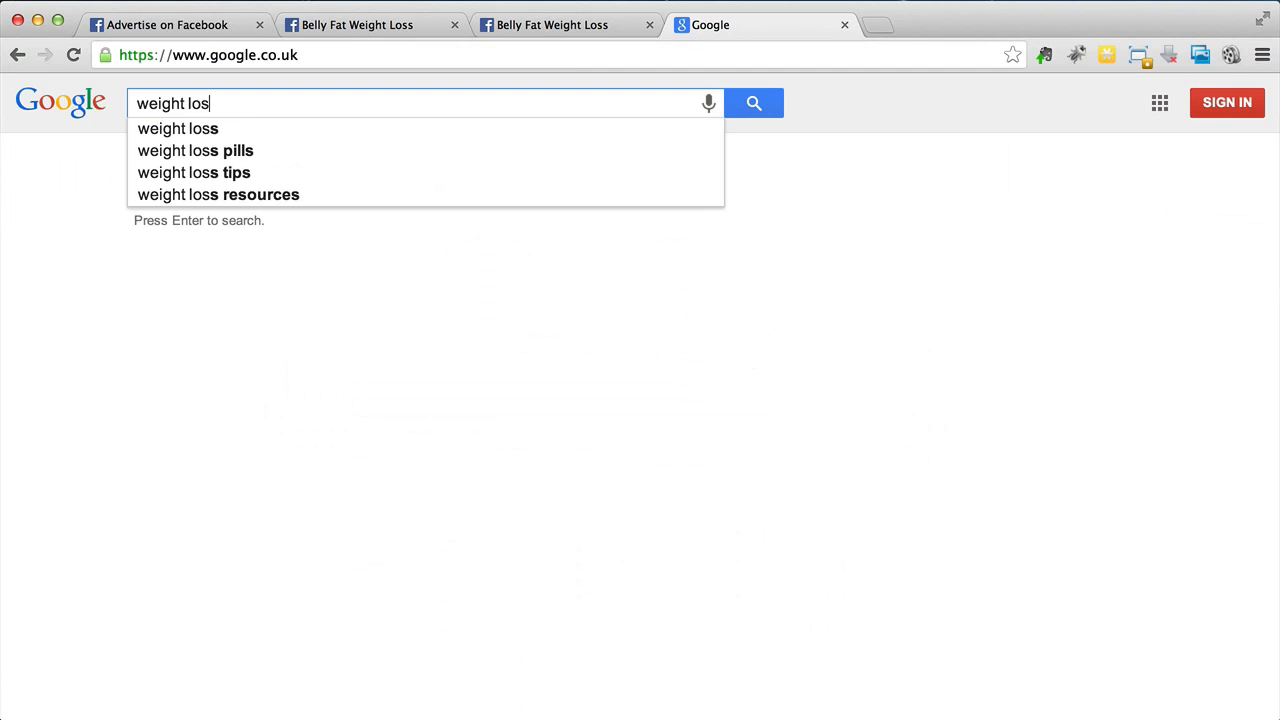
{"action": "type", "text": "s"}
{"action": "key", "text": "Return"}
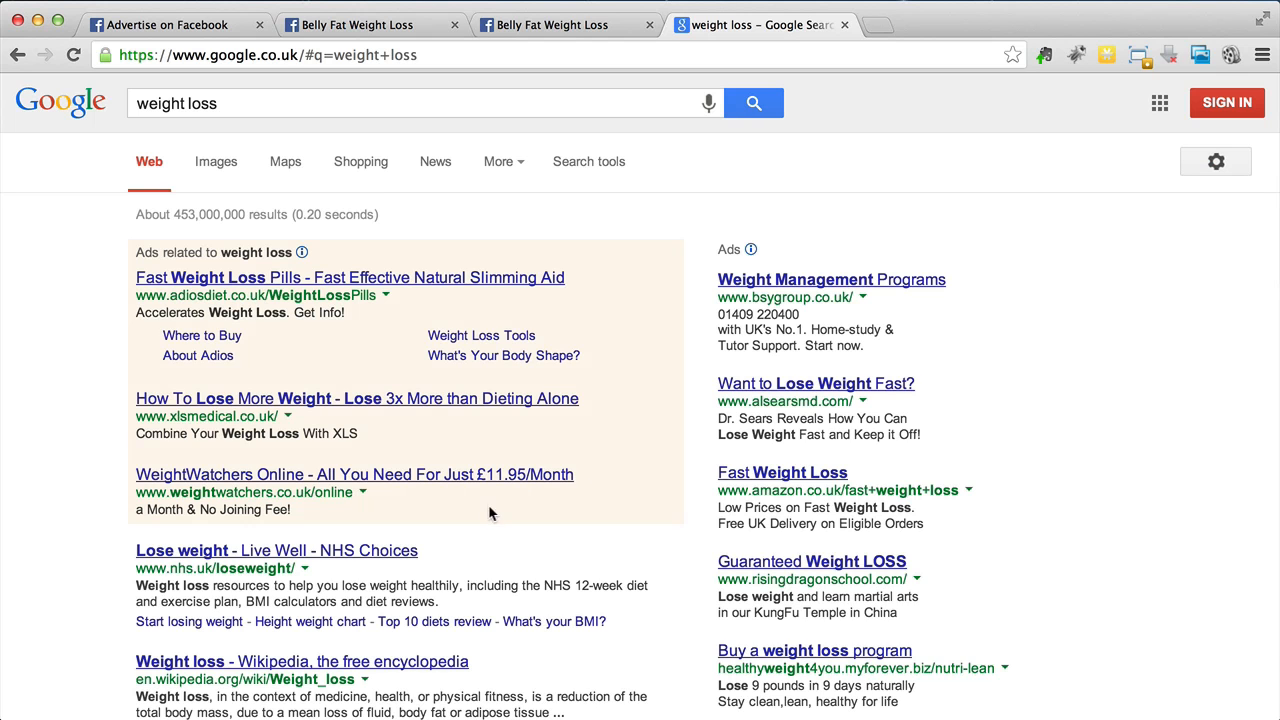
- Examine the weight loss ads shown in the search results
{"action": "scroll", "coordinate": [699, 436], "scroll_direction": "down", "scroll_amount": 3}
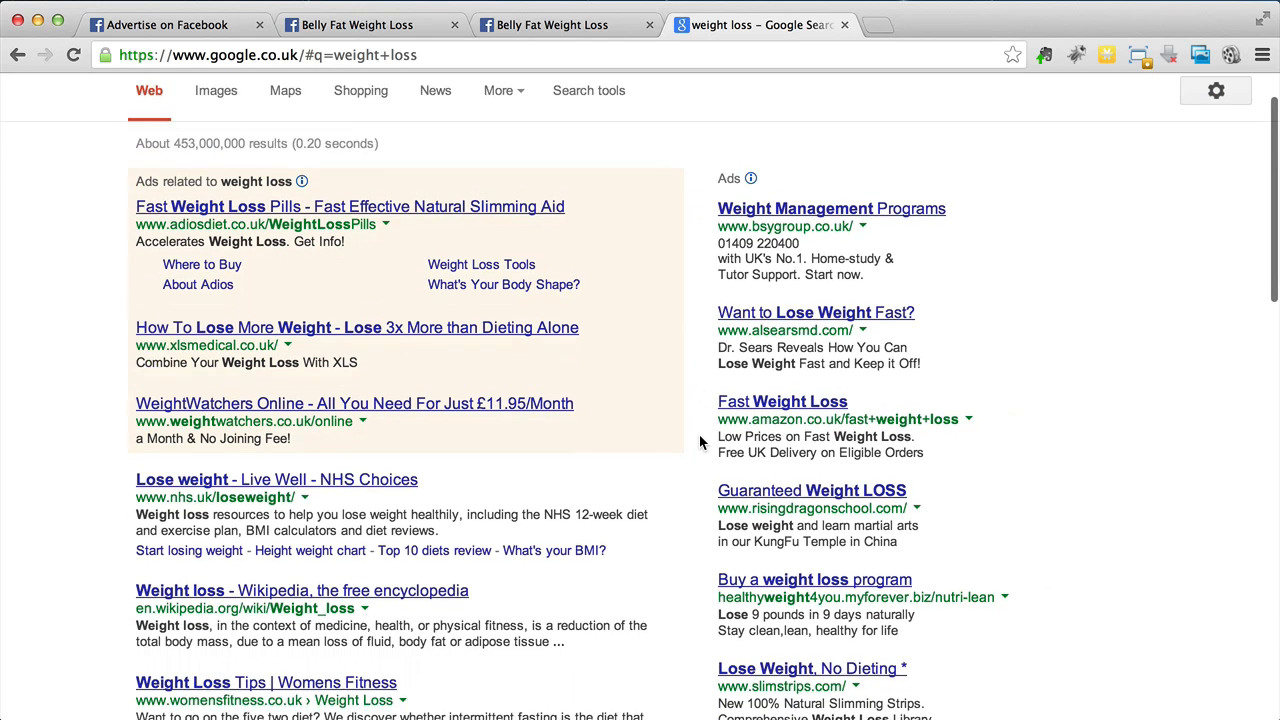
{"action": "scroll", "coordinate": [699, 434], "scroll_direction": "up", "scroll_amount": 3}
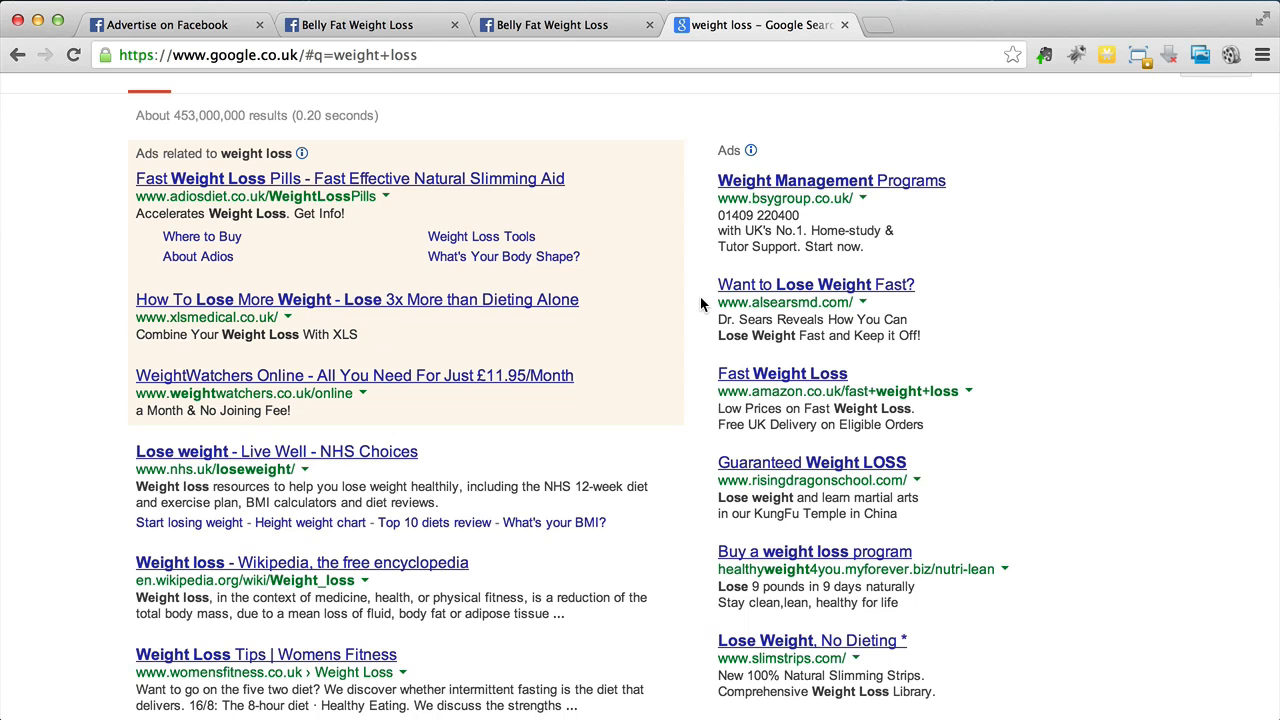
{"action": "scroll", "coordinate": [700, 300], "scroll_direction": "down", "scroll_amount": 1}
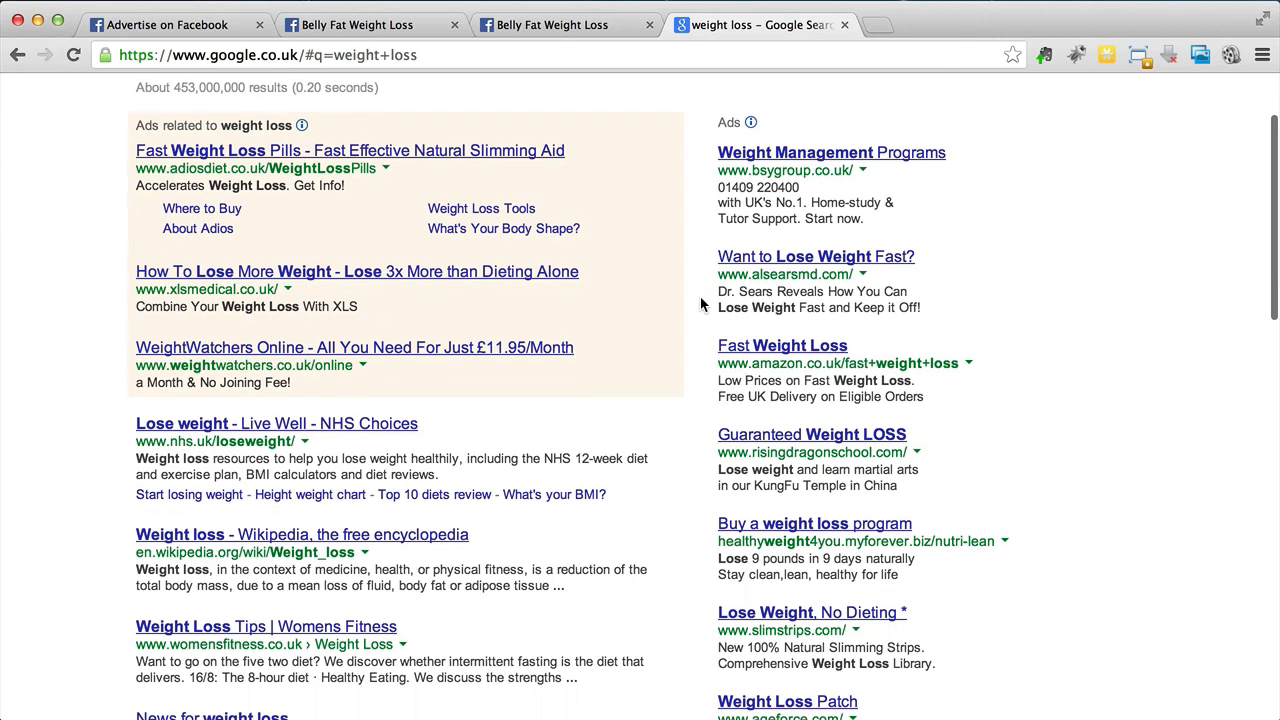
{"action": "scroll", "coordinate": [700, 296], "scroll_direction": "down", "scroll_amount": 5}
{"action": "scroll", "coordinate": [700, 296], "scroll_direction": "up", "scroll_amount": 5}
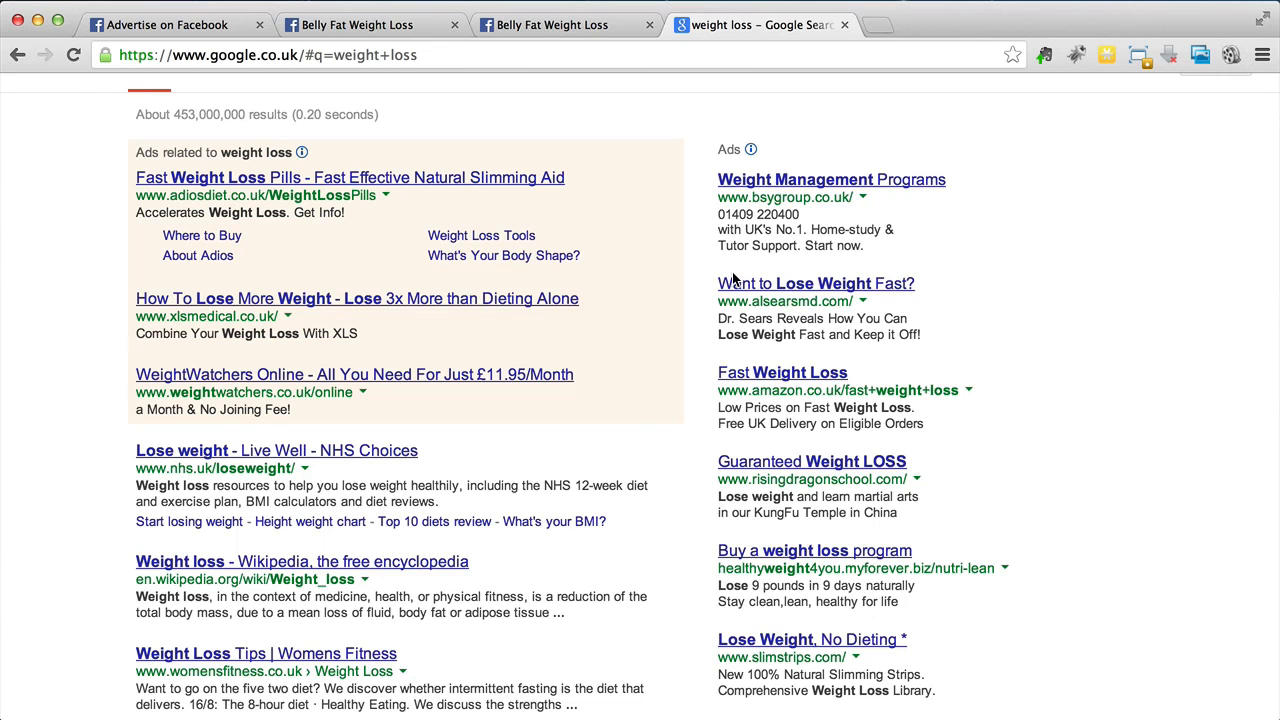
- Return to the ad form and set the headline to Want To Lose Weight Fast?
{"action": "left_click", "coordinate": [540, 30]}
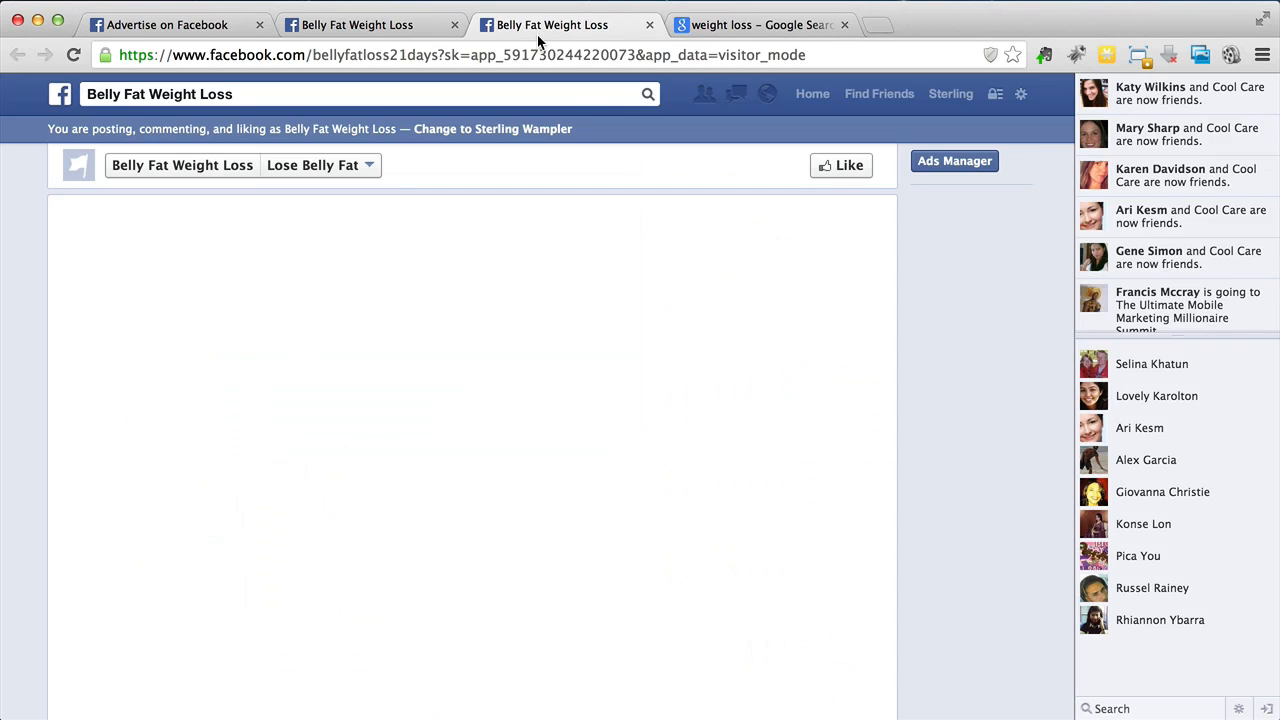
{"action": "left_click", "coordinate": [150, 30]}
{"action": "type", "text": "Want to Lose Weight Fast?"}
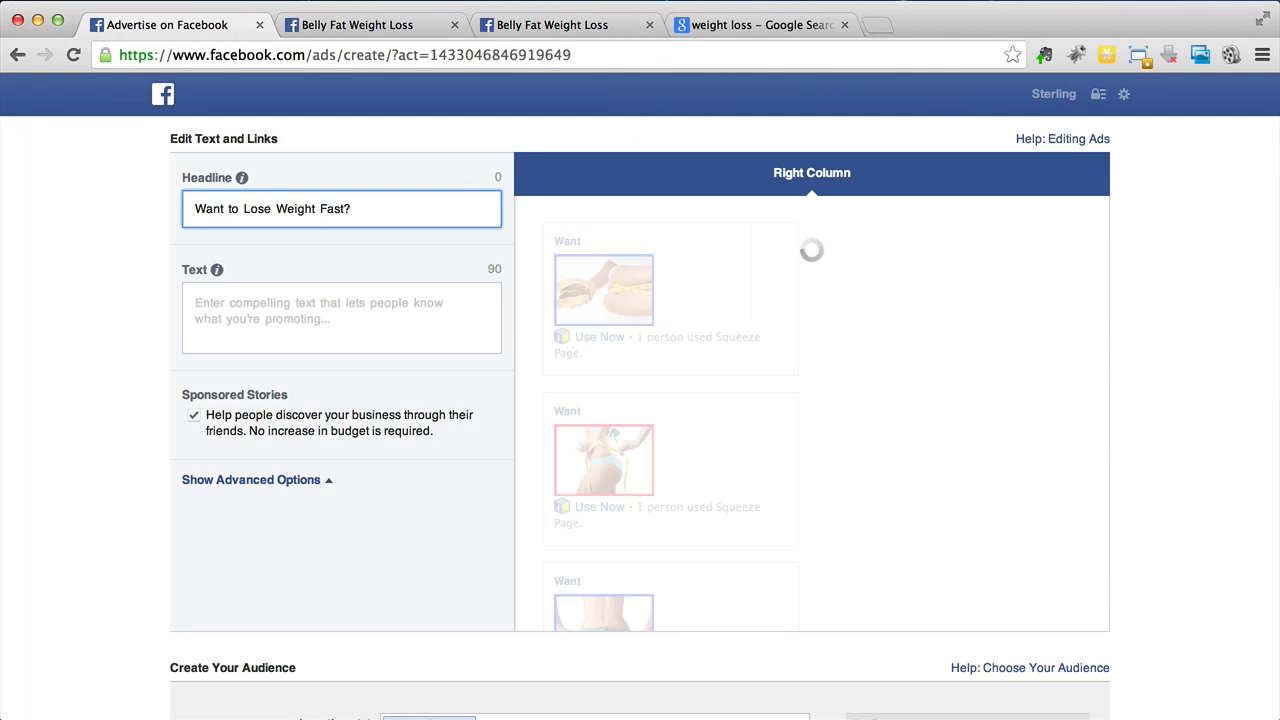
{"action": "key", "text": "shift+Right"}
{"action": "type", "text": "T"}
{"action": "key", "text": "super+Right"}
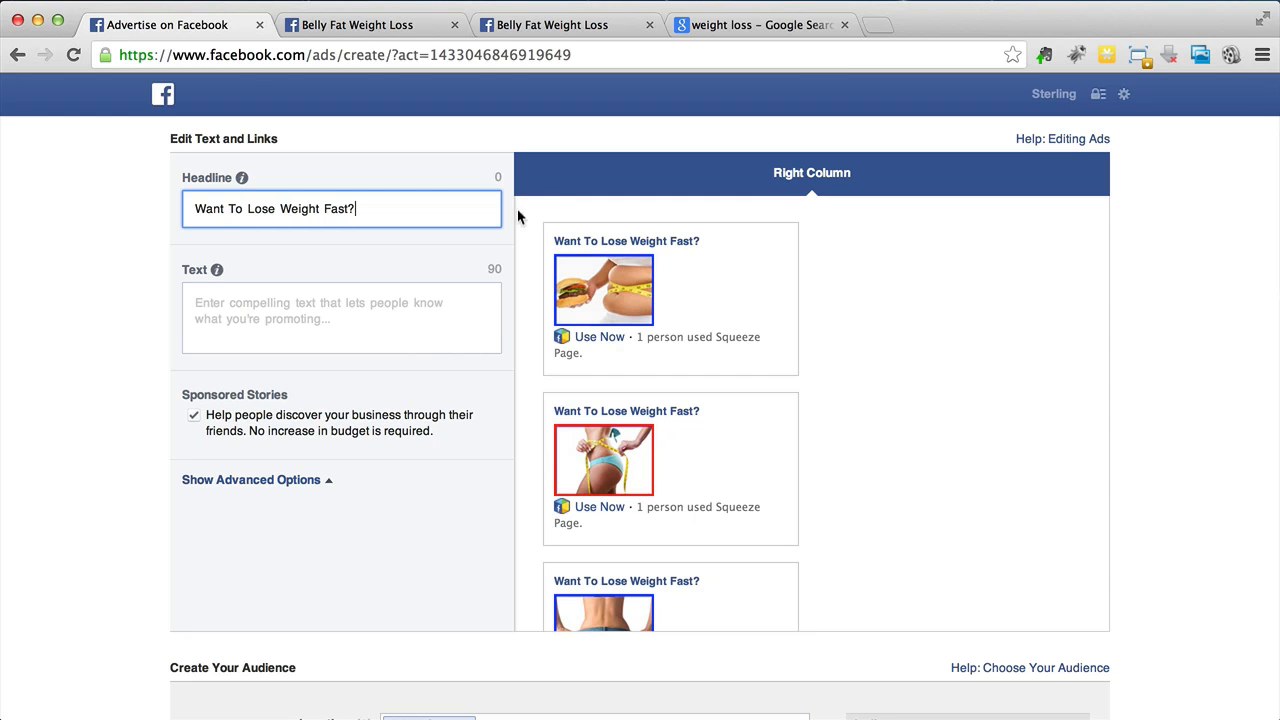
- Try changing the headline to Want To Lose Weight Faster?
{"action": "triple_click", "coordinate": [501, 177]}
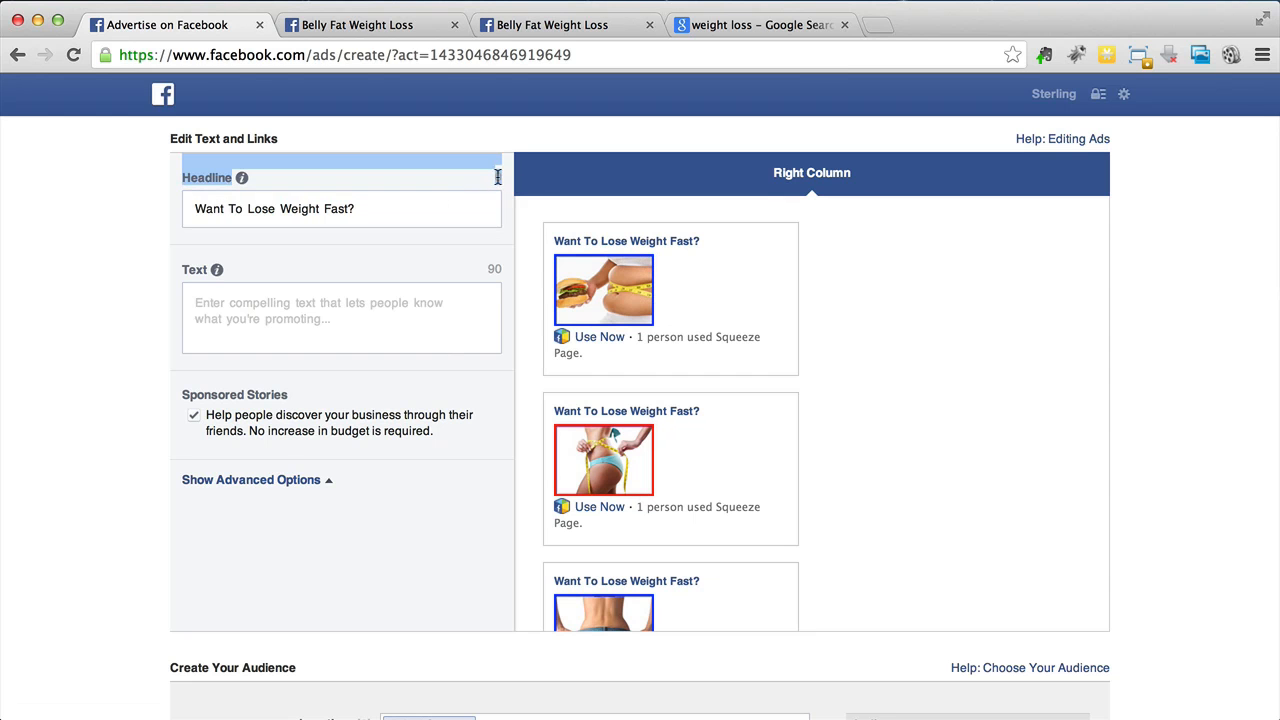
{"action": "left_click", "coordinate": [352, 212]}
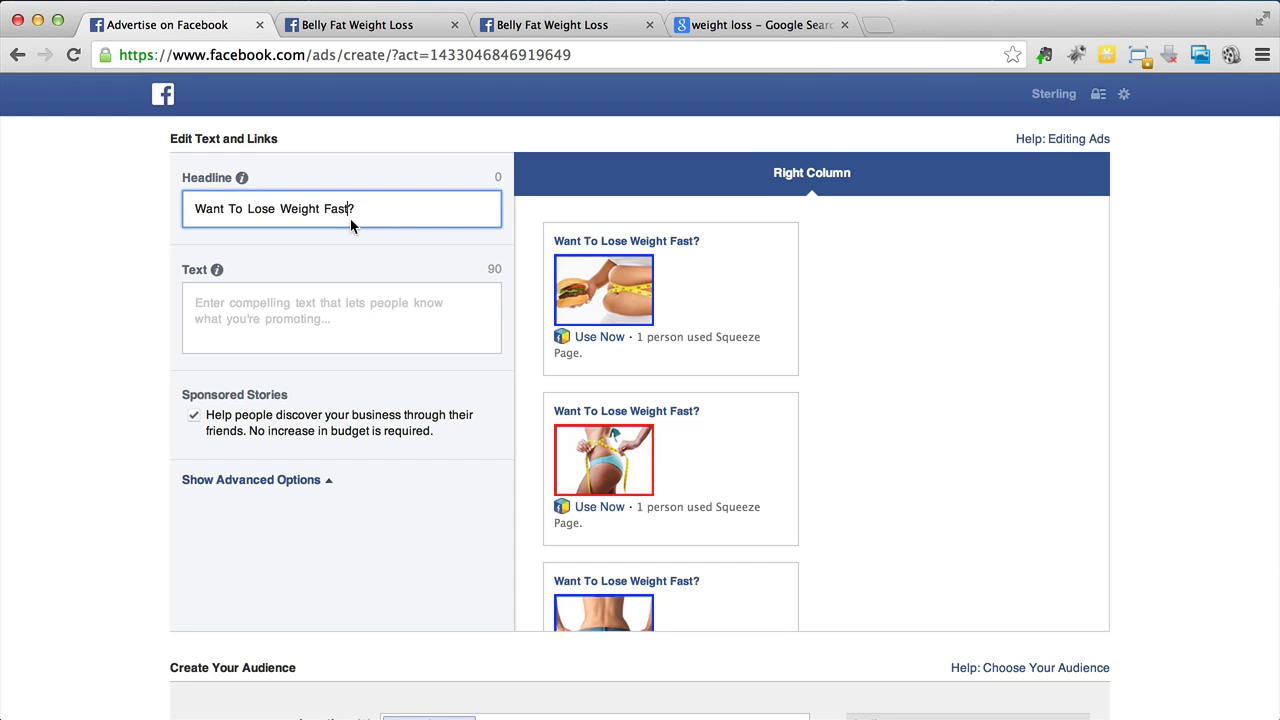
{"action": "type", "text": "er"}
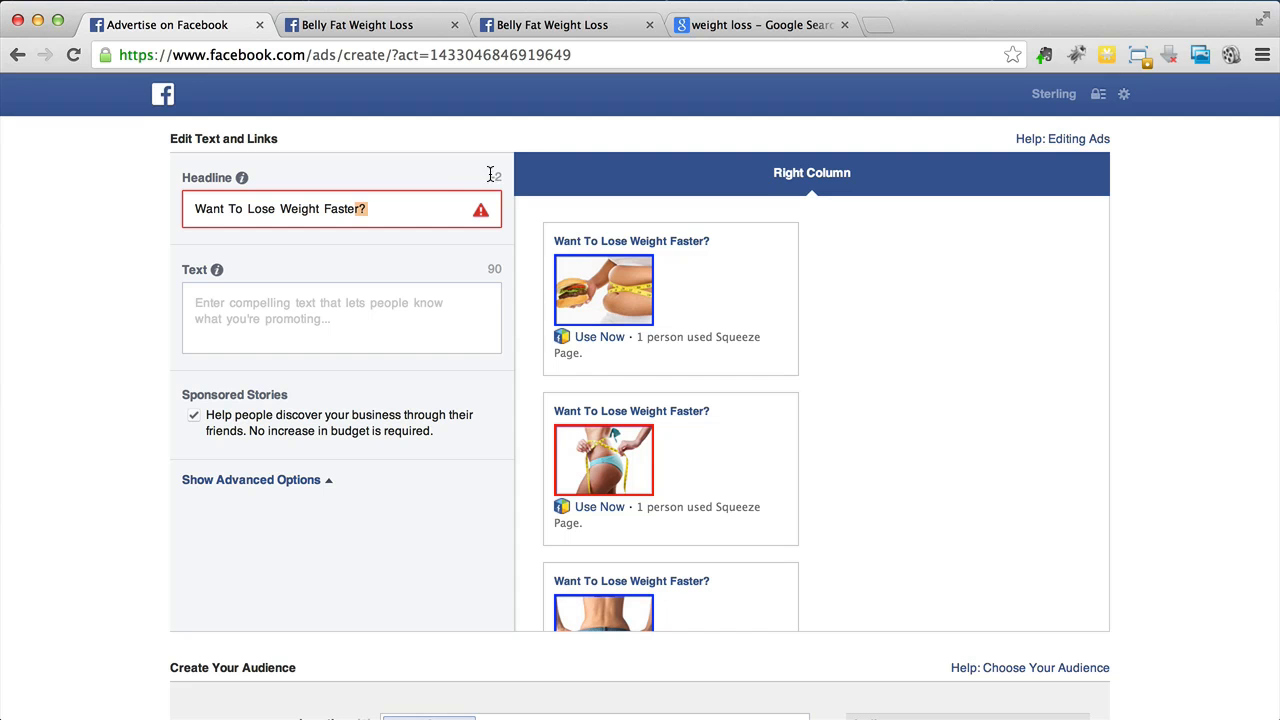
{"action": "key", "text": "BackSpace"}
{"action": "key", "text": "BackSpace"}
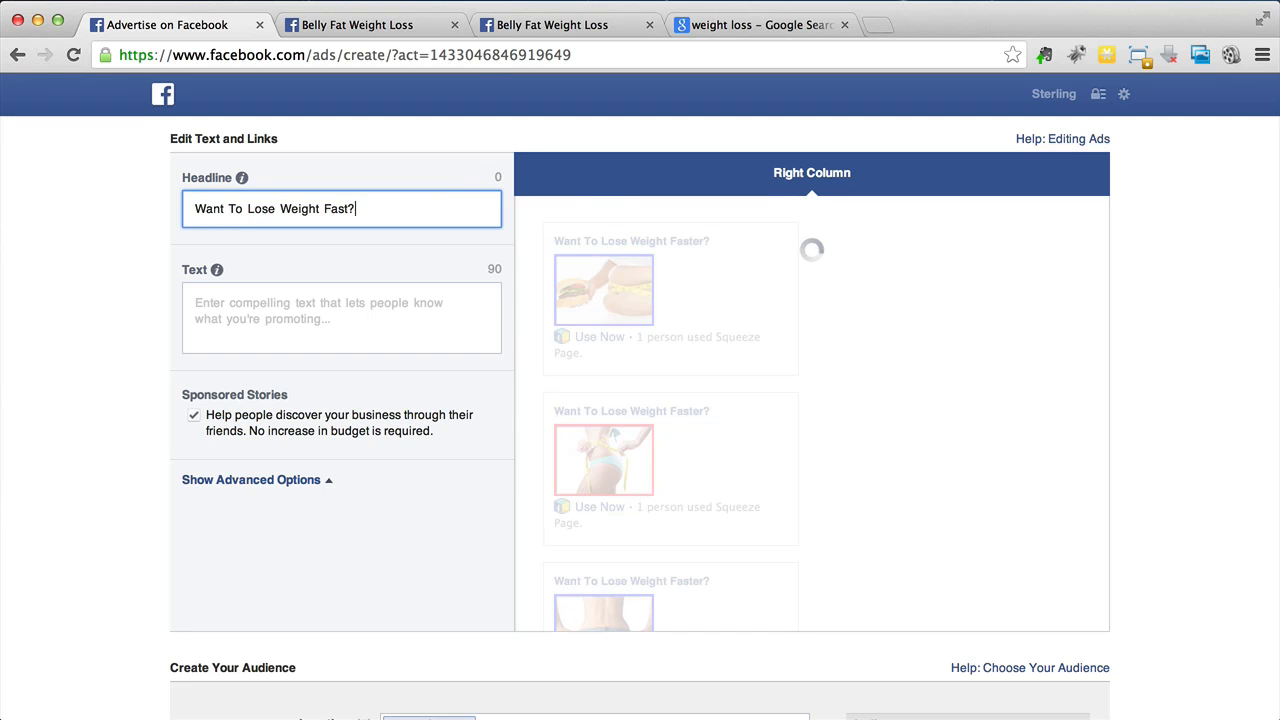
{"action": "key", "text": "BackSpace"}
{"action": "type", "text": "?"}
- Highlight the description of the Want to Lose Weight Fast? ad in the search results
{"action": "left_click", "coordinate": [722, 33]}
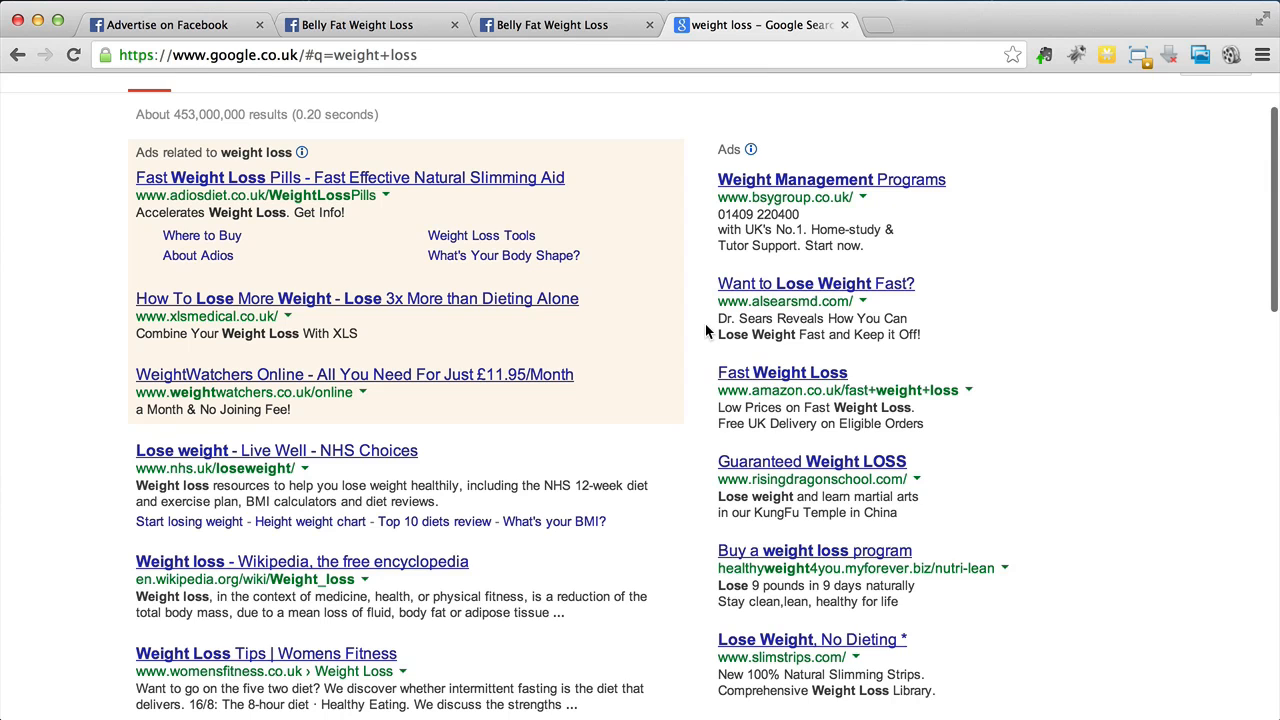
{"action": "scroll", "coordinate": [705, 325], "scroll_direction": "down", "scroll_amount": 1}
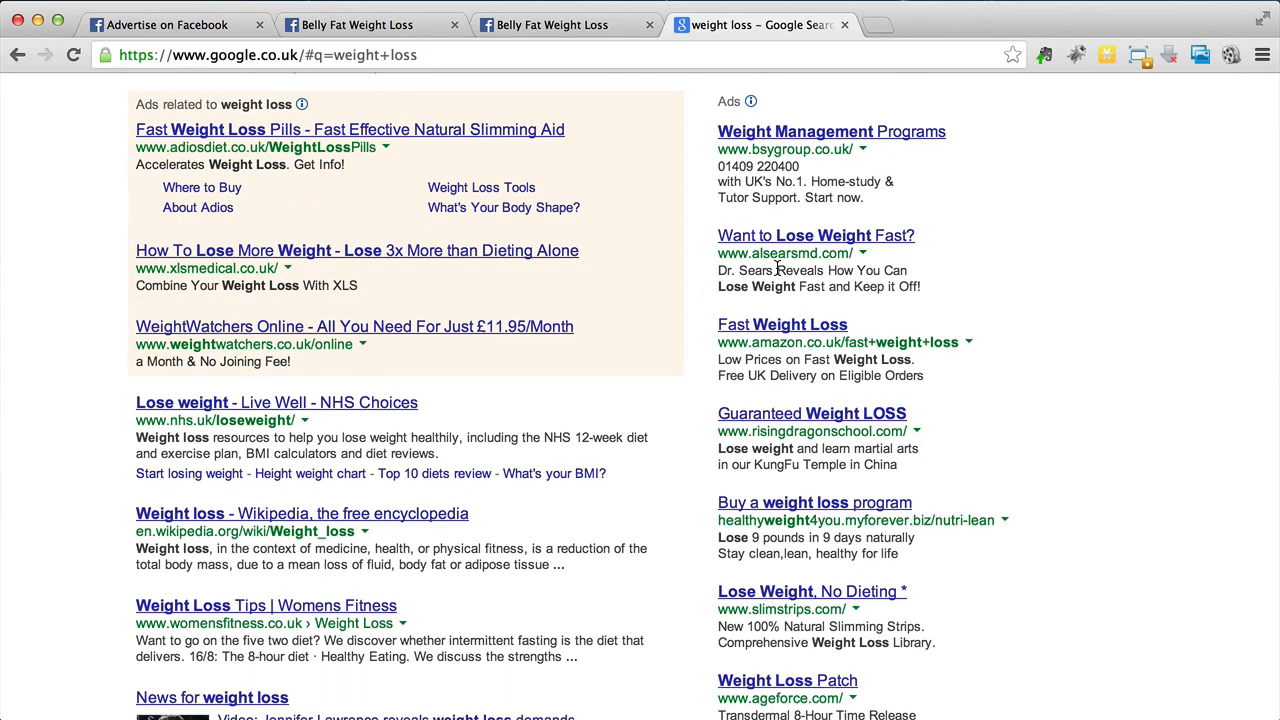
{"action": "left_click_drag", "start_coordinate": [777, 268], "coordinate": [922, 289]}
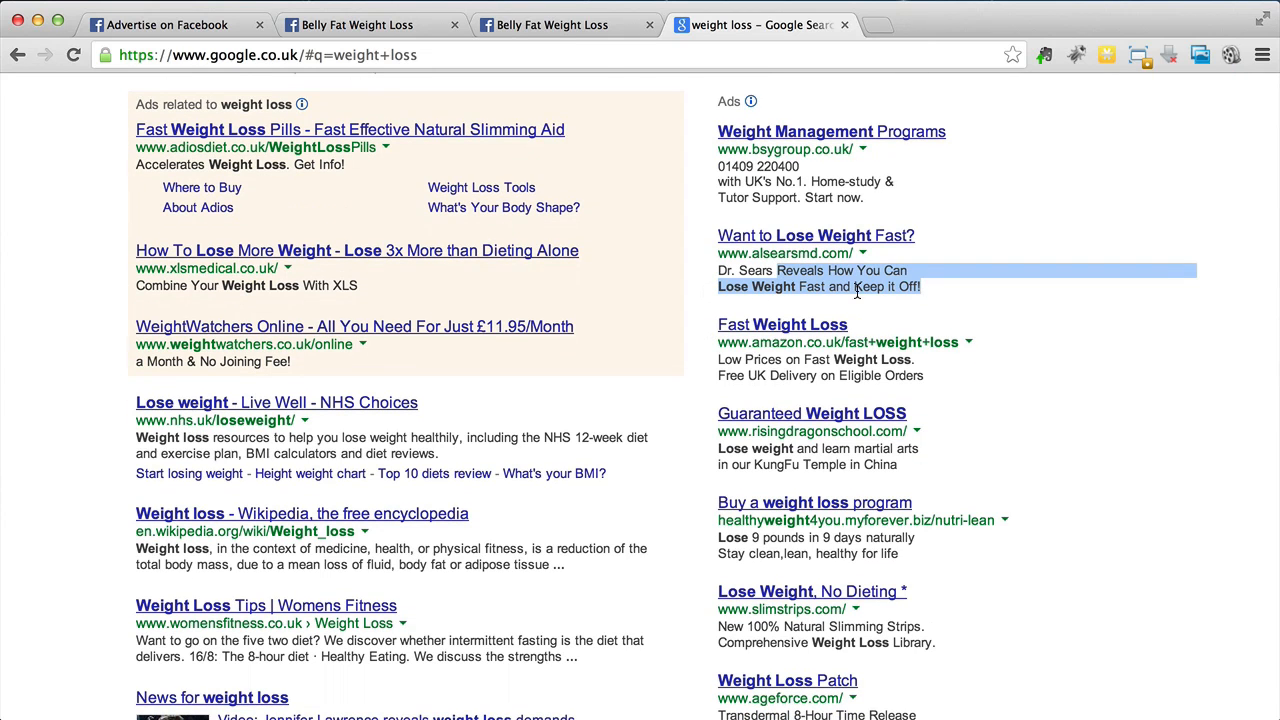
- Enter the ad text Ex-fatty Reveals How He Lost 12 Pounds In 3 Weeks With No Diet, No Strict Workouts
{"action": "left_click", "coordinate": [190, 26]}
{"action": "left_click", "coordinate": [350, 318]}
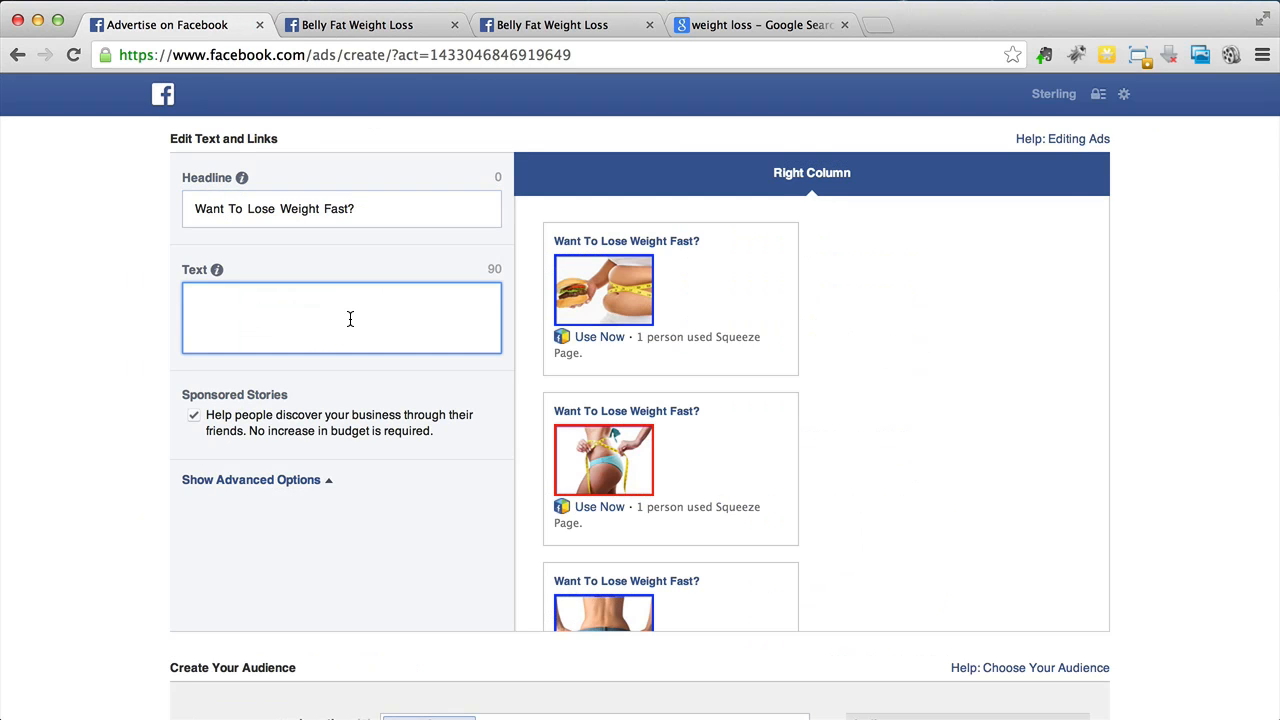
{"action": "type", "text": "Ex-fatty Reveals How He Lost 12 Pounds In 3 Weeks With No Diet, N"}
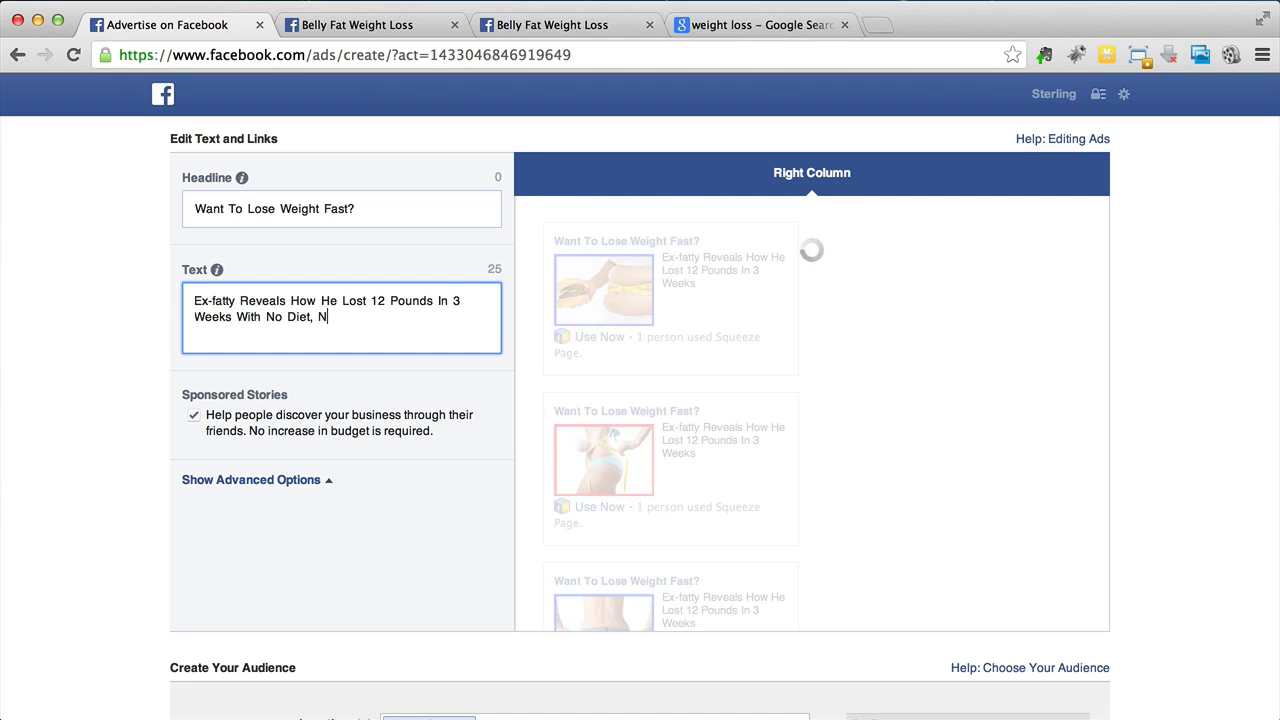
{"action": "type", "text": "o Strict Workouts"}
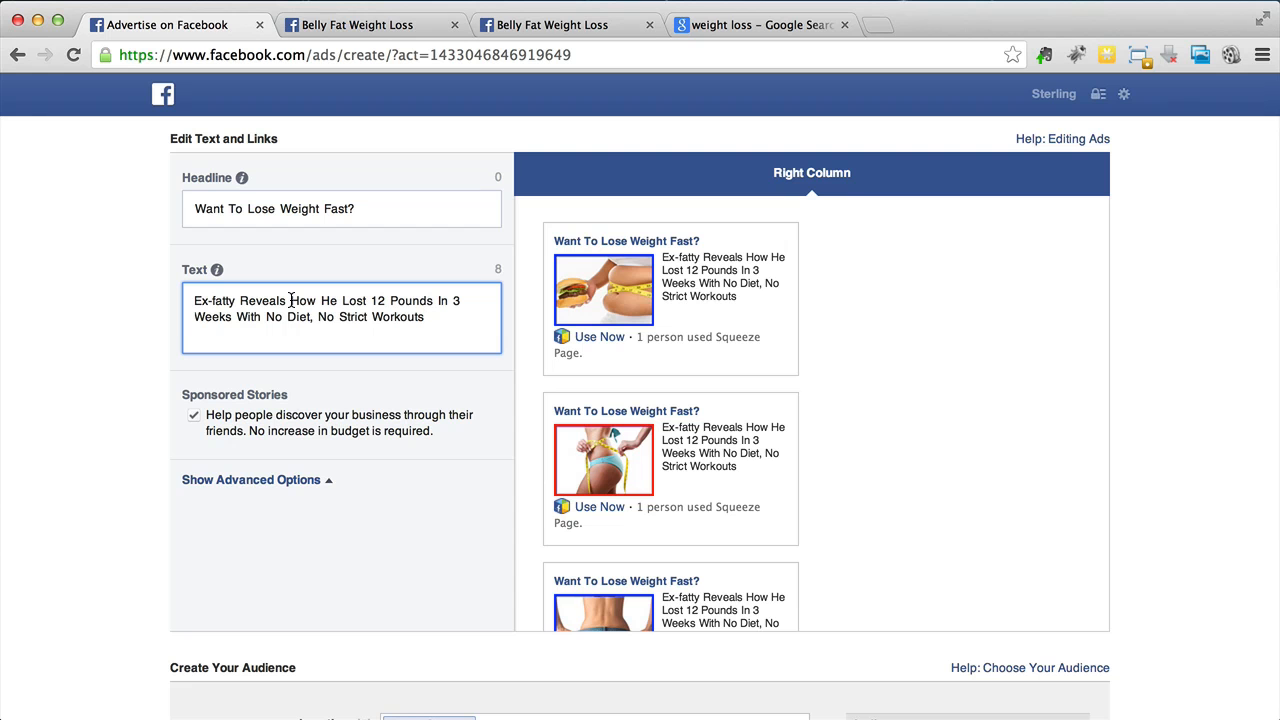
- Remove the default page icon from the News Feed ad's selected images
{"action": "scroll", "coordinate": [420, 335], "scroll_direction": "down", "scroll_amount": 1}
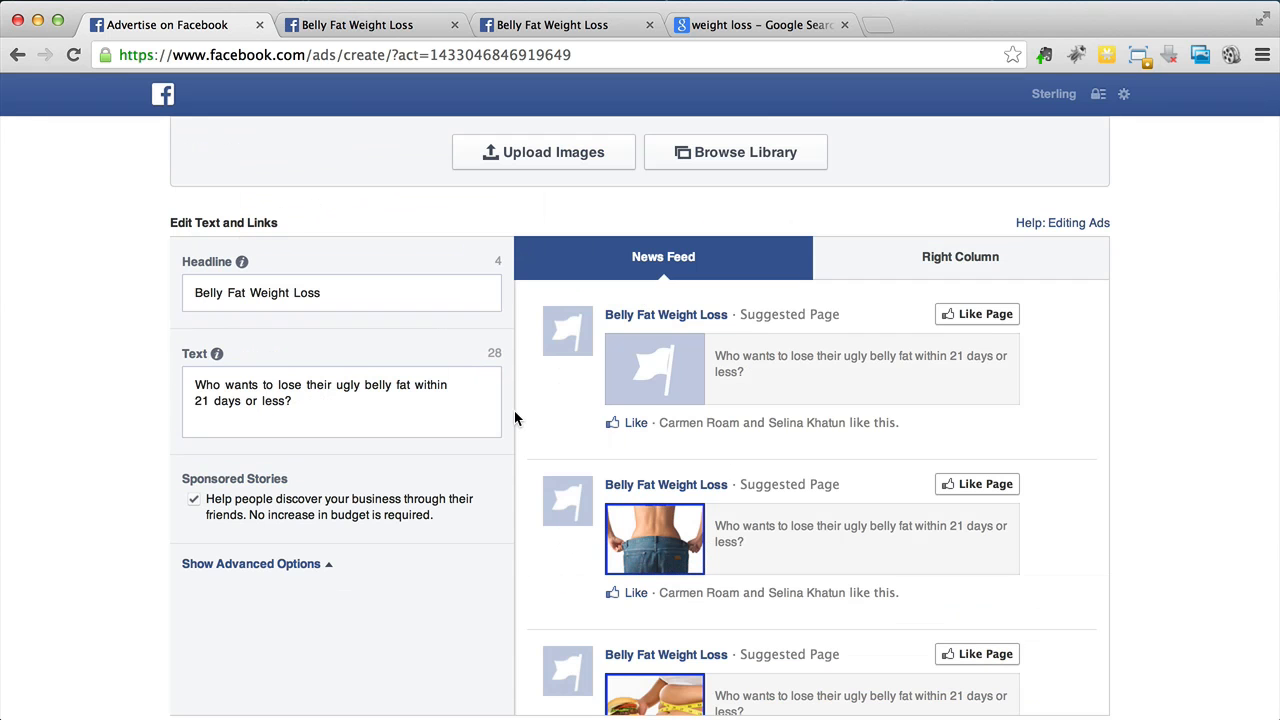
{"action": "scroll", "coordinate": [515, 412], "scroll_direction": "down", "scroll_amount": 5}
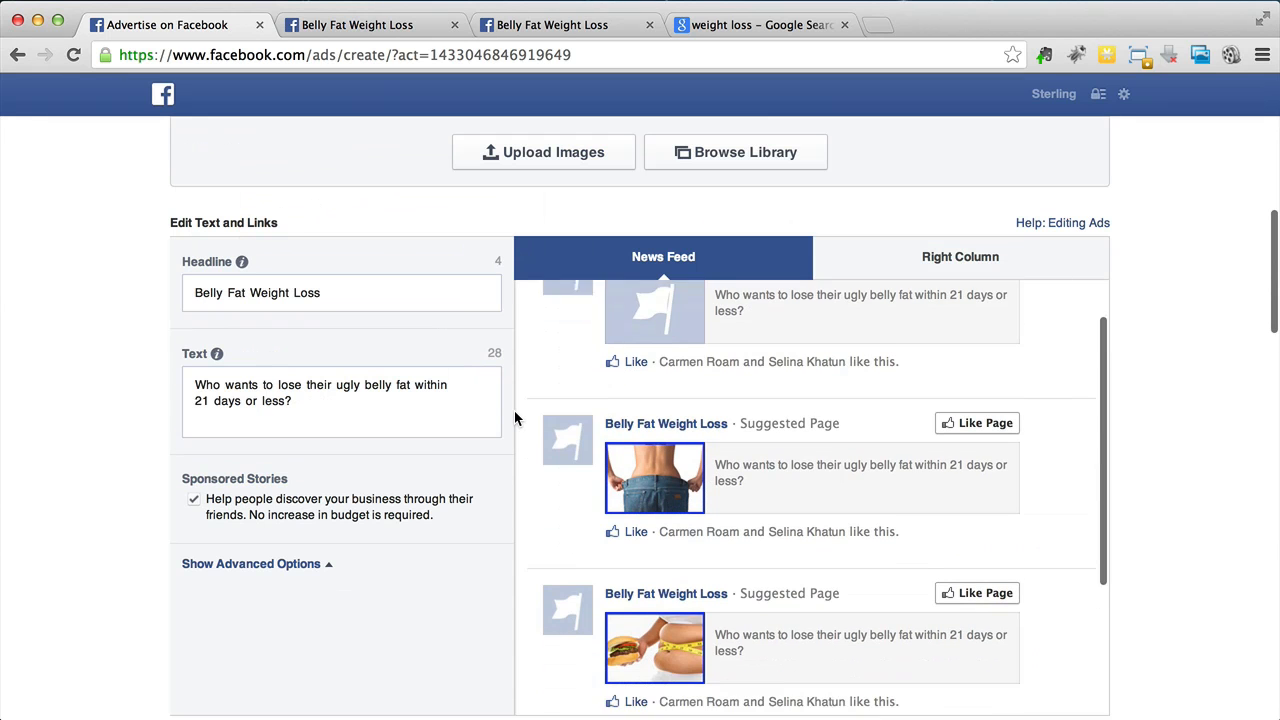
{"action": "scroll", "coordinate": [515, 412], "scroll_direction": "down", "scroll_amount": 1}
{"action": "scroll", "coordinate": [515, 412], "scroll_direction": "up", "scroll_amount": 5}
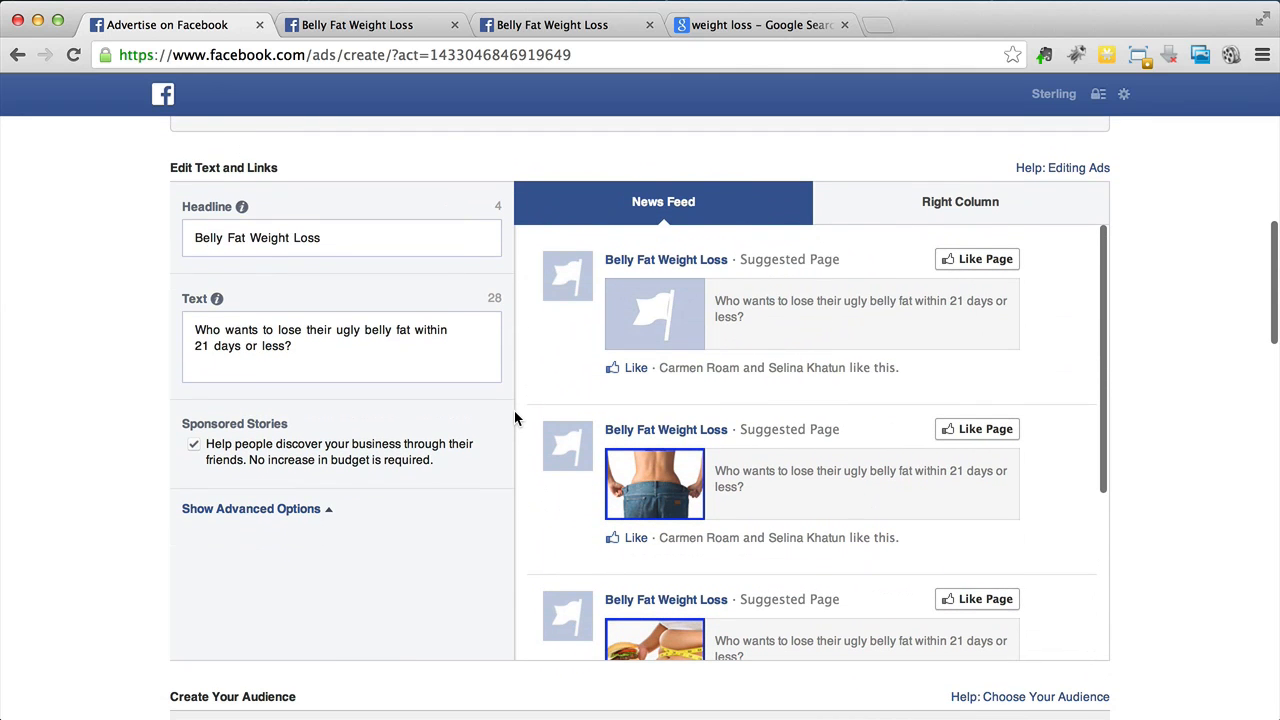
{"action": "scroll", "coordinate": [515, 418], "scroll_direction": "up", "scroll_amount": 3}
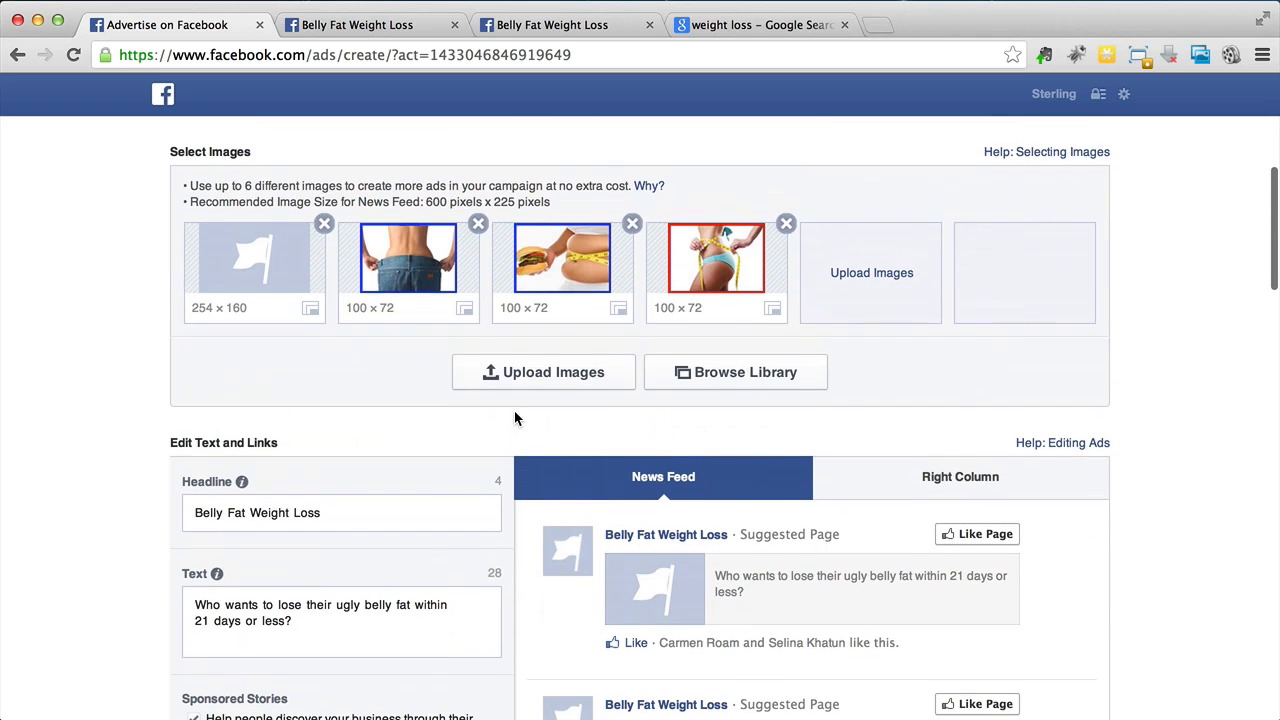
{"action": "left_click", "coordinate": [323, 223]}
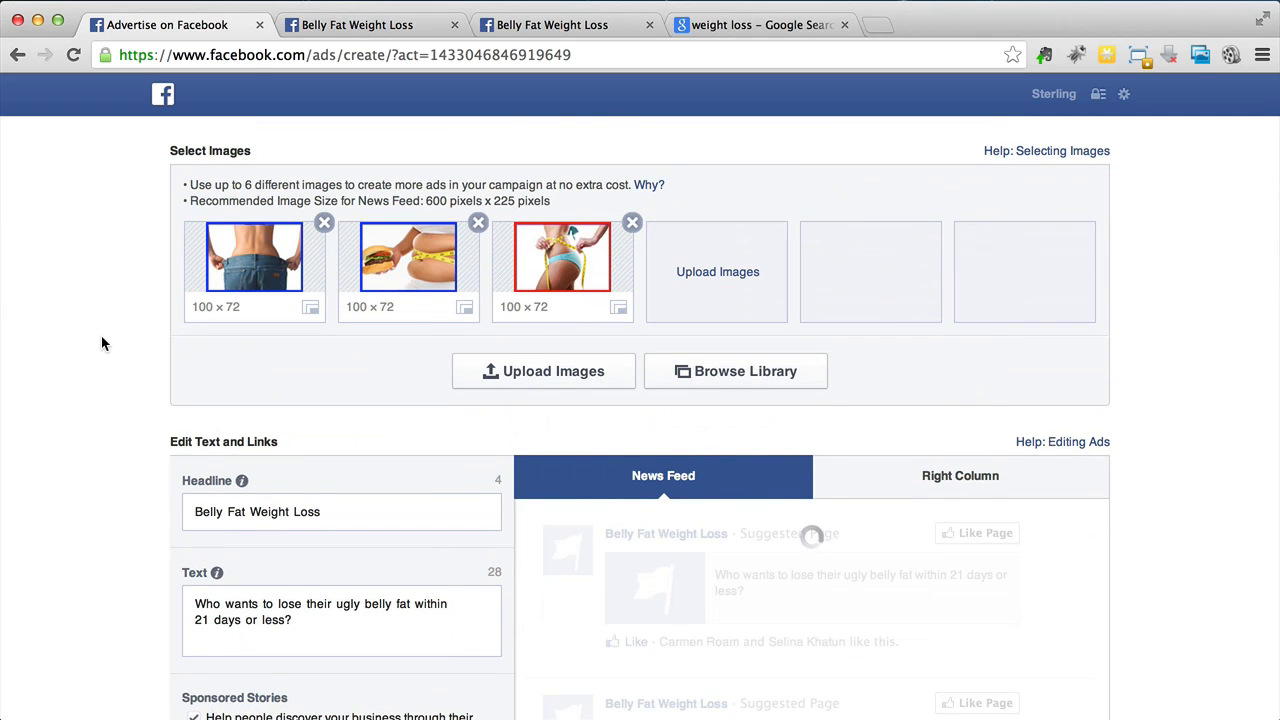
- Review the News Feed ad previews for each image
{"action": "scroll", "coordinate": [114, 449], "scroll_direction": "down", "scroll_amount": 3}
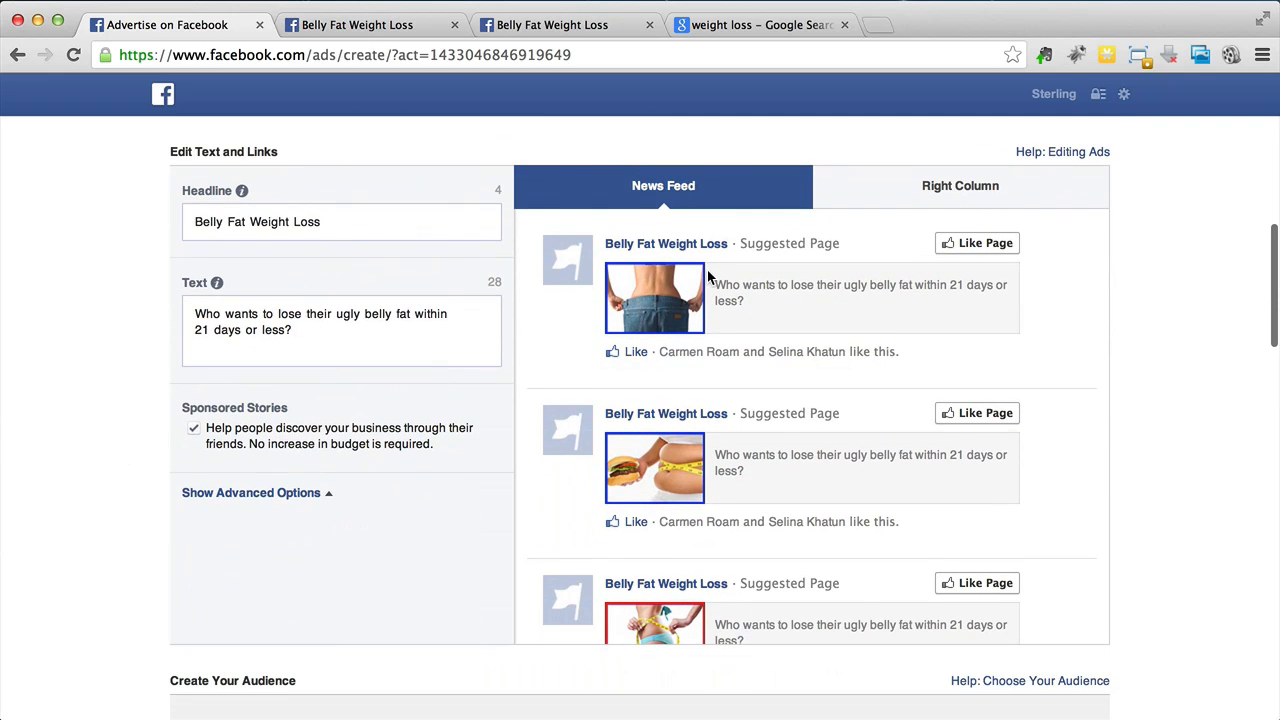
{"action": "scroll", "coordinate": [1048, 323], "scroll_direction": "down", "scroll_amount": 1}
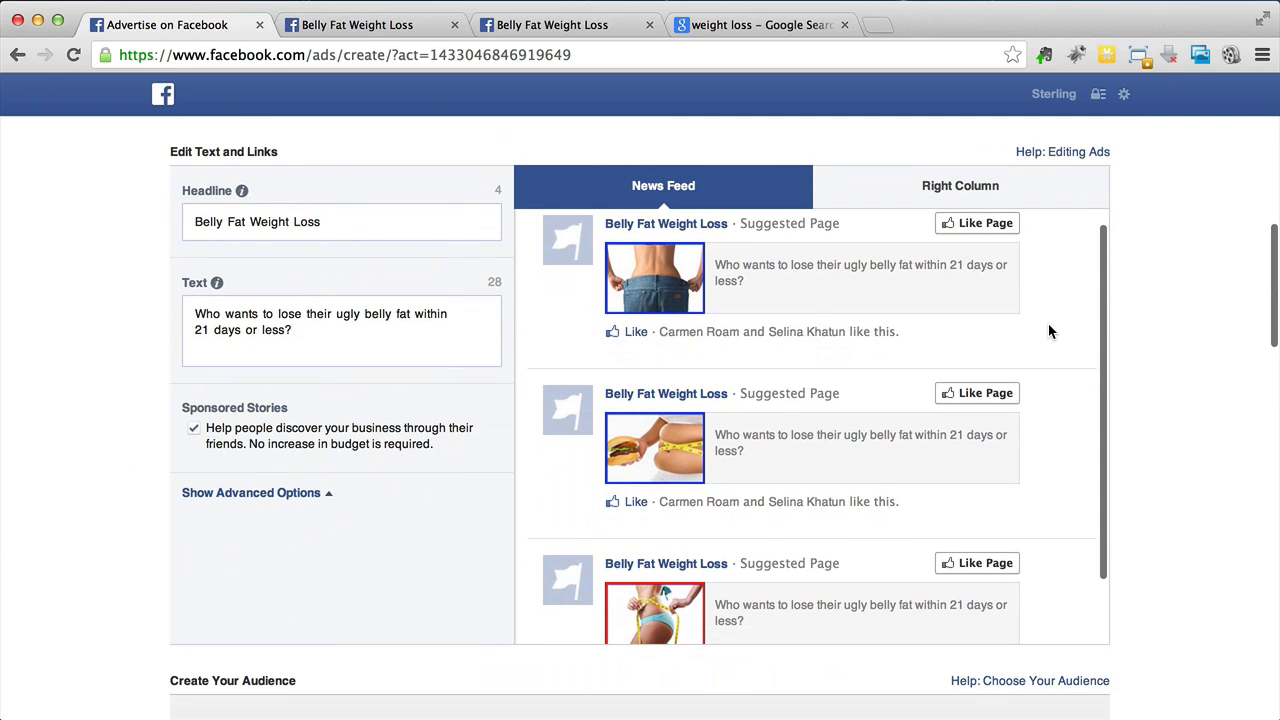
{"action": "scroll", "coordinate": [1048, 325], "scroll_direction": "down", "scroll_amount": 4}
{"action": "scroll", "coordinate": [1048, 323], "scroll_direction": "up", "scroll_amount": 3}
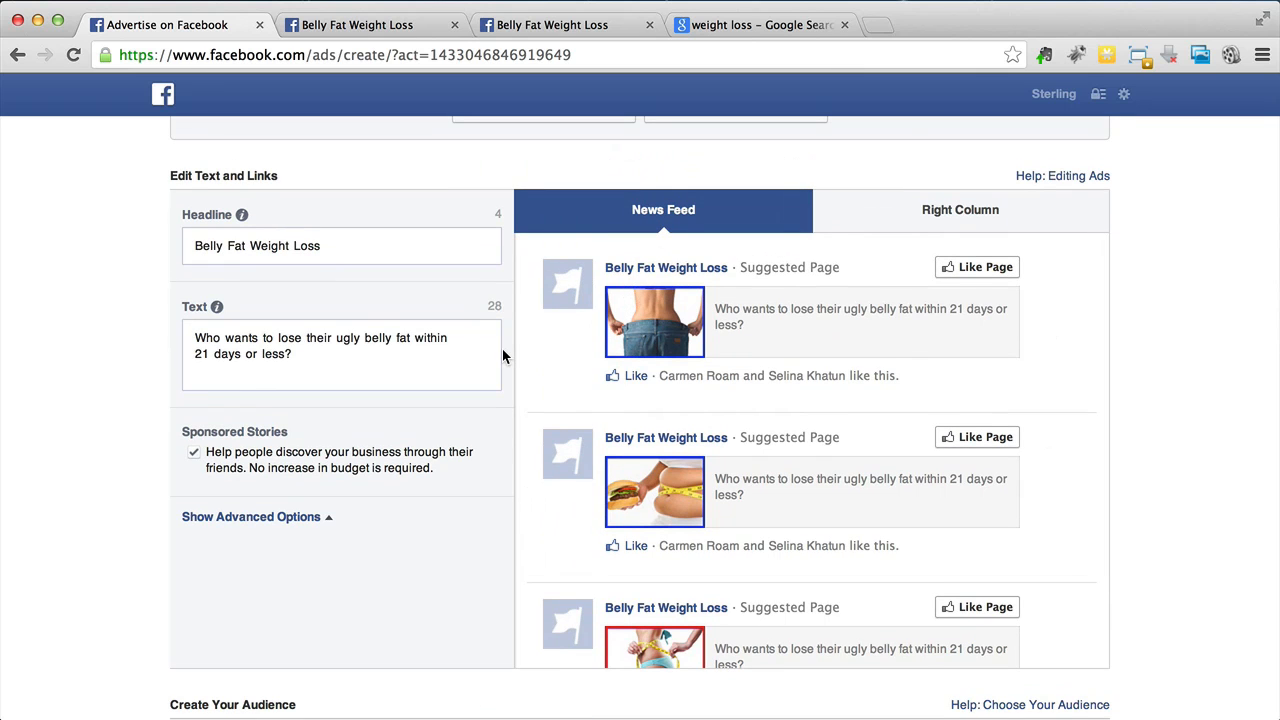
{"action": "scroll", "coordinate": [511, 372], "scroll_direction": "down", "scroll_amount": 3}
{"action": "scroll", "coordinate": [511, 372], "scroll_direction": "up", "scroll_amount": 2}
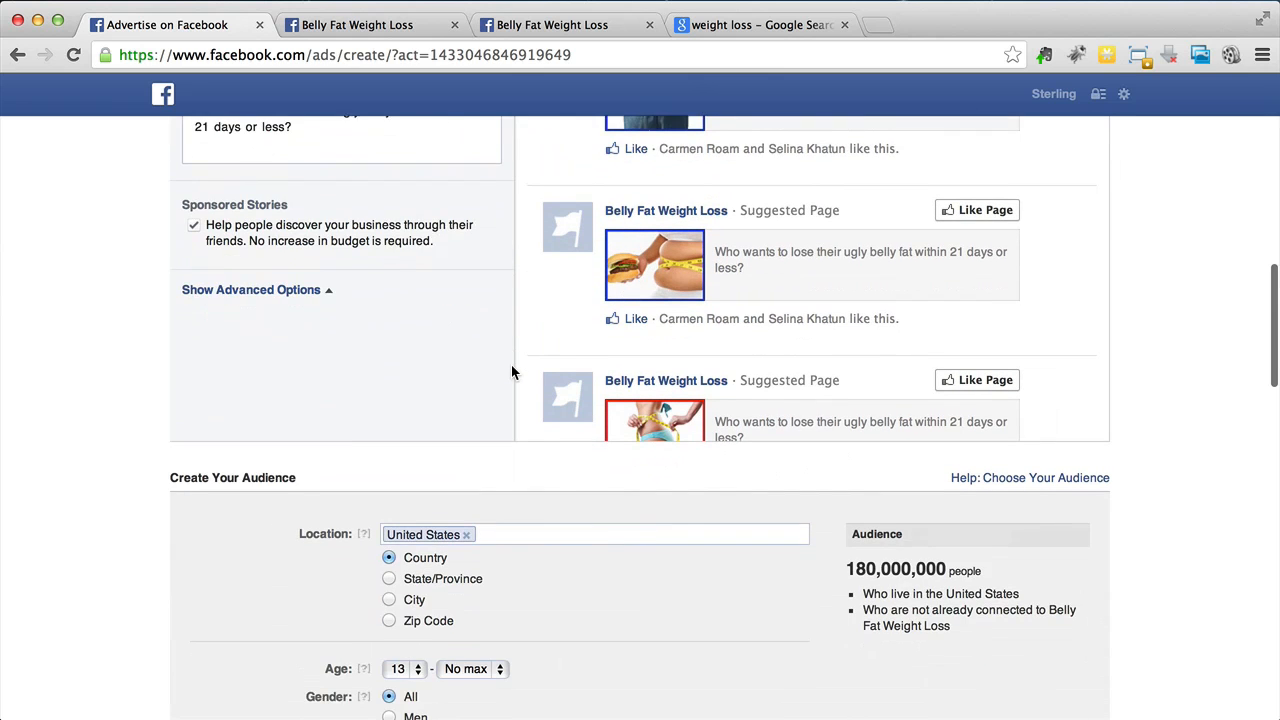
{"action": "scroll", "coordinate": [511, 372], "scroll_direction": "up", "scroll_amount": 2}
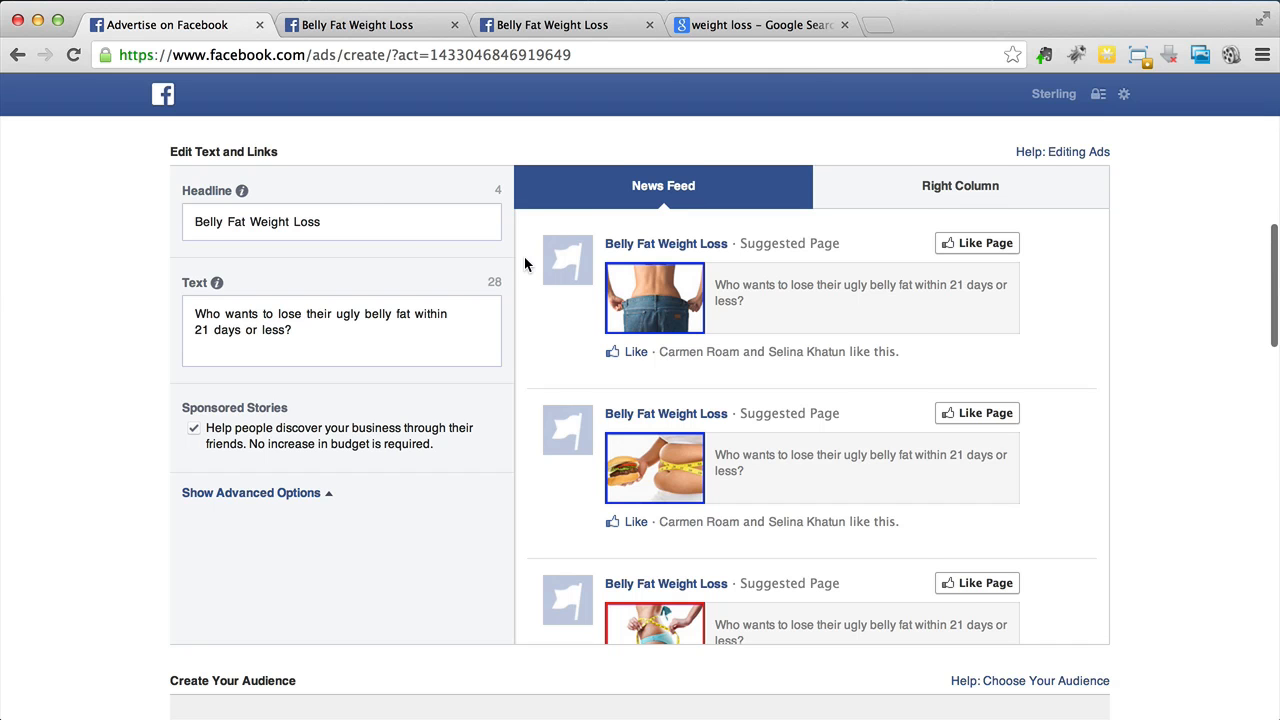
- Switch the ad preview to the Right Column layout and review each image's preview
{"action": "scroll", "coordinate": [525, 259], "scroll_direction": "up", "scroll_amount": 1}
{"action": "scroll", "coordinate": [525, 259], "scroll_direction": "down", "scroll_amount": 1}
{"action": "scroll", "coordinate": [525, 264], "scroll_direction": "down", "scroll_amount": 1}
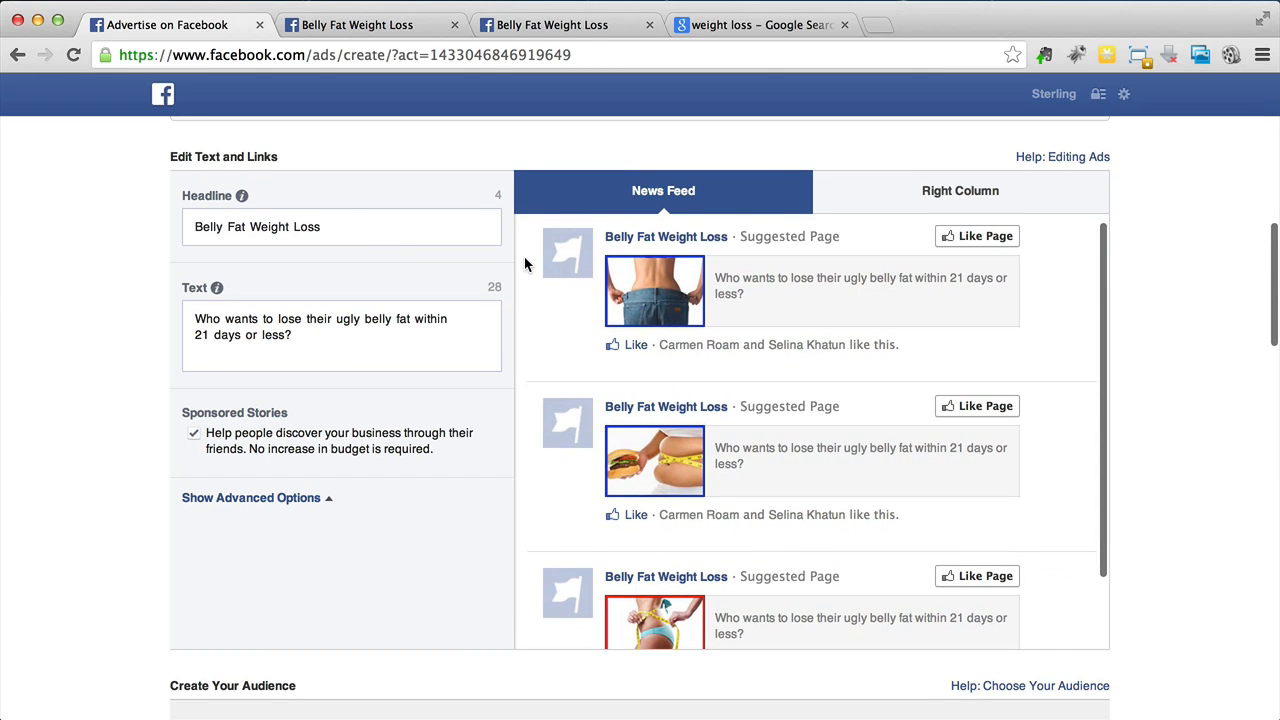
{"action": "scroll", "coordinate": [524, 256], "scroll_direction": "up", "scroll_amount": 1}
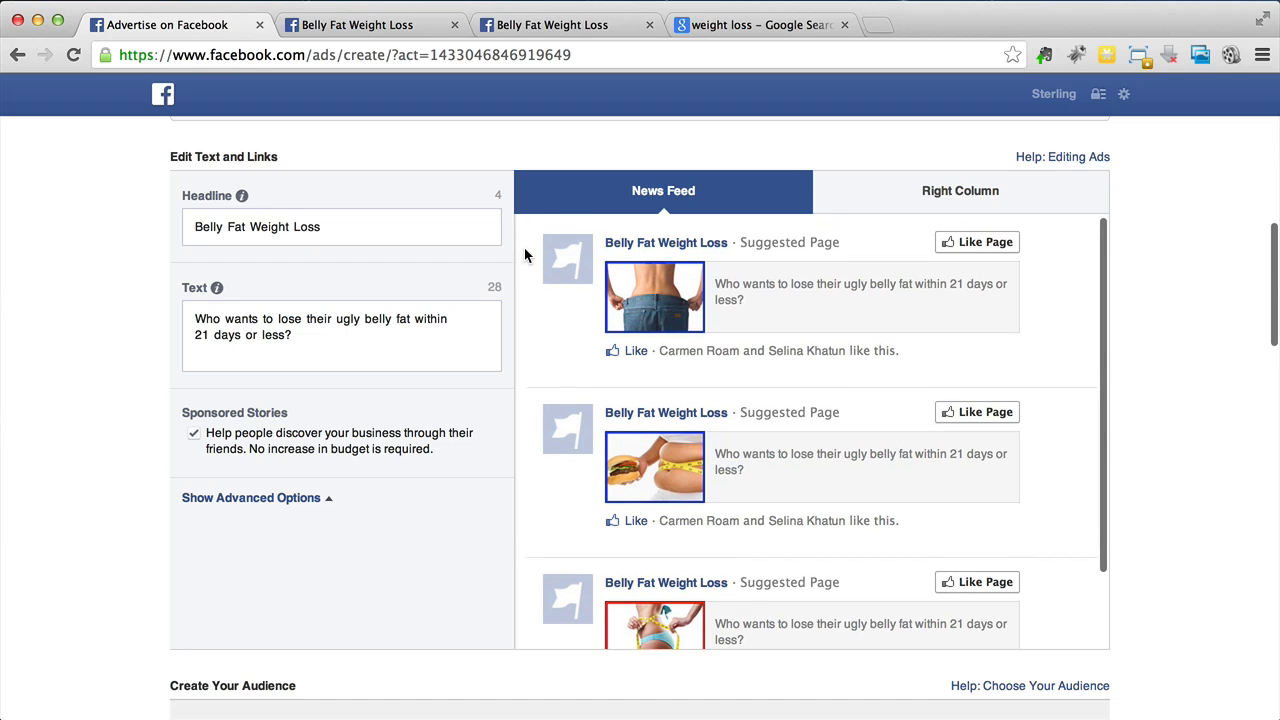
{"action": "left_click", "coordinate": [943, 191]}
{"action": "left_click", "coordinate": [601, 190]}
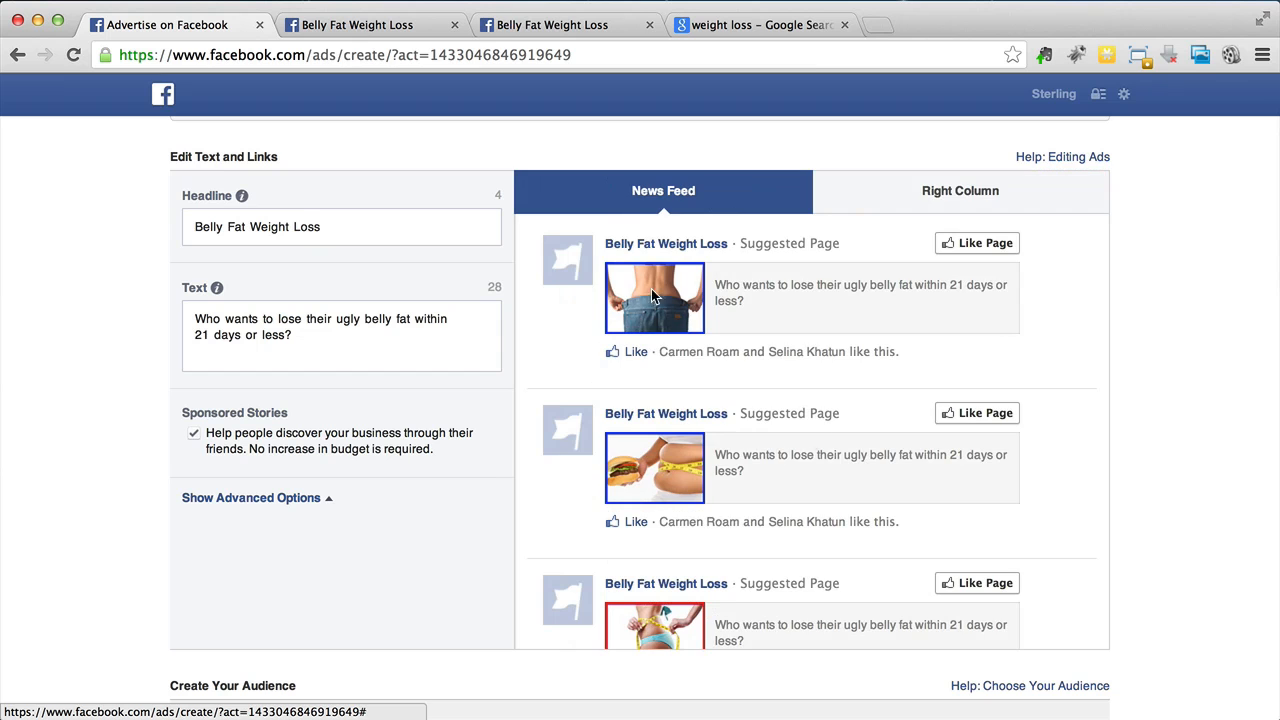
{"action": "scroll", "coordinate": [998, 305], "scroll_direction": "down", "scroll_amount": 3}
{"action": "scroll", "coordinate": [1046, 304], "scroll_direction": "up", "scroll_amount": 4}
{"action": "left_click", "coordinate": [1006, 228]}
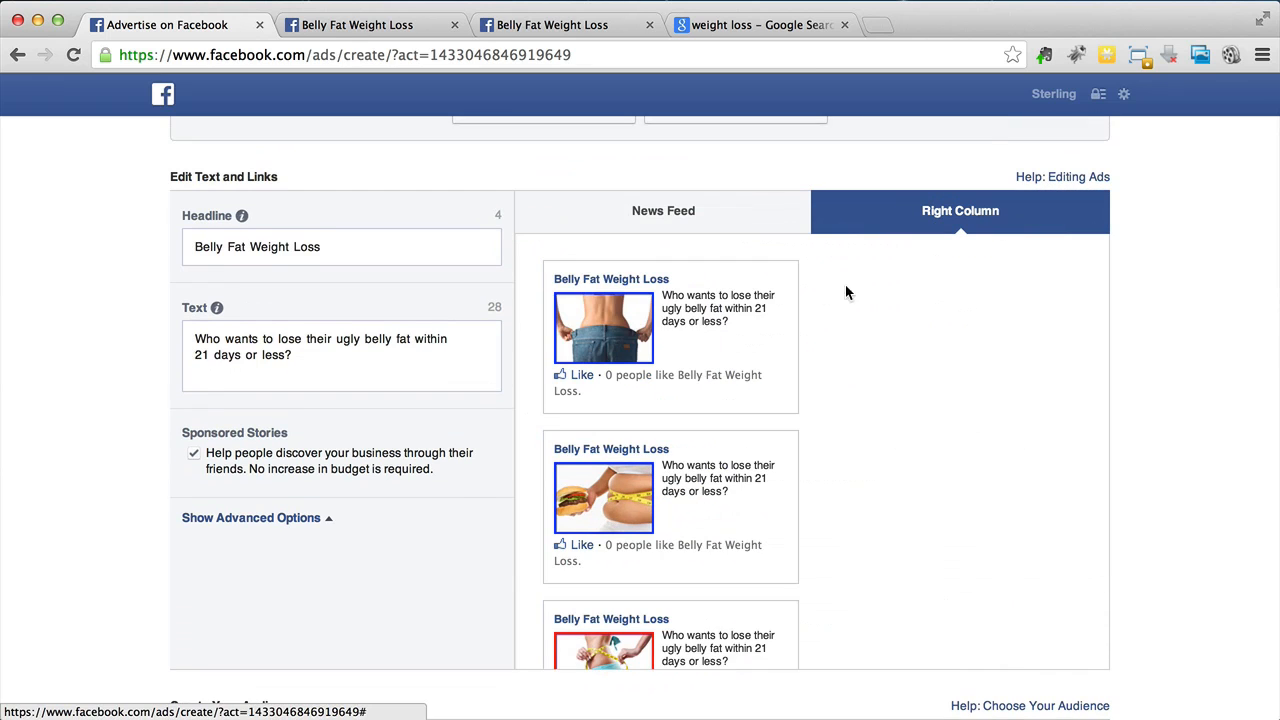
{"action": "scroll", "coordinate": [786, 303], "scroll_direction": "down", "scroll_amount": 5}
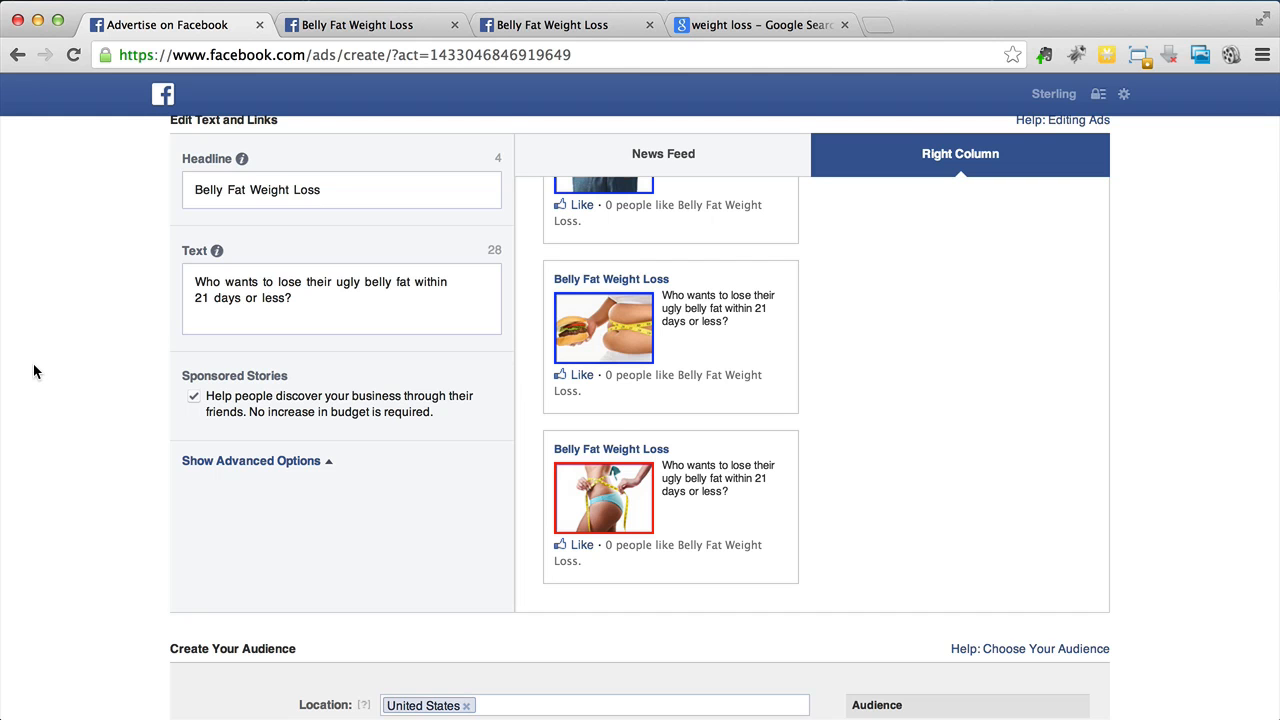
- Scroll through the Create Your Audience targeting options to examine them
{"action": "scroll", "coordinate": [33, 372], "scroll_direction": "down", "scroll_amount": 5}
{"action": "scroll", "coordinate": [33, 372], "scroll_direction": "down", "scroll_amount": 4}
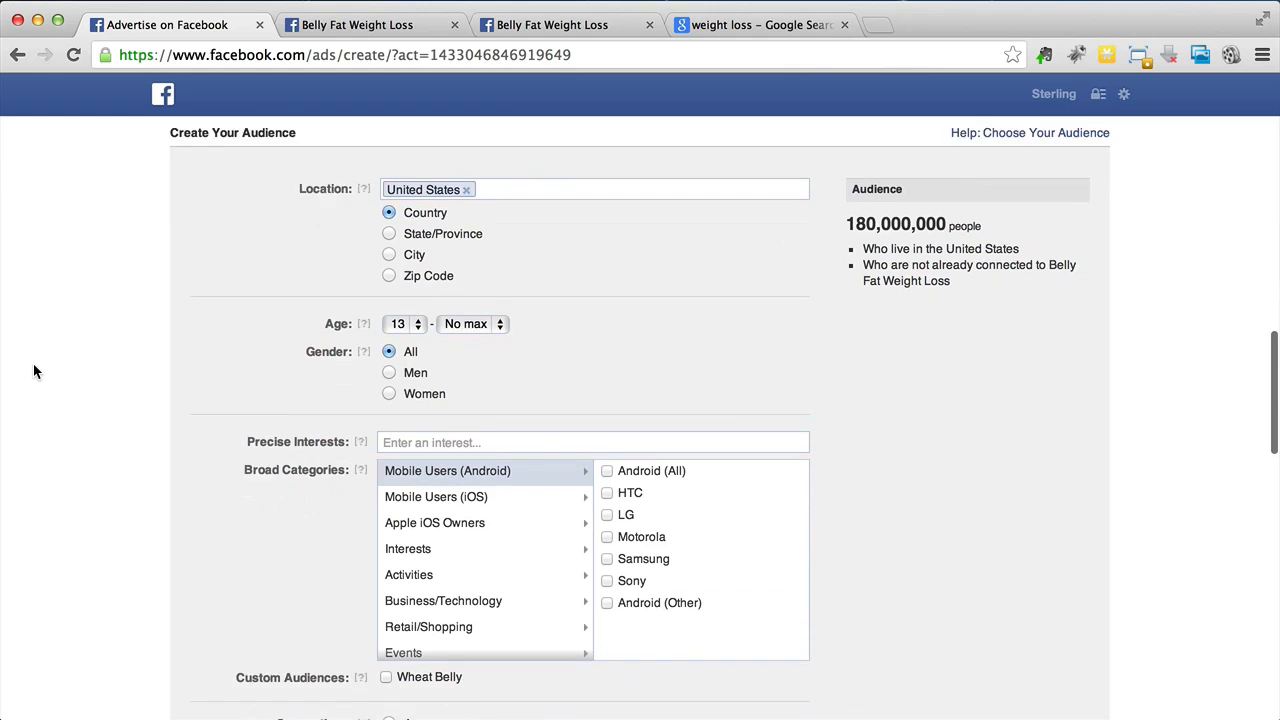
{"action": "scroll", "coordinate": [33, 372], "scroll_direction": "down", "scroll_amount": 2}
{"action": "scroll", "coordinate": [33, 372], "scroll_direction": "up", "scroll_amount": 12}
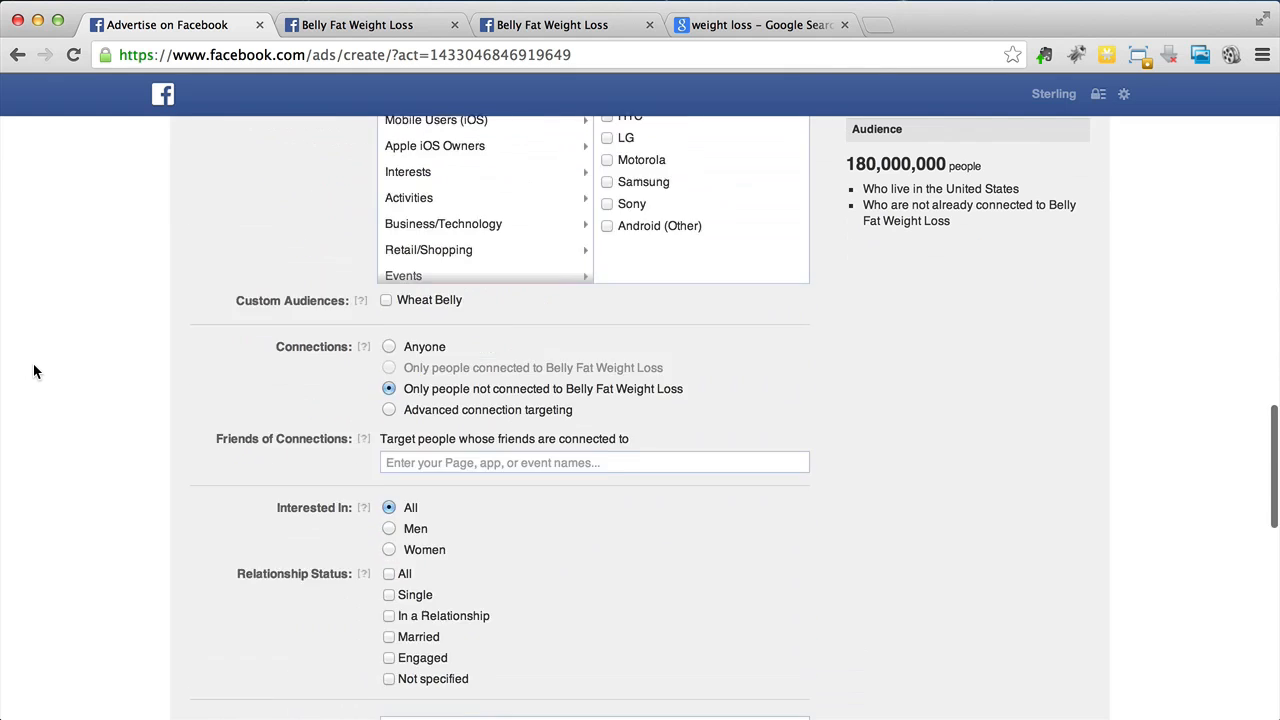
{"action": "scroll", "coordinate": [33, 372], "scroll_direction": "down", "scroll_amount": 5}
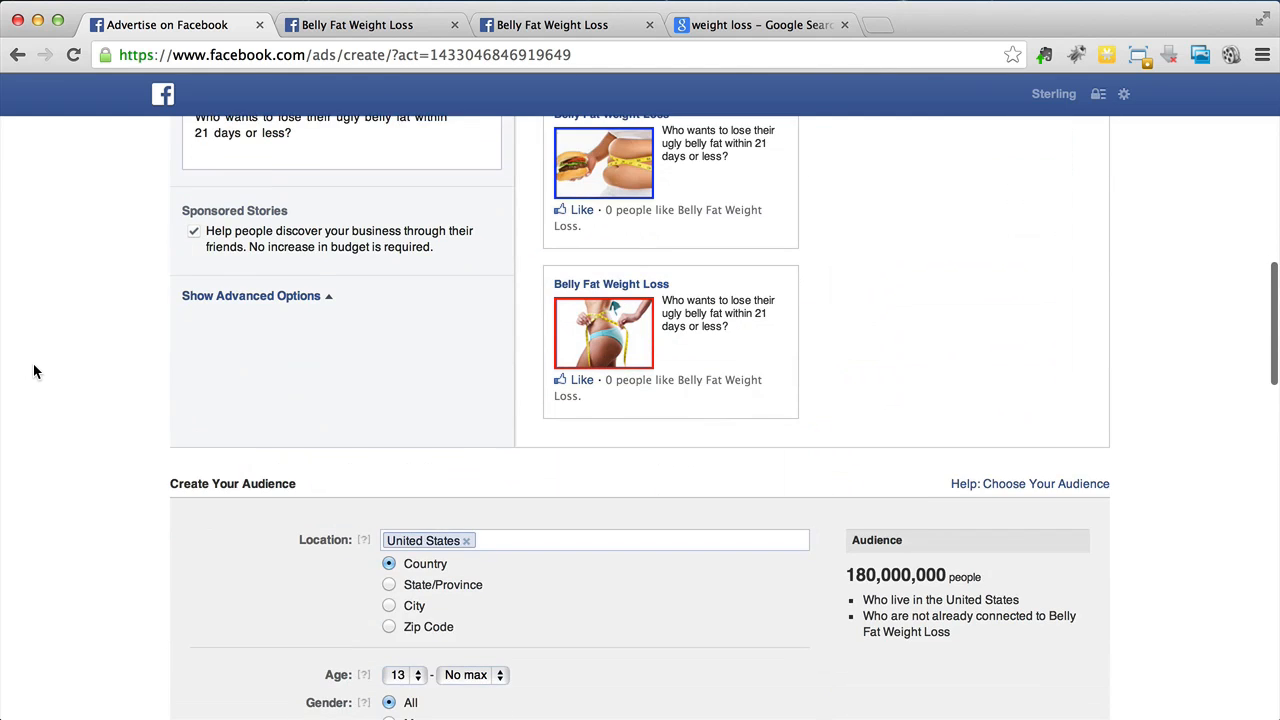
{"action": "left_click", "coordinate": [1183, 0]}
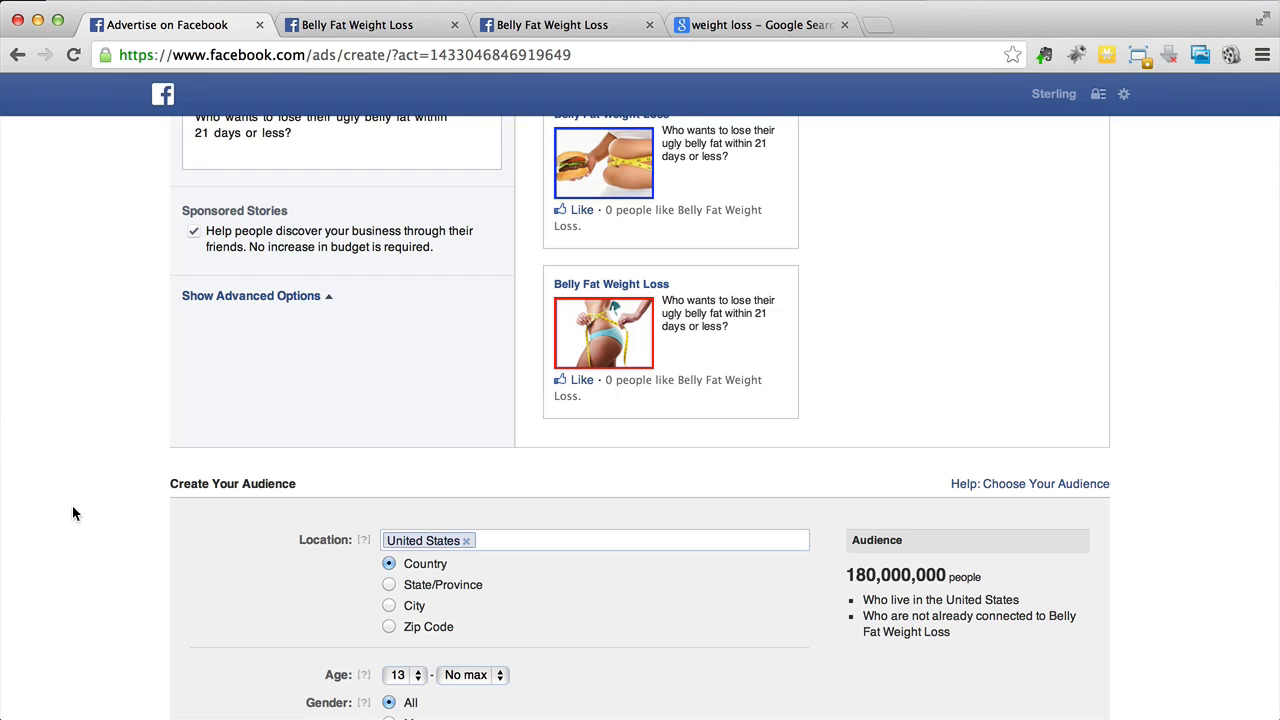
{"action": "scroll", "coordinate": [72, 507], "scroll_direction": "down", "scroll_amount": 3}
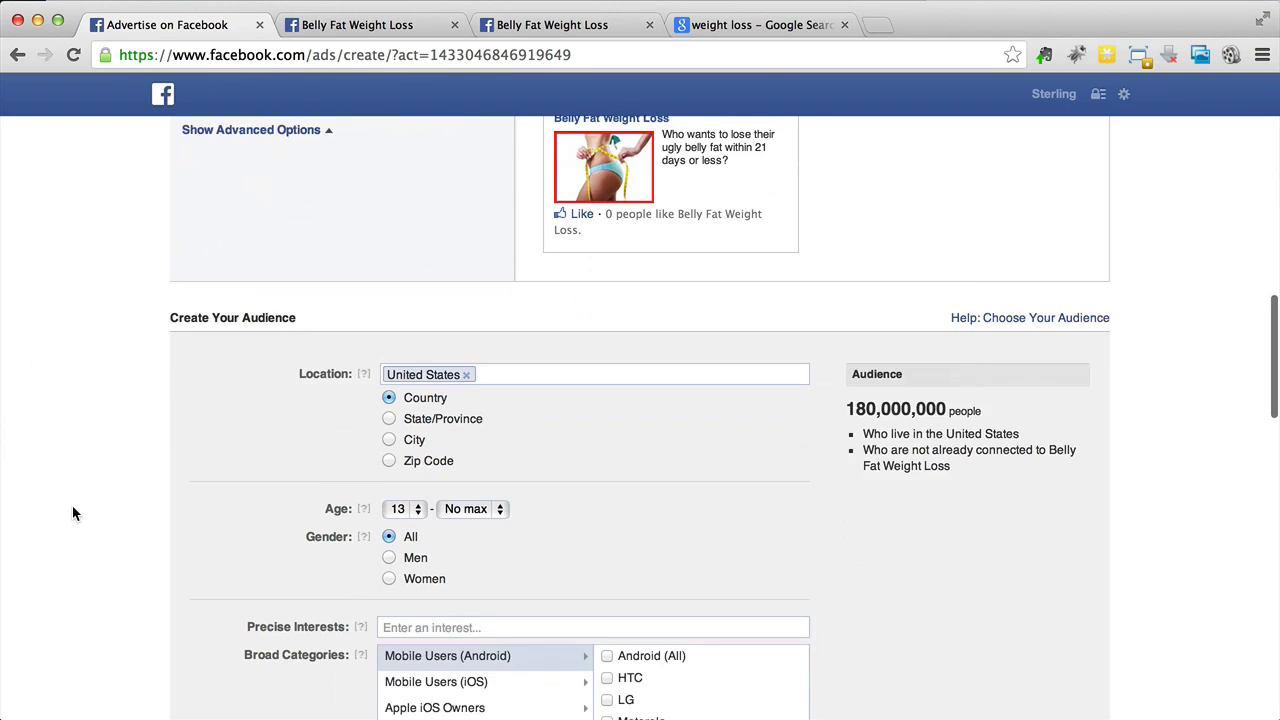
{"action": "scroll", "coordinate": [72, 507], "scroll_direction": "down", "scroll_amount": 5}
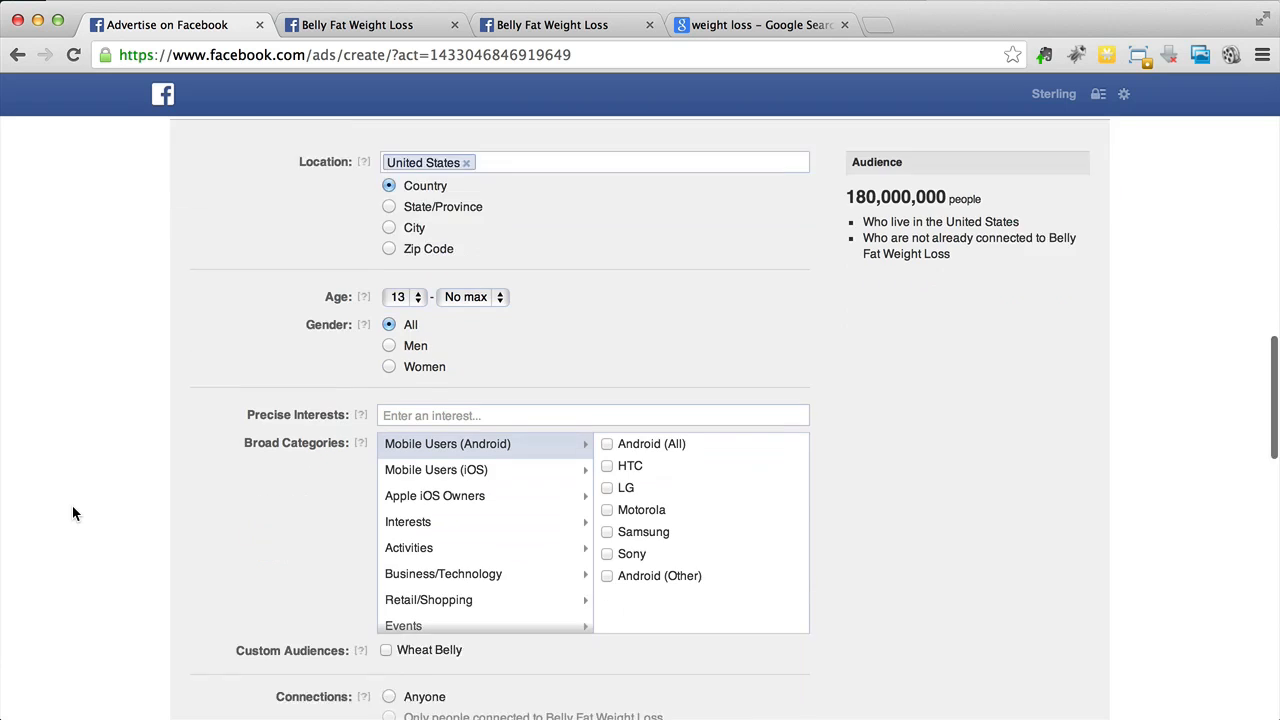
{"action": "scroll", "coordinate": [72, 507], "scroll_direction": "up", "scroll_amount": 3}
{"action": "scroll", "coordinate": [72, 513], "scroll_direction": "up", "scroll_amount": 1}
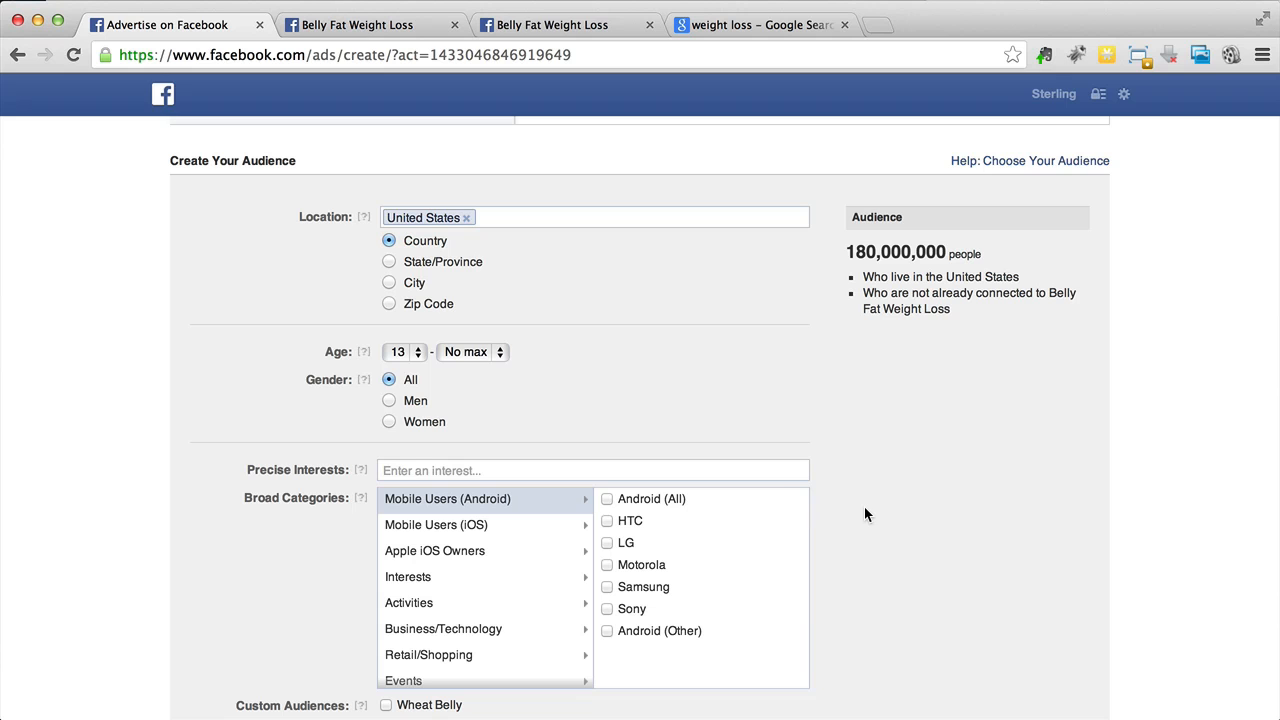
{"action": "scroll", "coordinate": [866, 514], "scroll_direction": "down", "scroll_amount": 1}
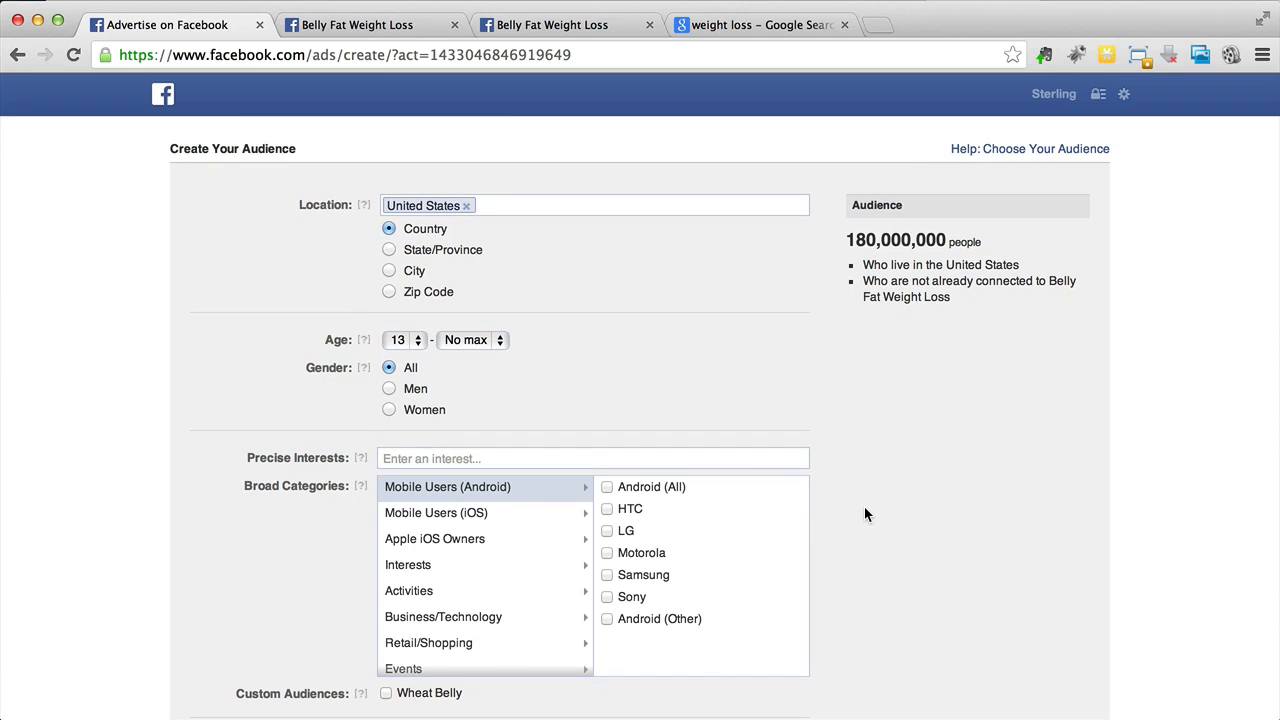
{"action": "scroll", "coordinate": [866, 514], "scroll_direction": "down", "scroll_amount": 1}
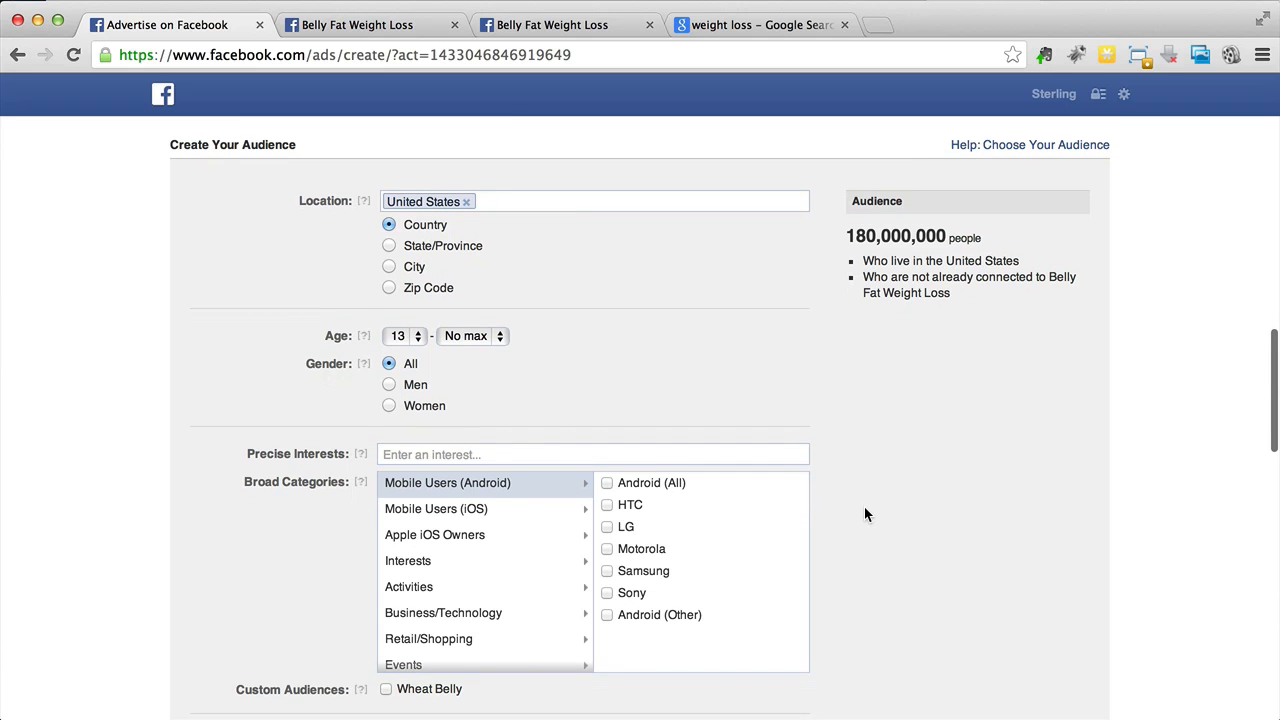
{"action": "scroll", "coordinate": [864, 514], "scroll_direction": "down", "scroll_amount": 5}
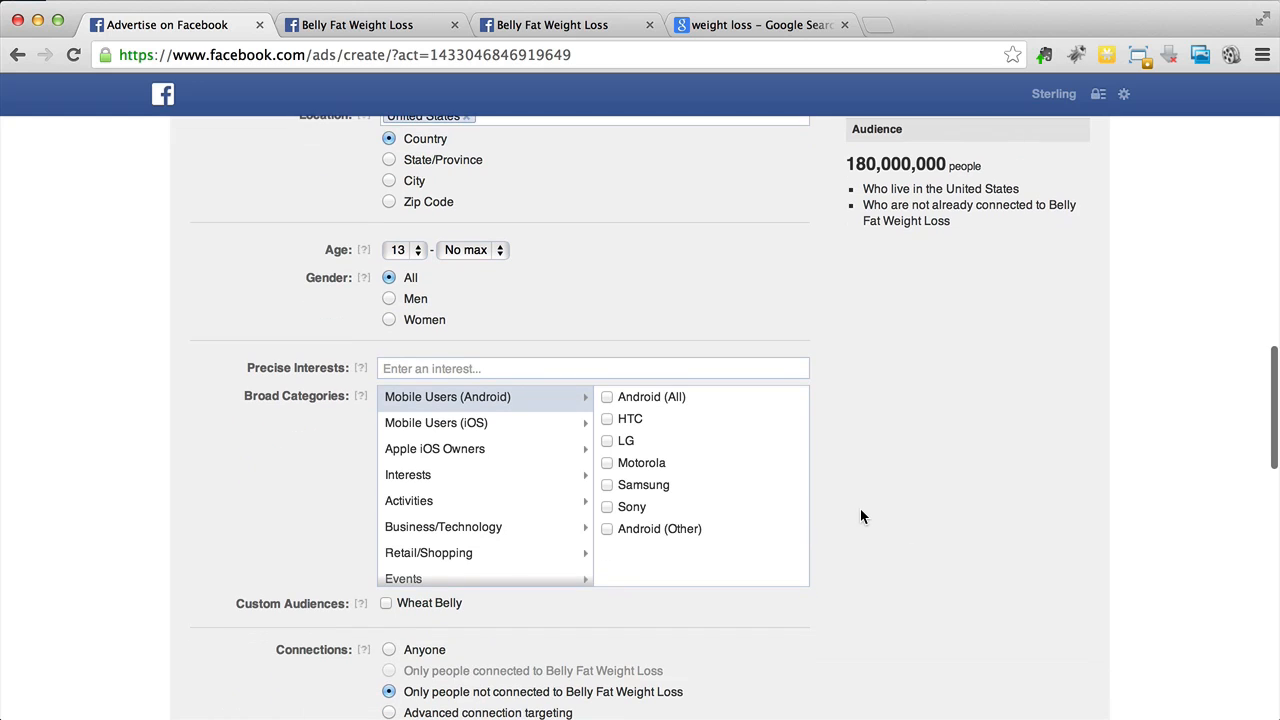
- Select the Wheat Belly custom audience for targeting
{"action": "left_click", "coordinate": [386, 604]}
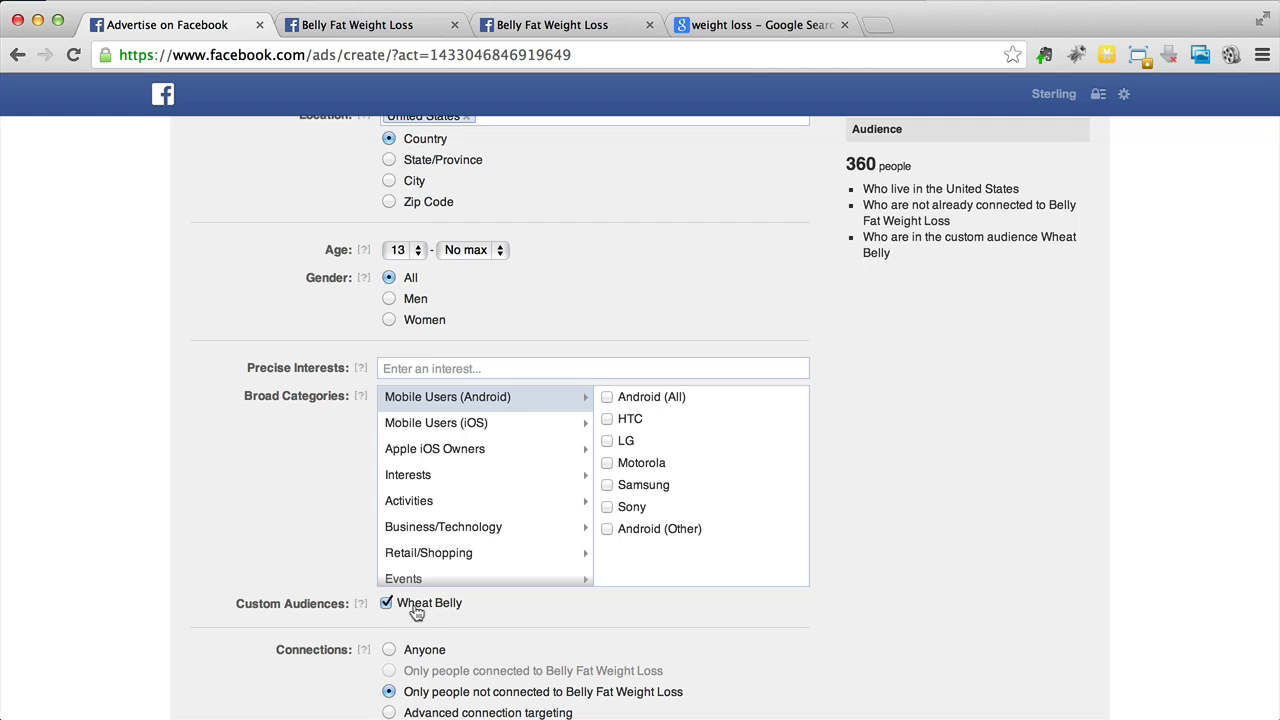
{"action": "scroll", "coordinate": [863, 459], "scroll_direction": "up", "scroll_amount": 2}
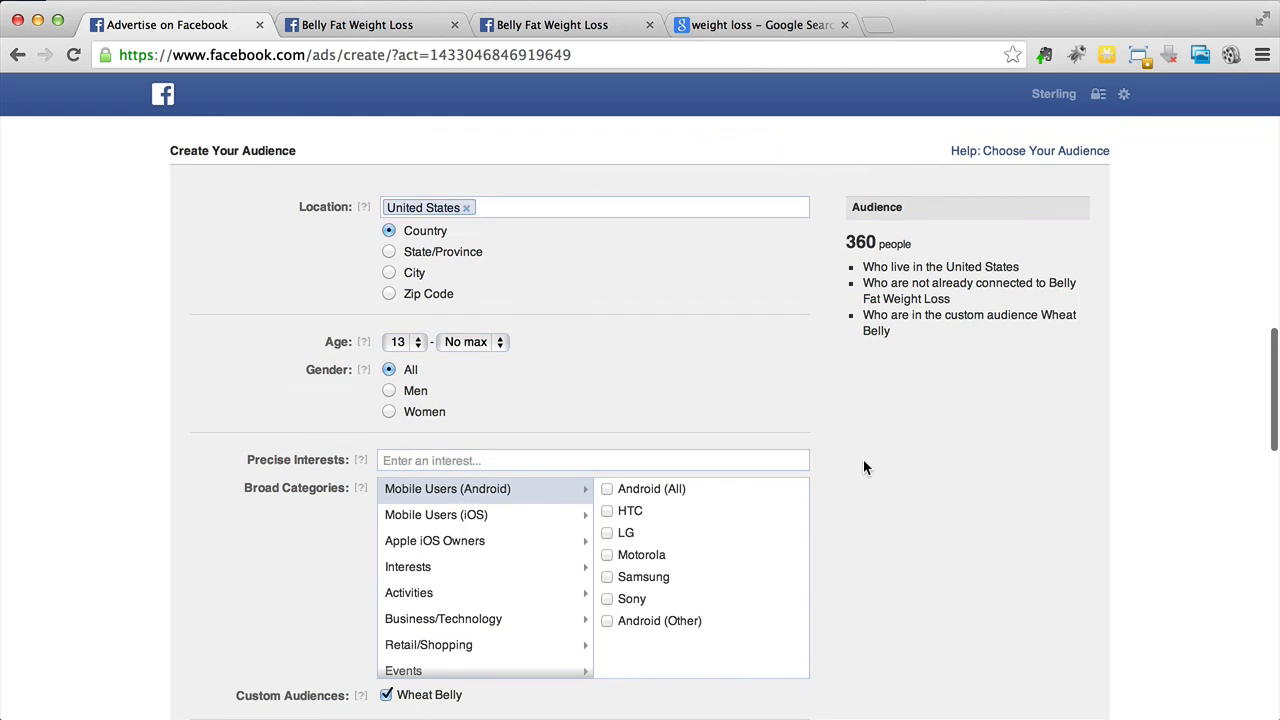
{"action": "scroll", "coordinate": [863, 459], "scroll_direction": "down", "scroll_amount": 1}
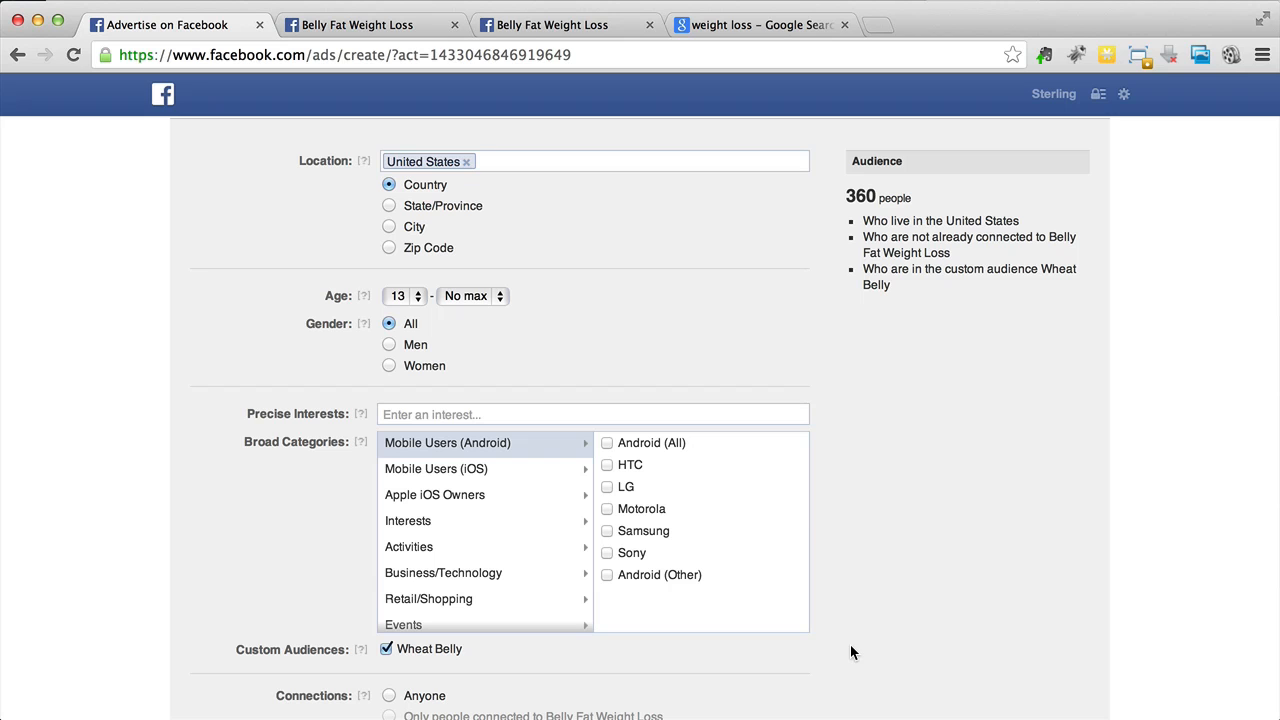
- Set the audience age range from 20 to 50
{"action": "left_click", "coordinate": [404, 304]}
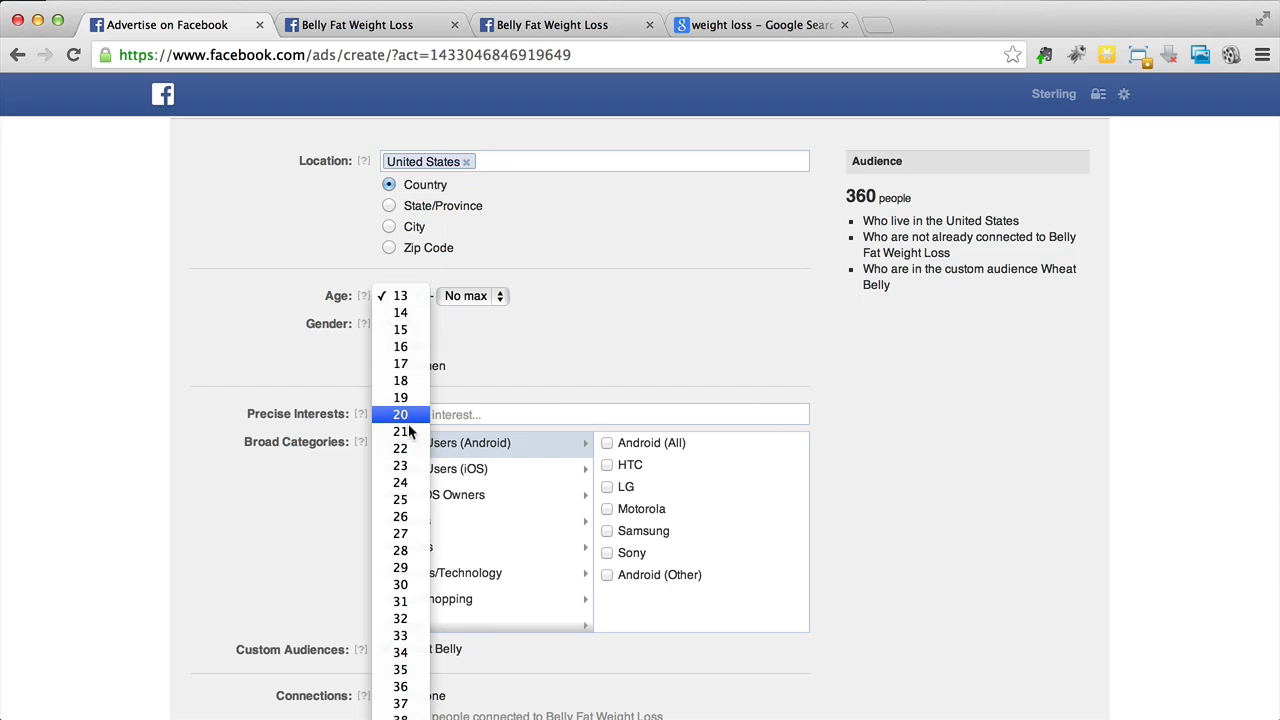
{"action": "left_click", "coordinate": [406, 416]}
{"action": "left_click", "coordinate": [464, 300]}
{"action": "left_click", "coordinate": [462, 40]}
{"action": "left_click", "coordinate": [634, 239]}
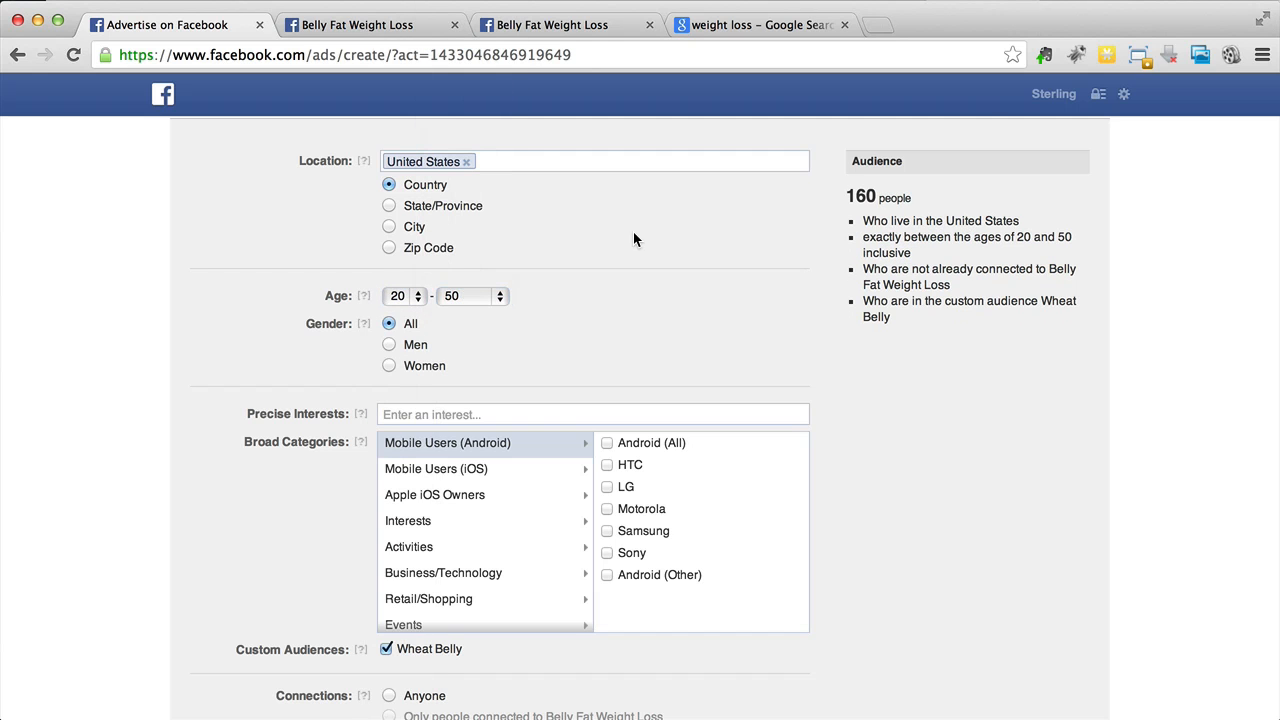
- Change the maximum audience age to No max
{"action": "scroll", "coordinate": [633, 239], "scroll_direction": "up", "scroll_amount": 1}
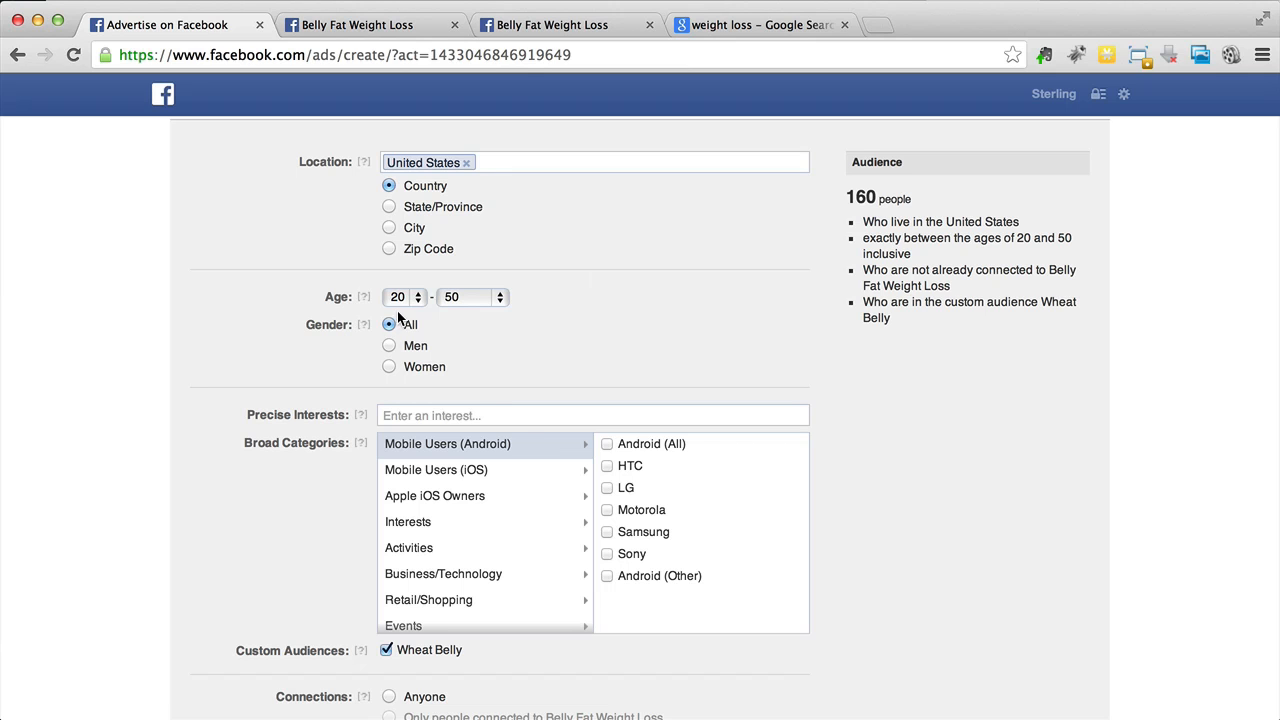
{"action": "left_click", "coordinate": [458, 297]}
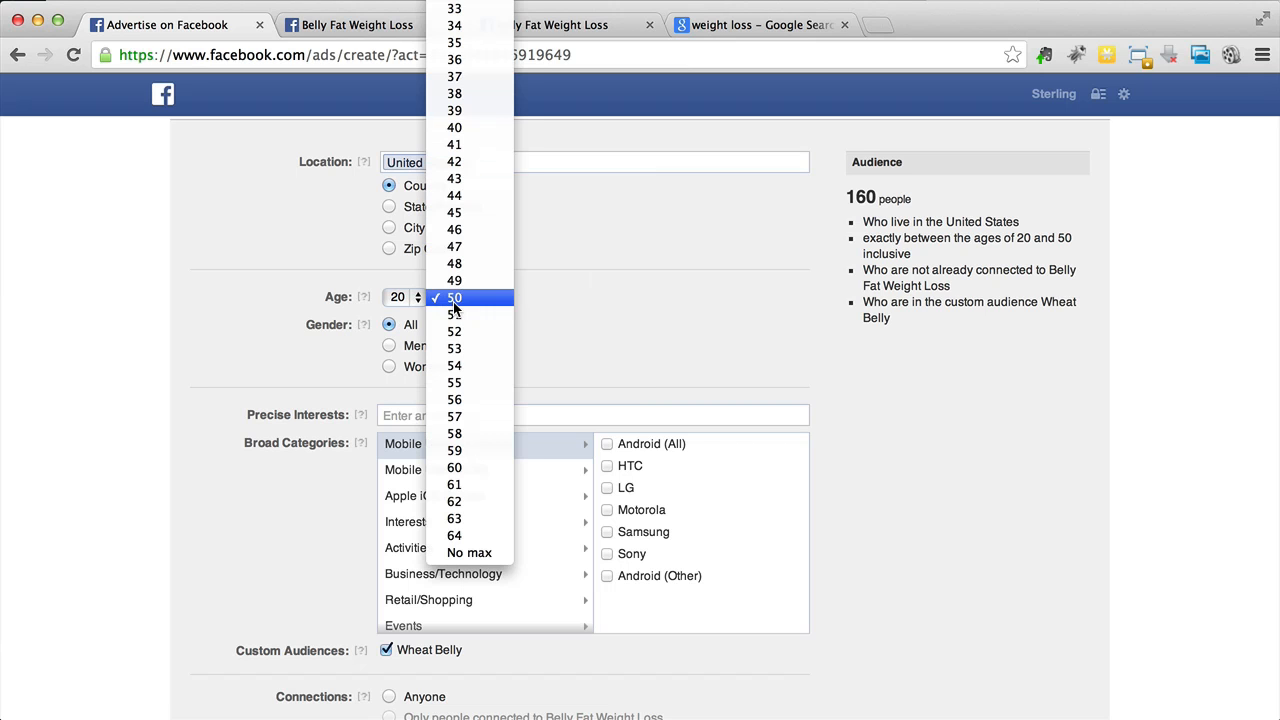
{"action": "left_click", "coordinate": [489, 552]}
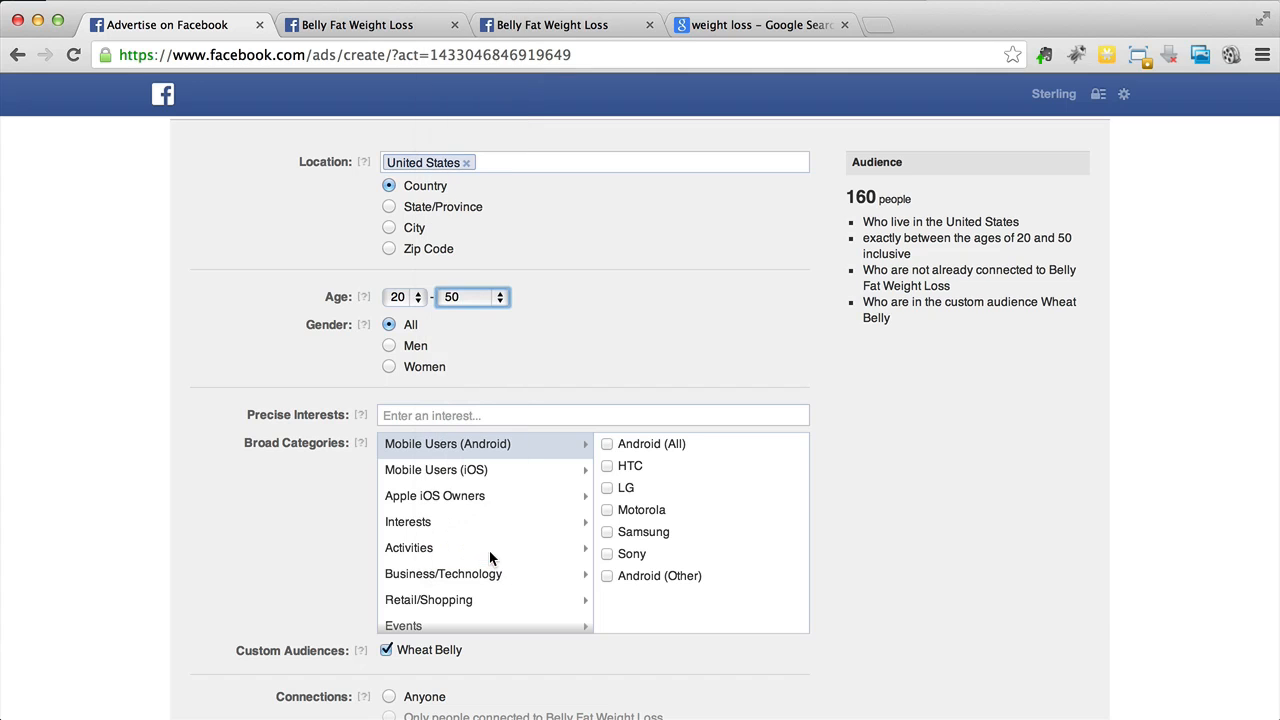
{"action": "left_click", "coordinate": [588, 345]}
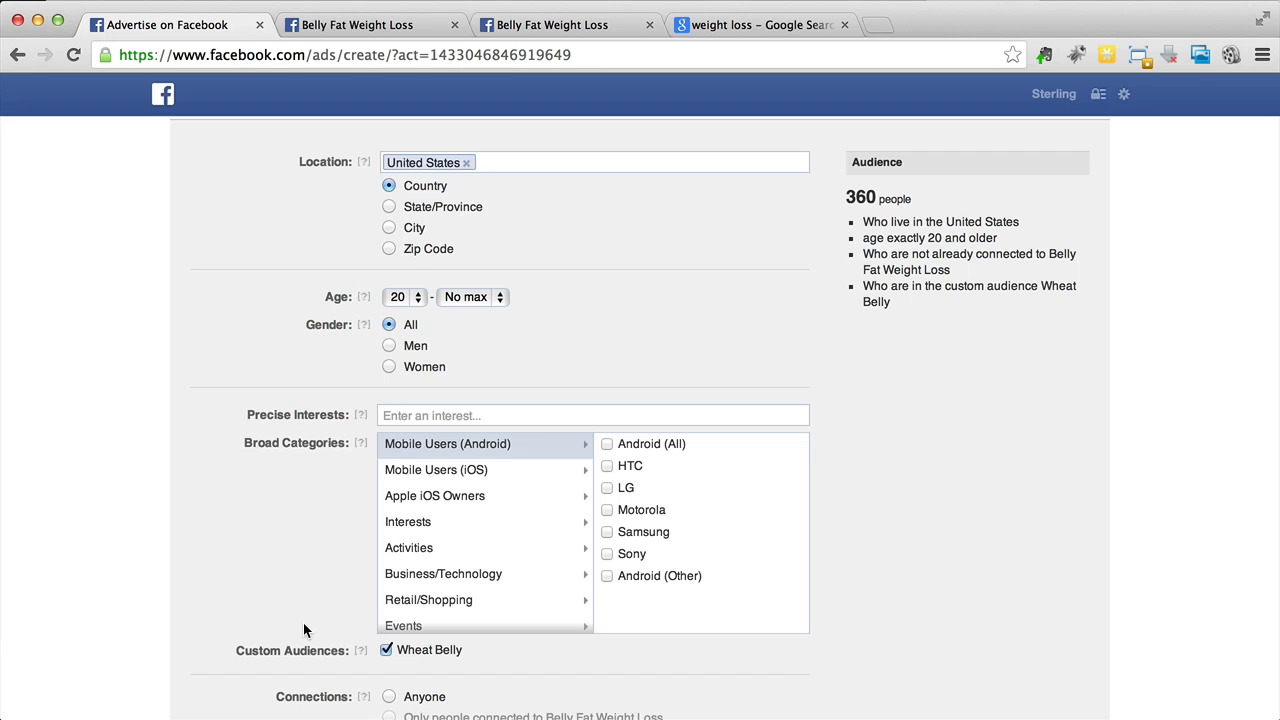
- Add United Kingdom, Australia and New Zealand to the target locations alongside United States
{"action": "left_click", "coordinate": [701, 161]}
{"action": "type", "text": "united"}
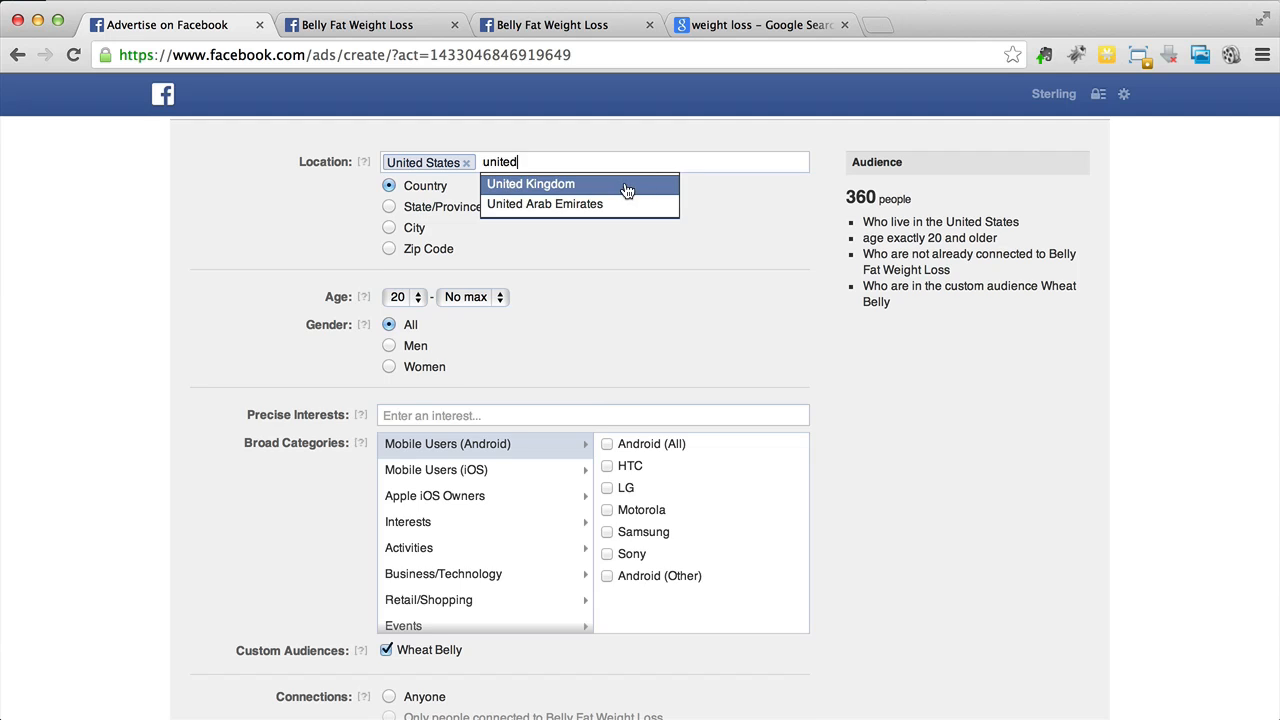
{"action": "left_click", "coordinate": [551, 187]}
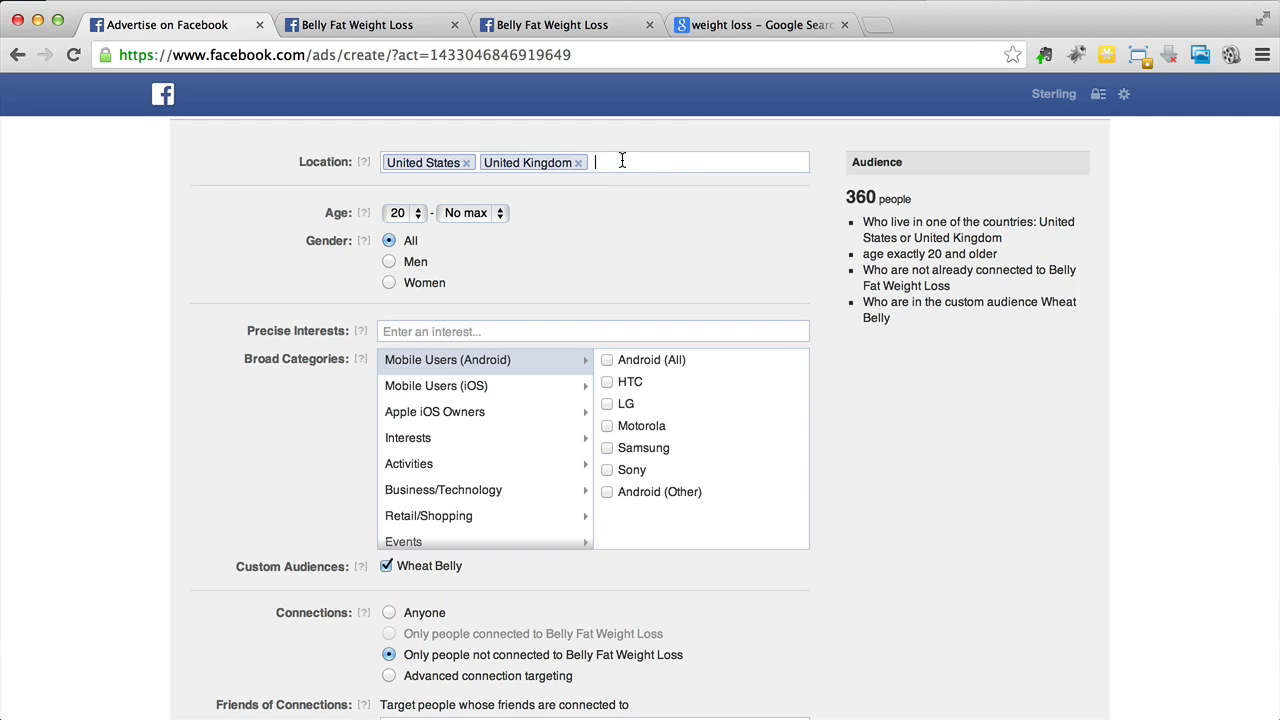
{"action": "type", "text": "aust"}
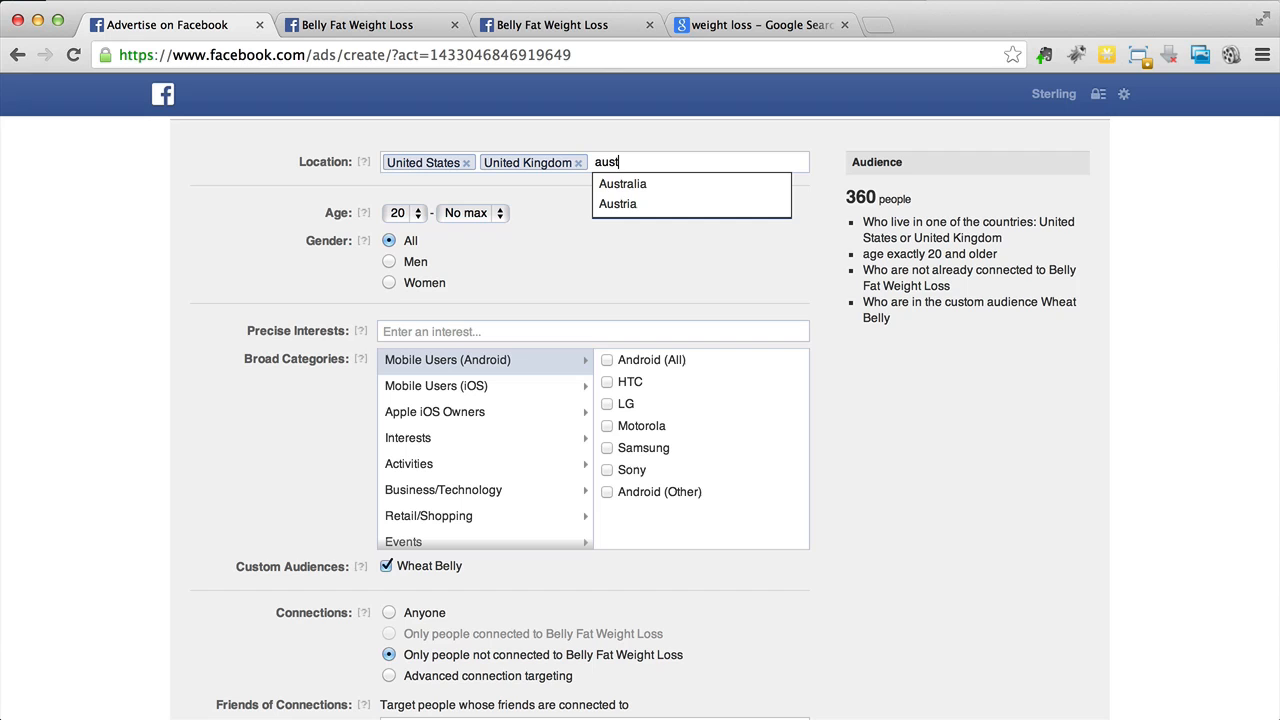
{"action": "left_click", "coordinate": [620, 185]}
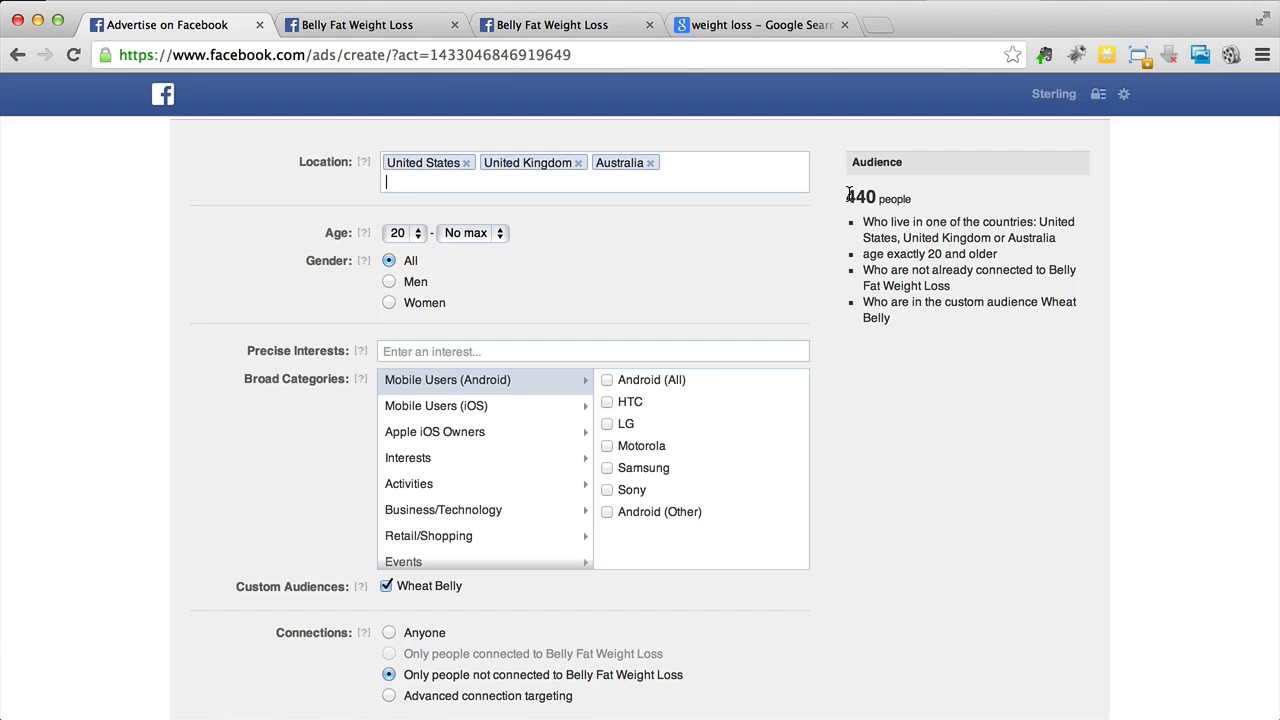
{"action": "type", "text": "new z"}
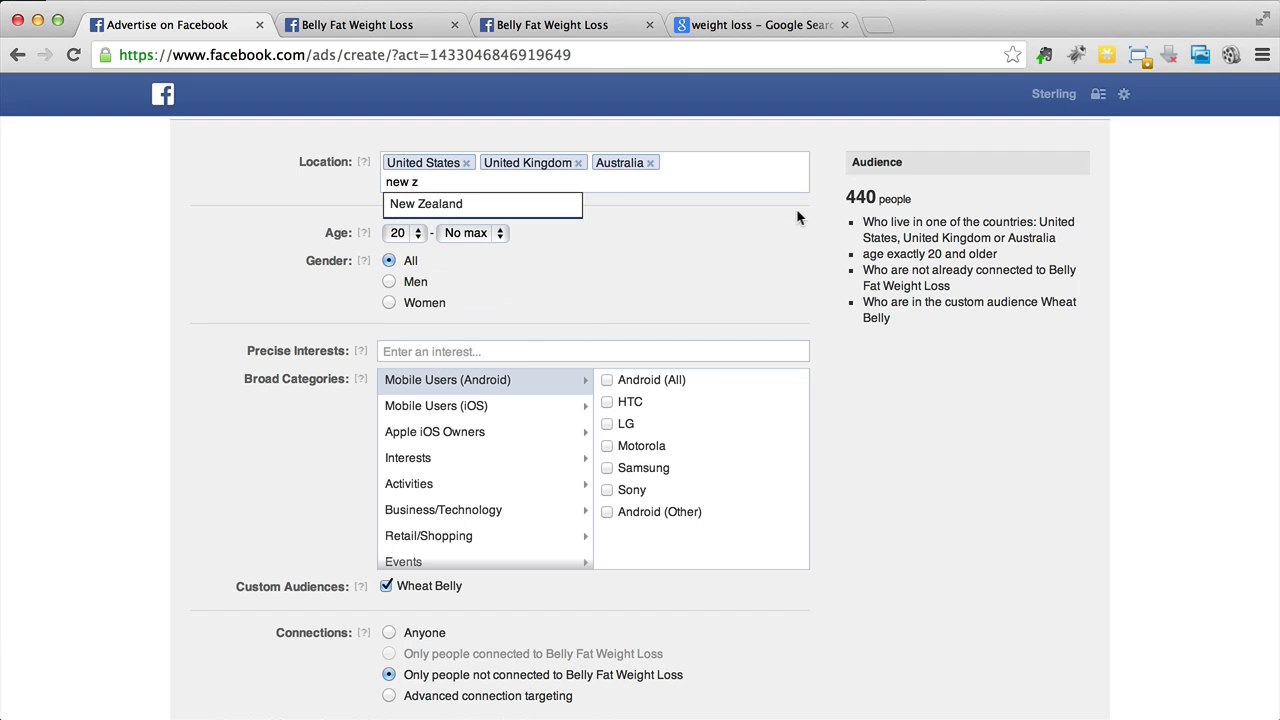
{"action": "left_click", "coordinate": [558, 210]}
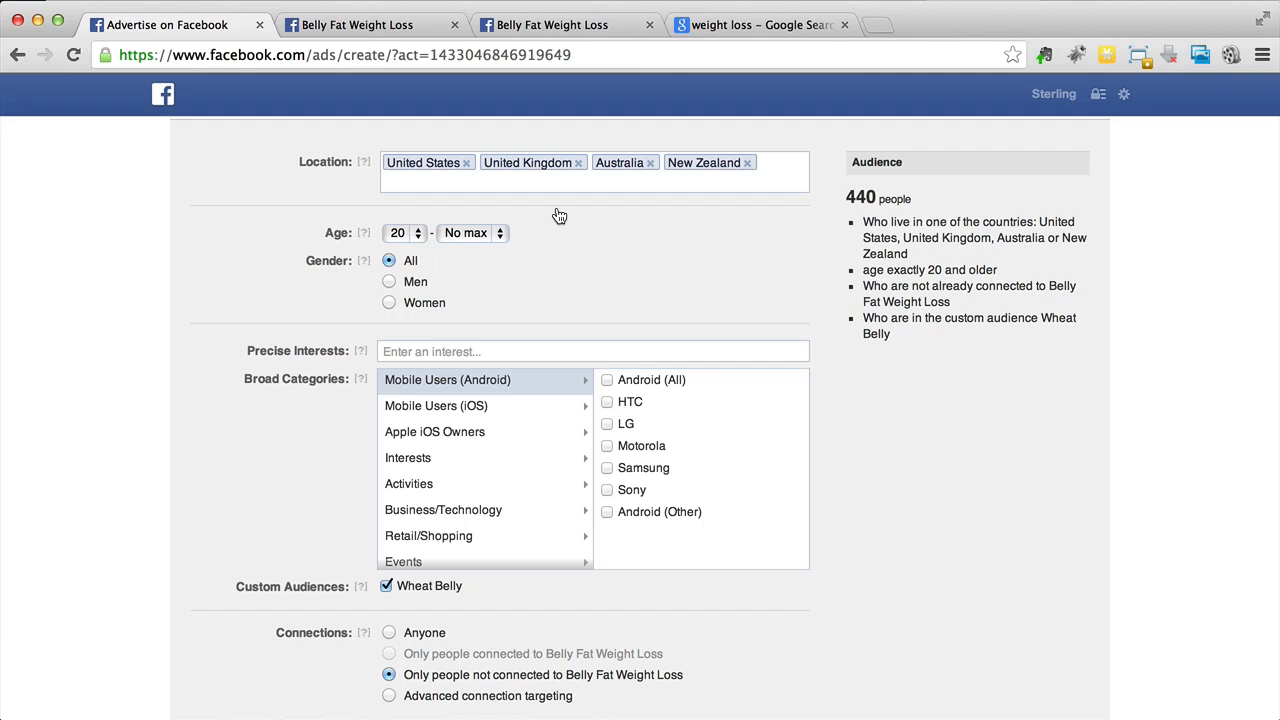
- Add Norway, Germany and France to the target locations
{"action": "type", "text": "nor"}
{"action": "left_click", "coordinate": [537, 207]}
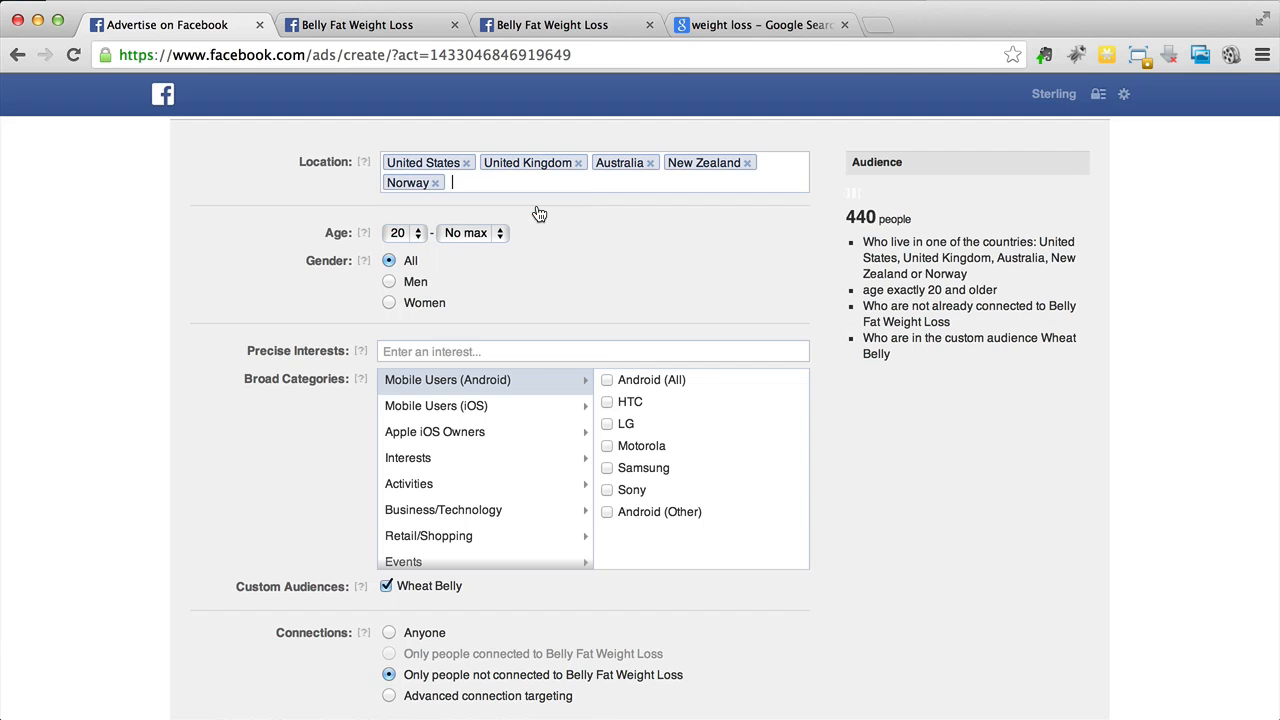
{"action": "type", "text": "germ"}
{"action": "left_click", "coordinate": [540, 212]}
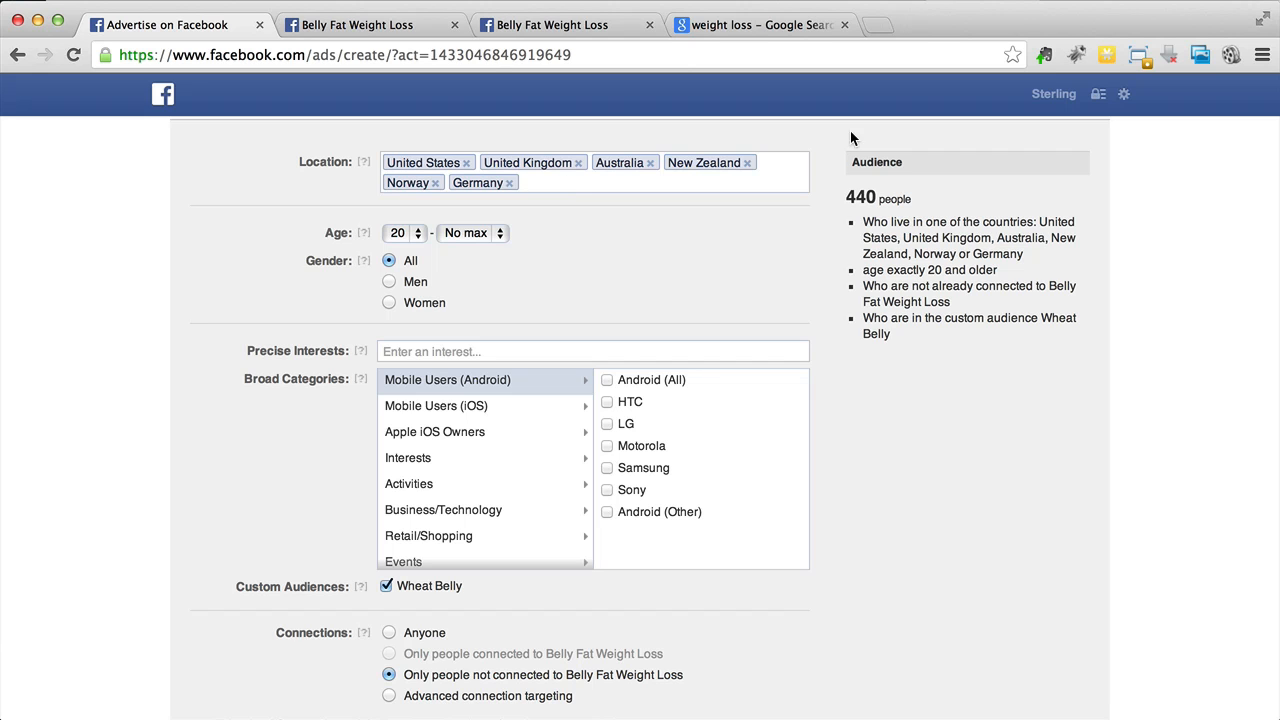
{"action": "type", "text": "fran"}
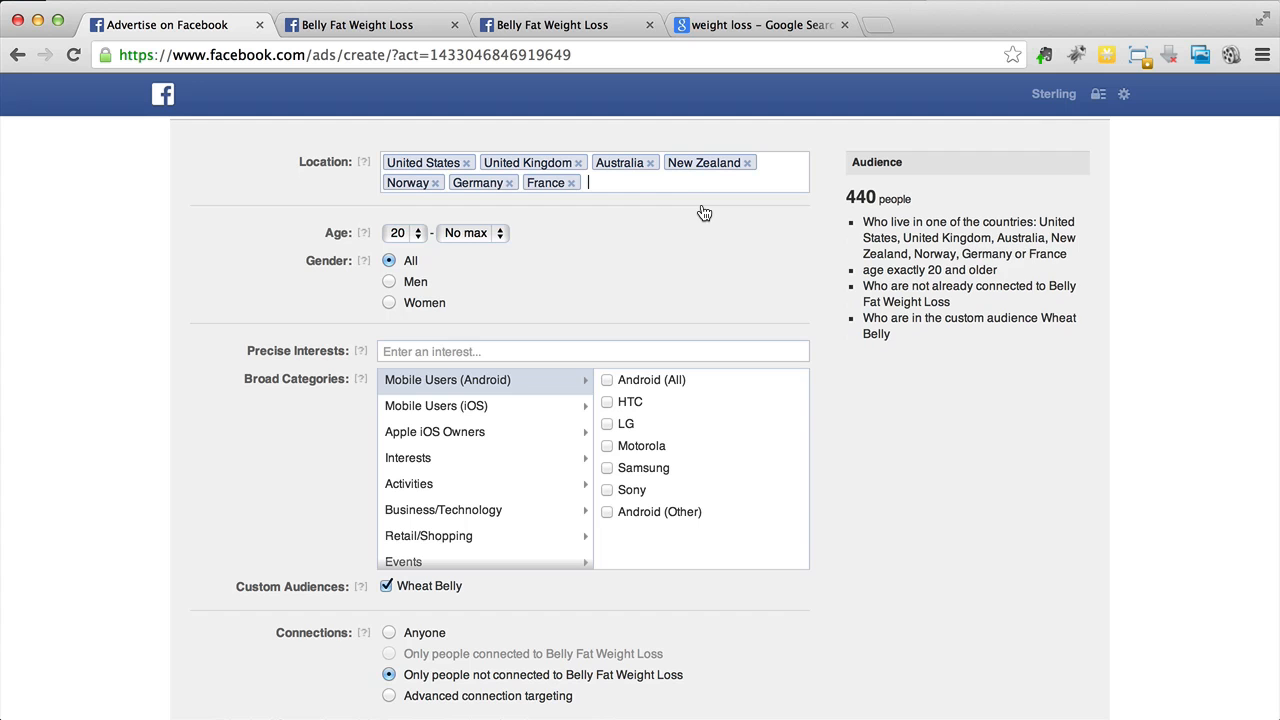
- Remove Norway, Germany and France from the target locations
{"action": "left_click", "coordinate": [435, 183]}
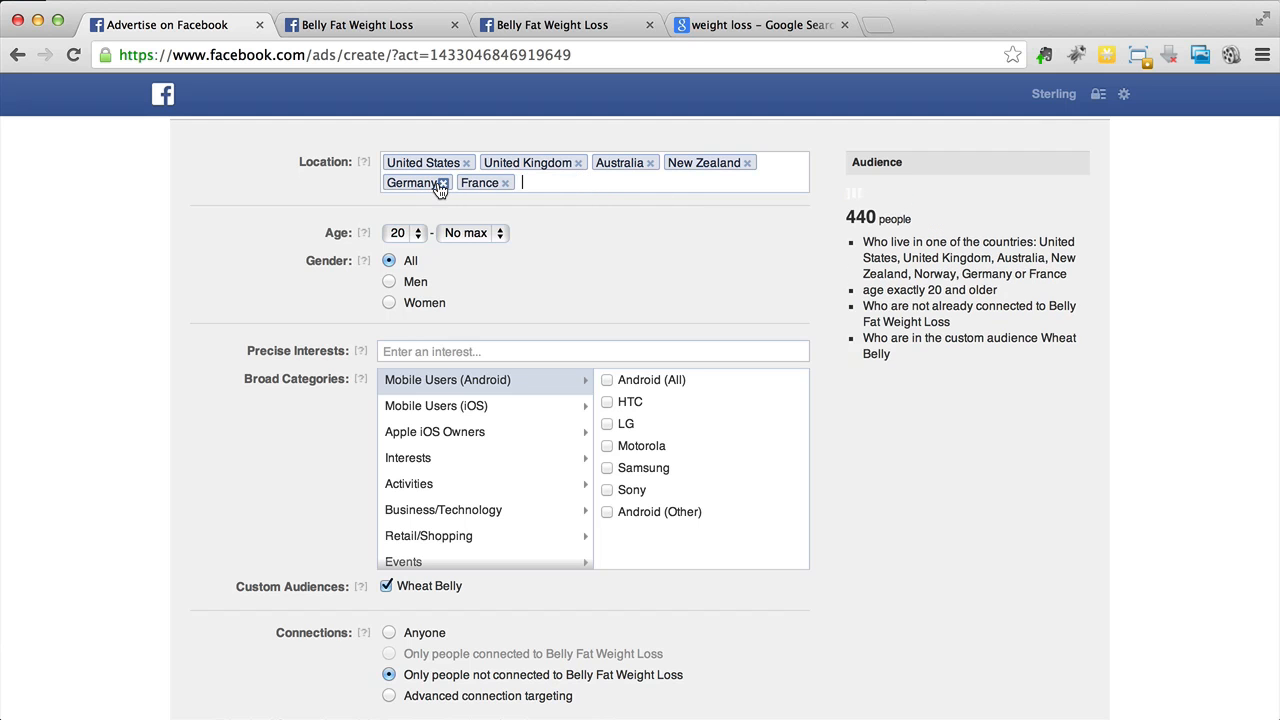
{"action": "left_click", "coordinate": [440, 183]}
{"action": "left_click", "coordinate": [431, 183]}
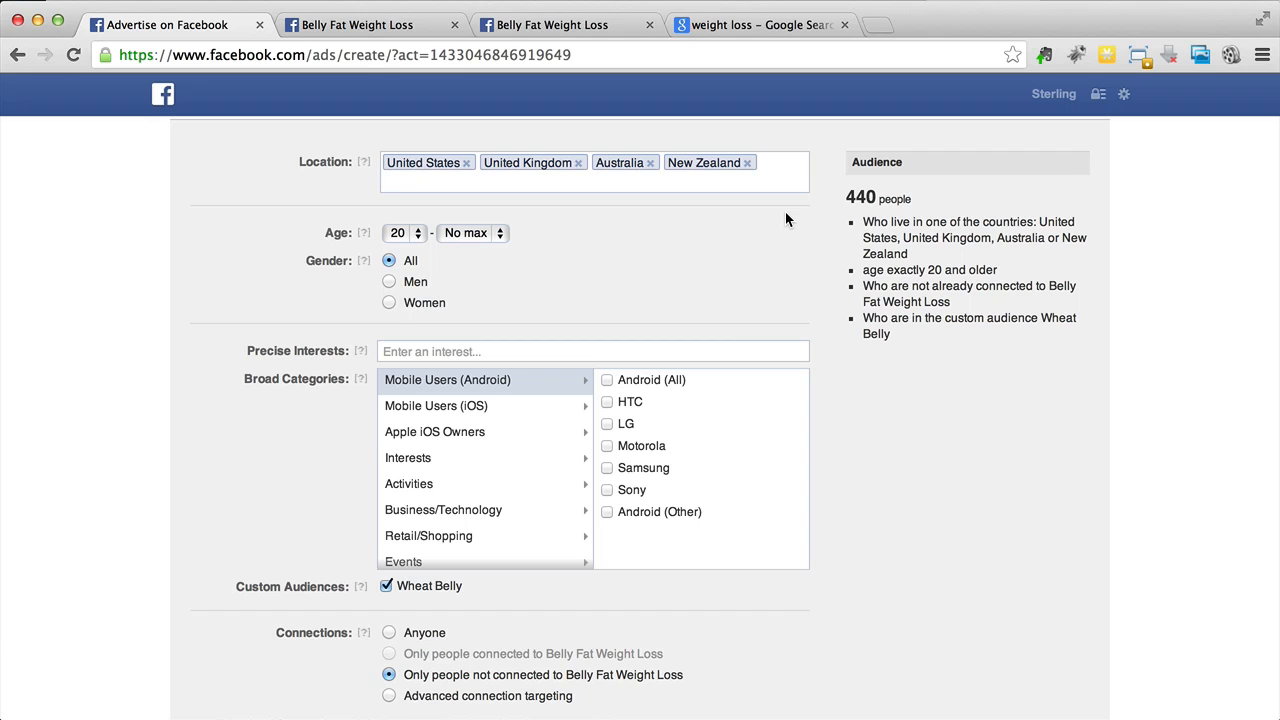
- Add Canada to the target locations
{"action": "type", "text": "can"}
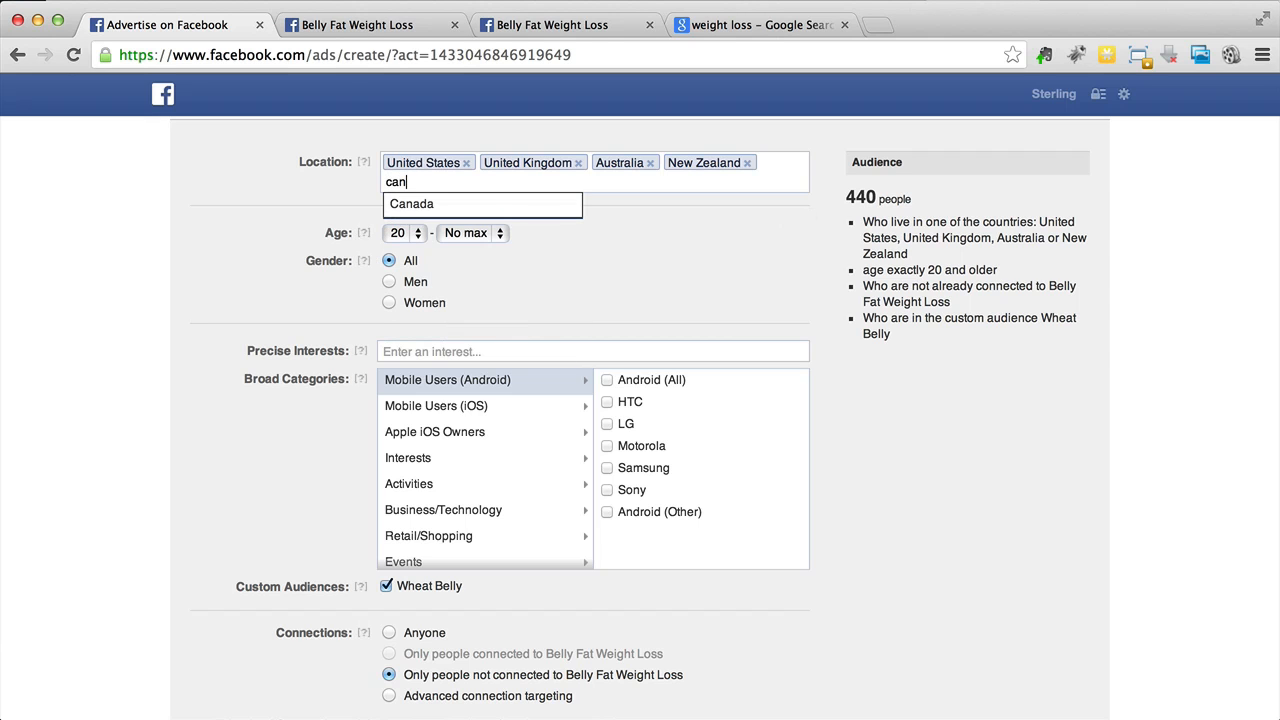
{"action": "left_click", "coordinate": [500, 207]}
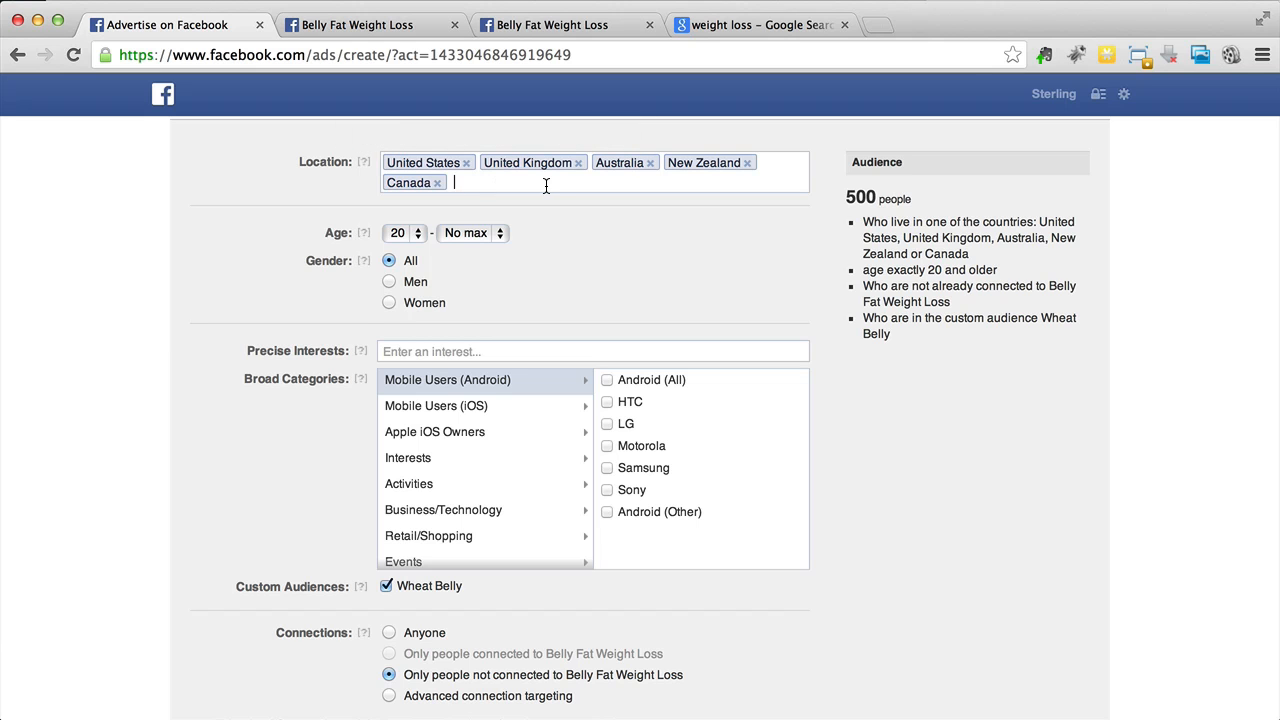
- Set the connections targeting to Anyone
{"action": "scroll", "coordinate": [681, 288], "scroll_direction": "down", "scroll_amount": 2}
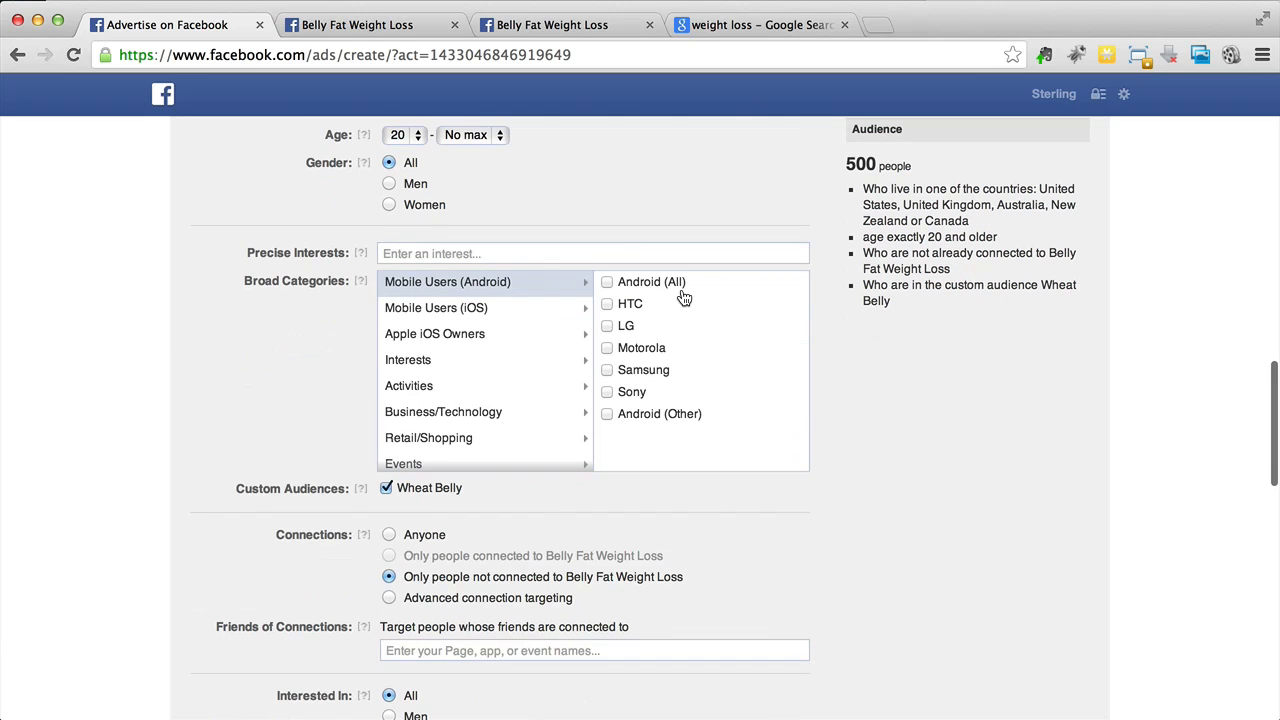
{"action": "scroll", "coordinate": [263, 395], "scroll_direction": "up", "scroll_amount": 4}
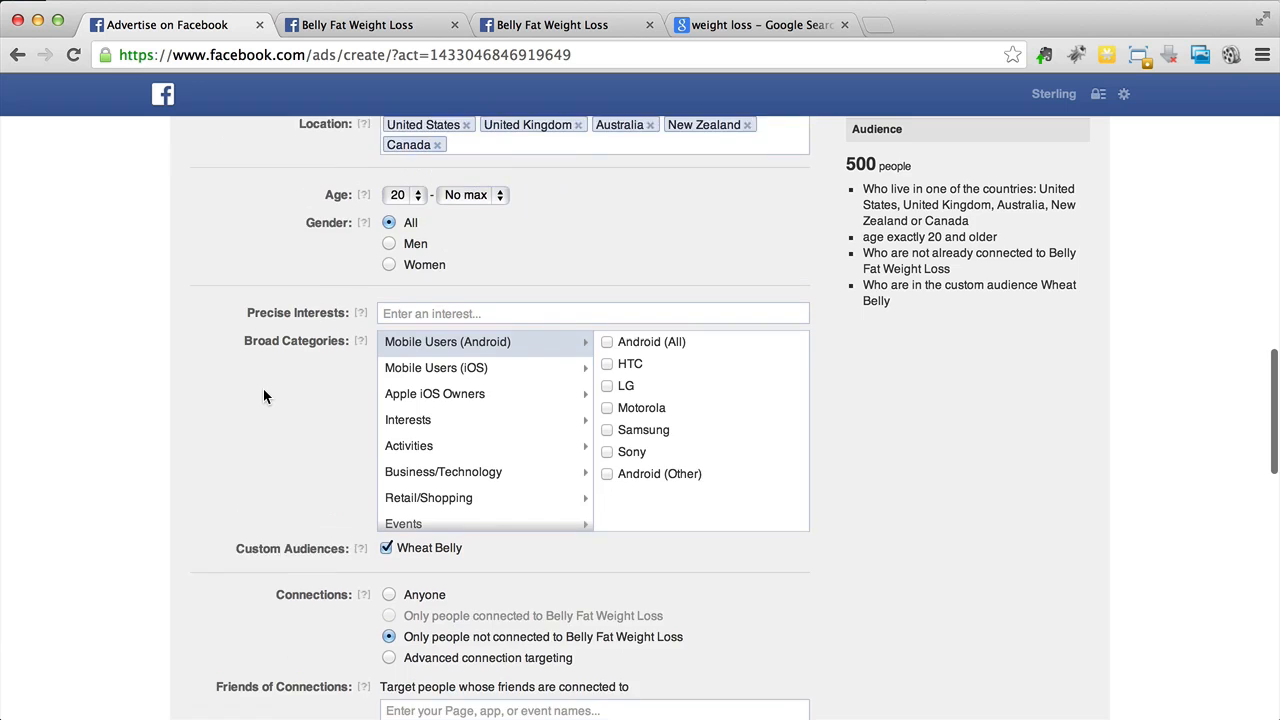
{"action": "scroll", "coordinate": [263, 395], "scroll_direction": "down", "scroll_amount": 5}
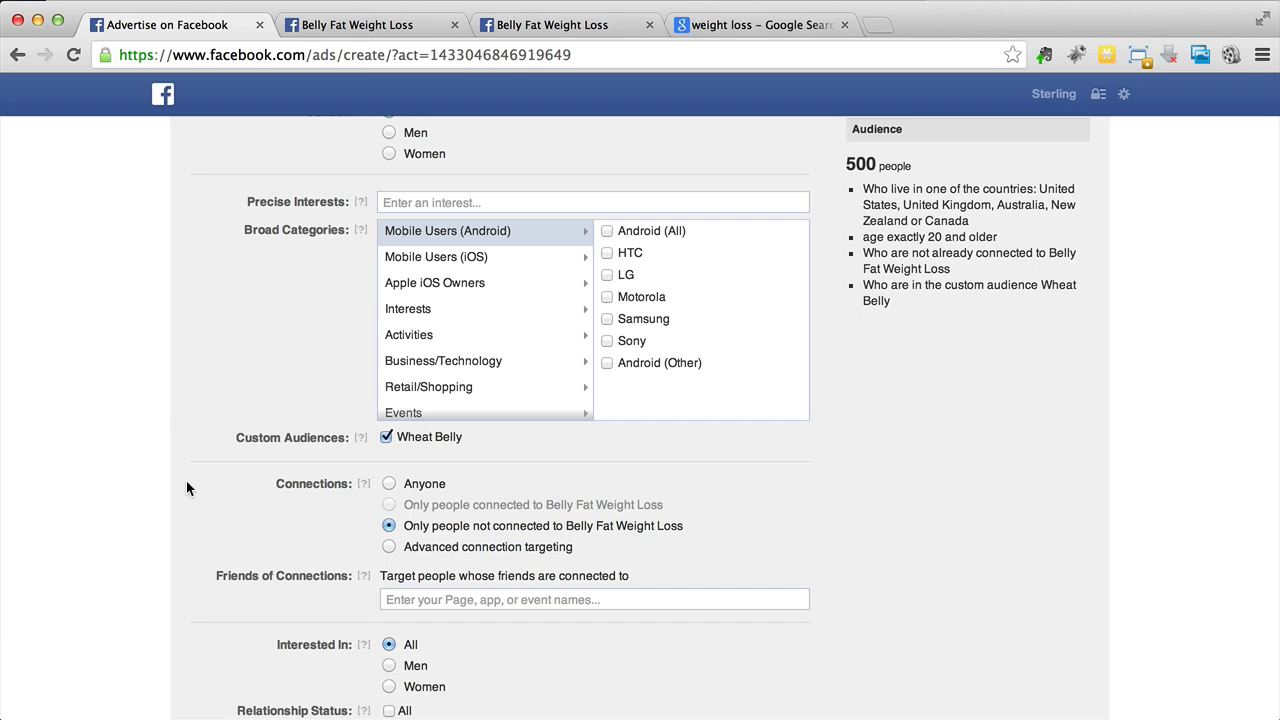
{"action": "scroll", "coordinate": [186, 488], "scroll_direction": "down", "scroll_amount": 3}
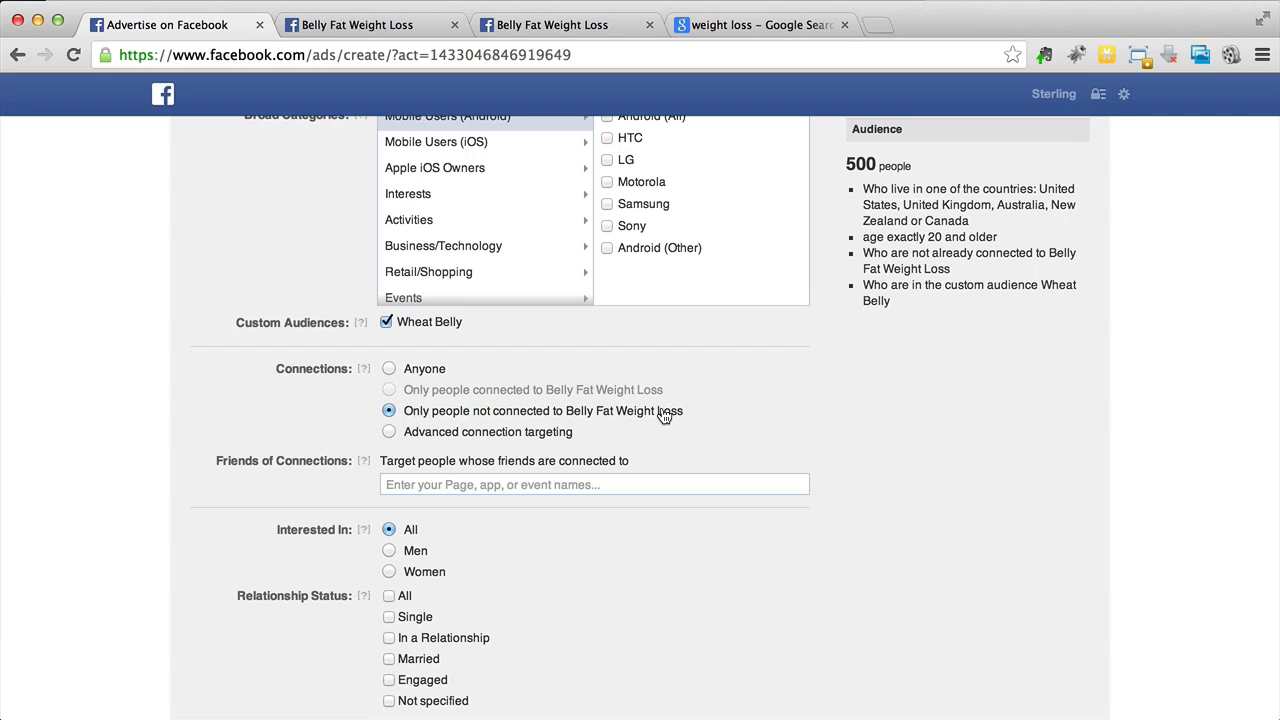
{"action": "left_click", "coordinate": [390, 369]}
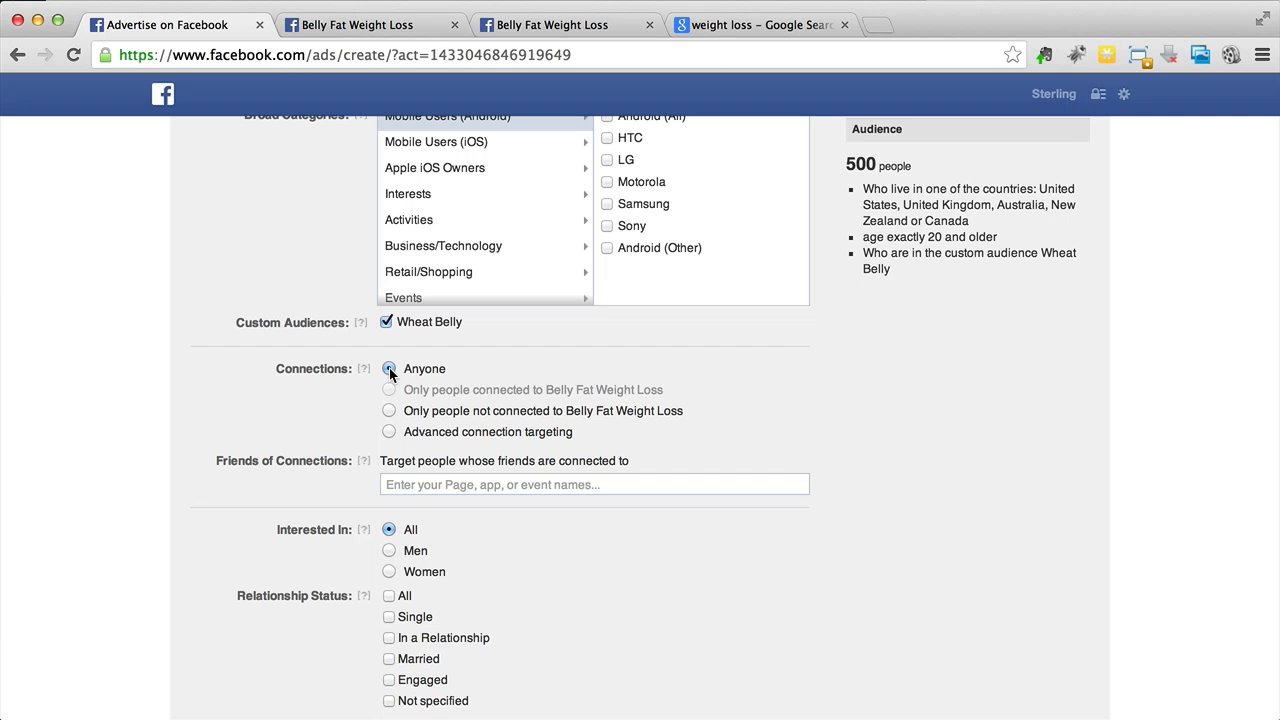
- Add English (US) as a targeted language
{"action": "scroll", "coordinate": [189, 386], "scroll_direction": "down", "scroll_amount": 3}
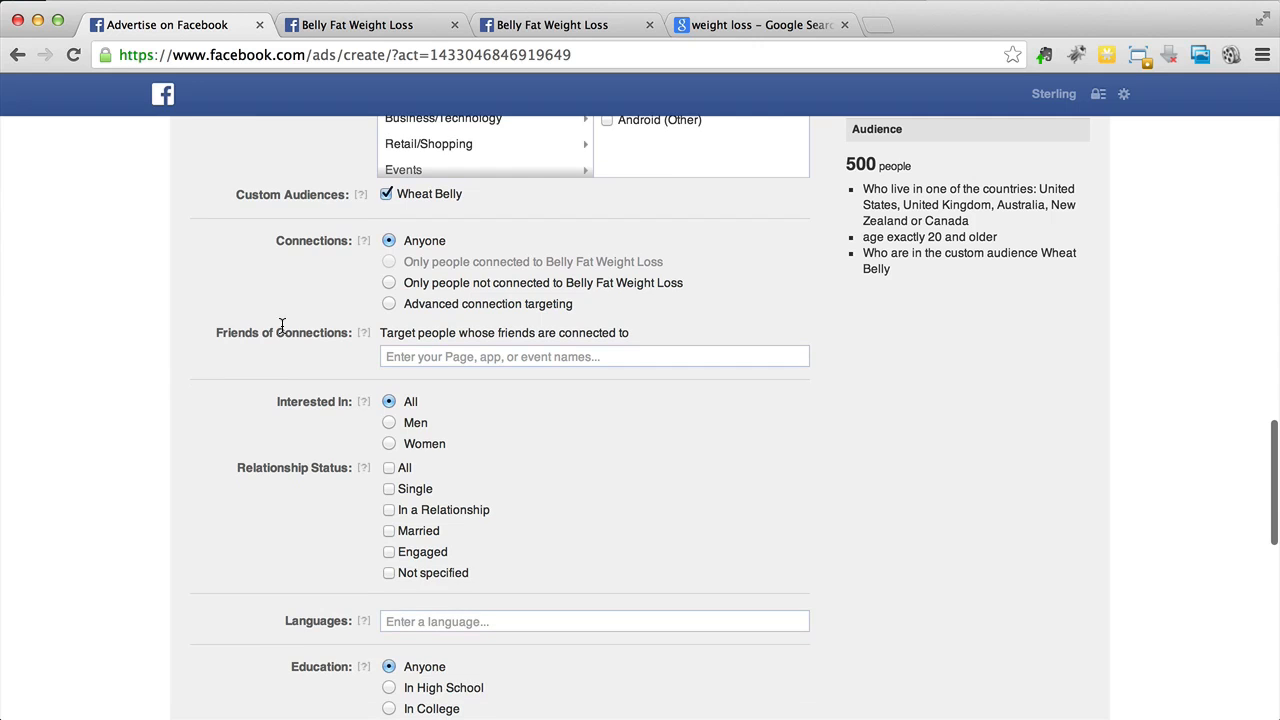
{"action": "scroll", "coordinate": [174, 390], "scroll_direction": "down", "scroll_amount": 2}
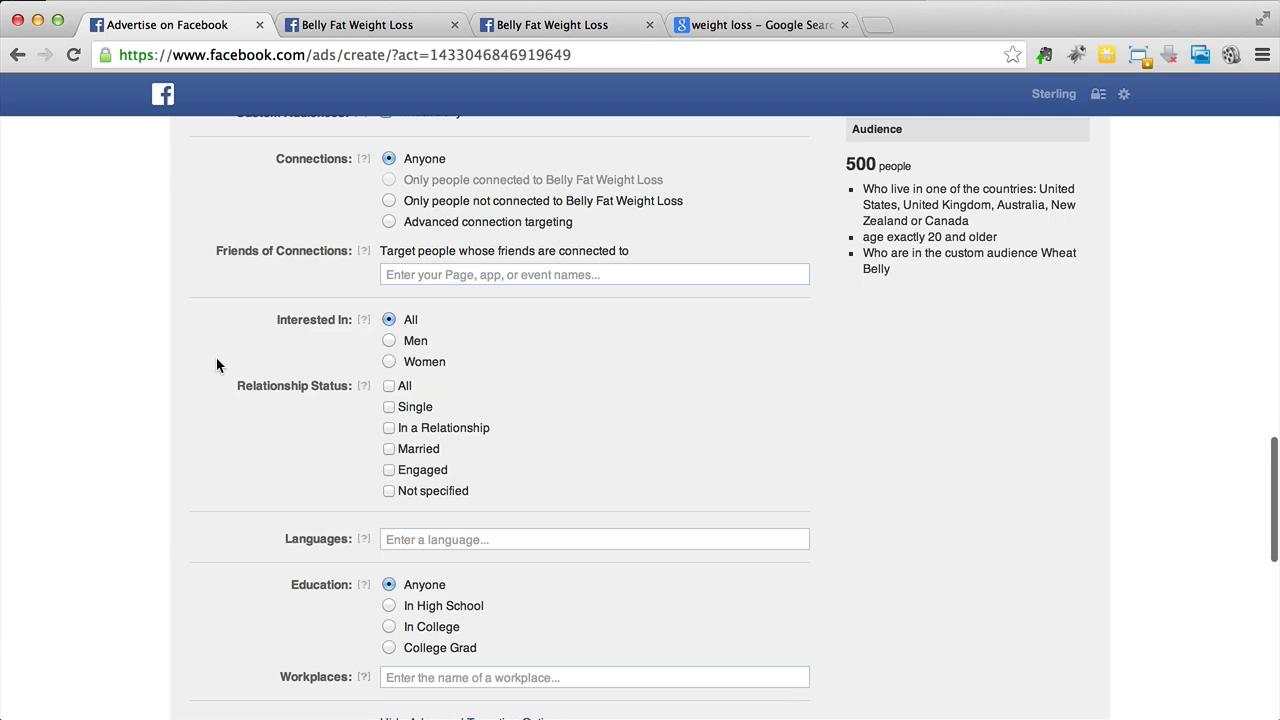
{"action": "scroll", "coordinate": [216, 357], "scroll_direction": "down", "scroll_amount": 2}
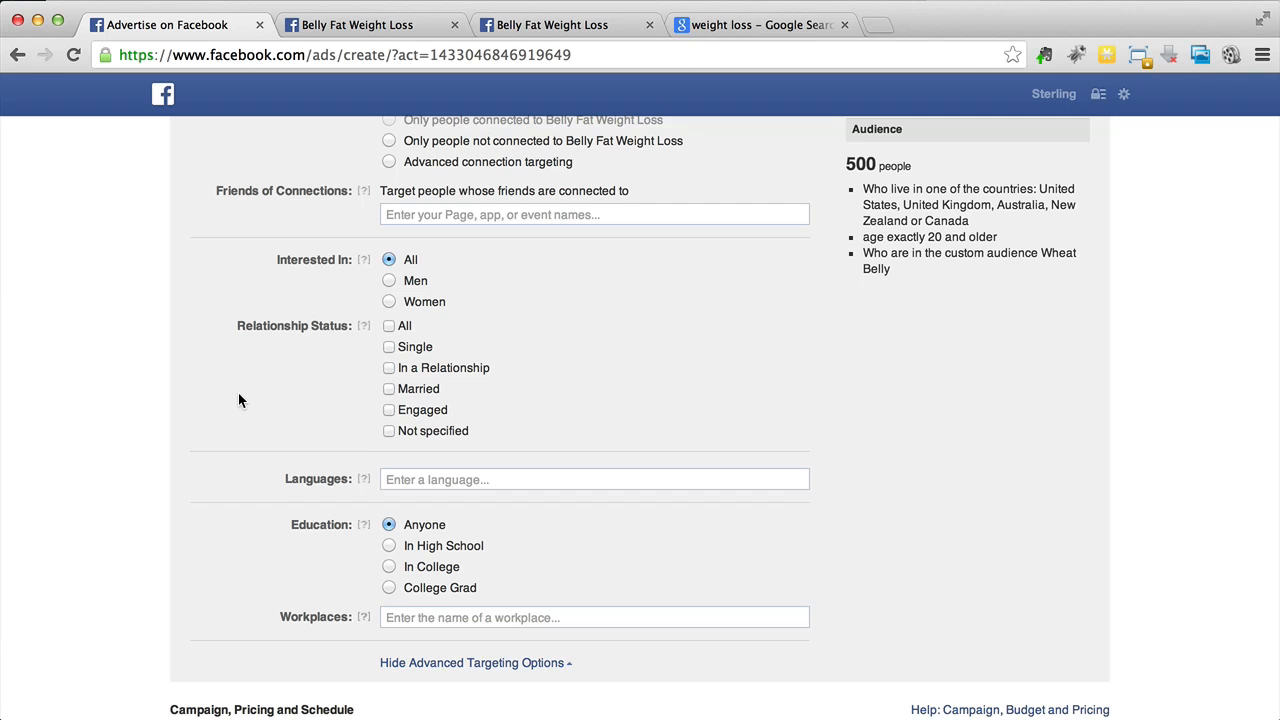
{"action": "scroll", "coordinate": [238, 392], "scroll_direction": "down", "scroll_amount": 3}
{"action": "left_click", "coordinate": [475, 393]}
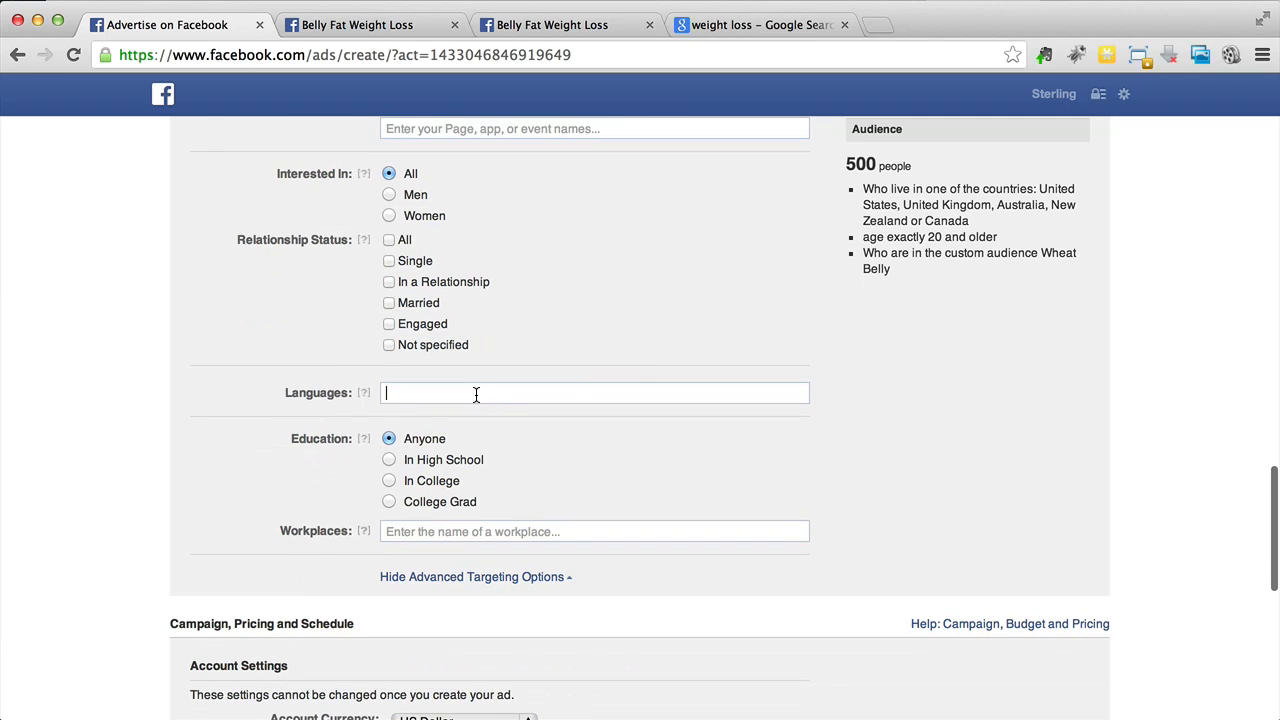
{"action": "scroll", "coordinate": [570, 338], "scroll_direction": "up", "scroll_amount": 2}
{"action": "type", "text": "eng"}
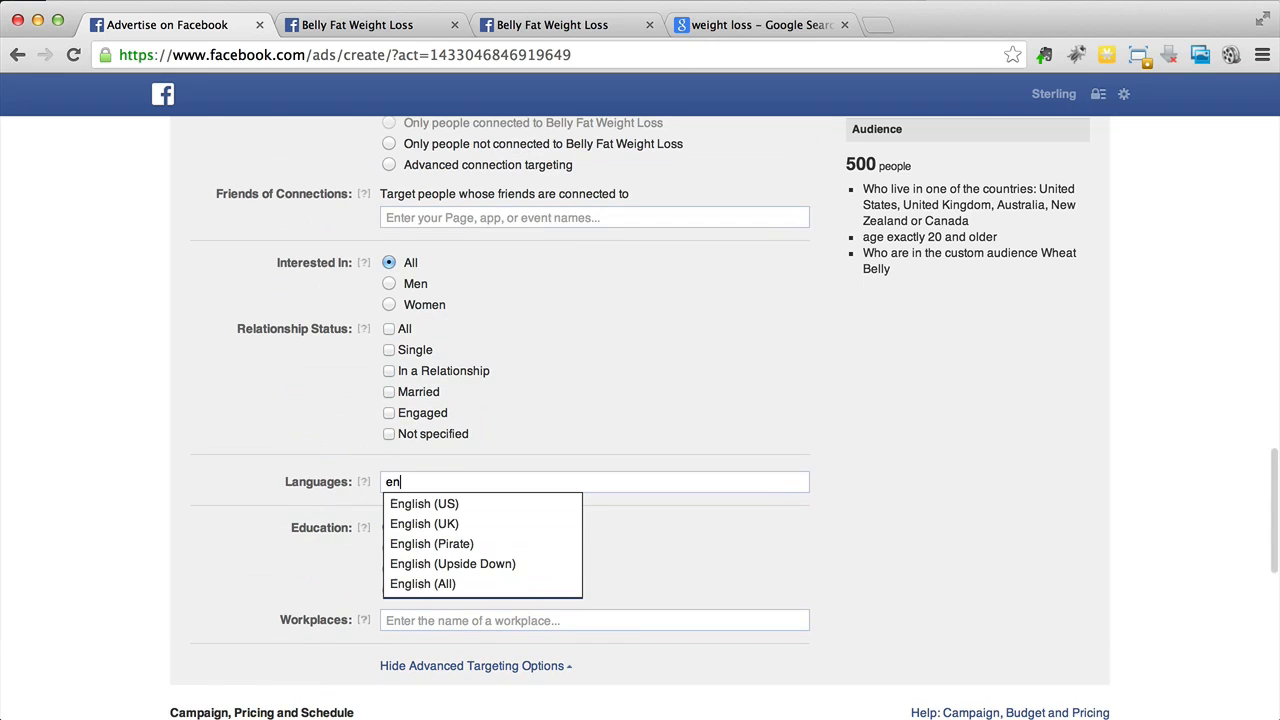
{"action": "left_click", "coordinate": [443, 507]}
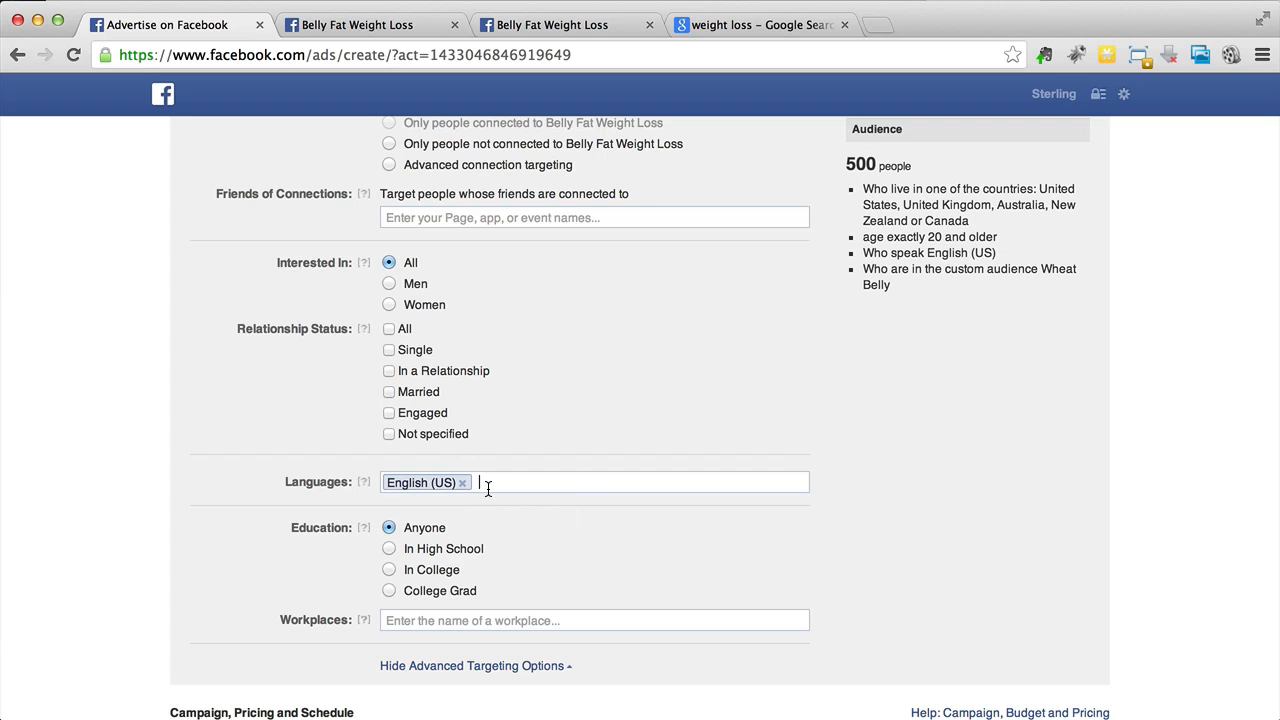
- Add English (UK) to the targeted languages
{"action": "scroll", "coordinate": [470, 482], "scroll_direction": "up", "scroll_amount": 10}
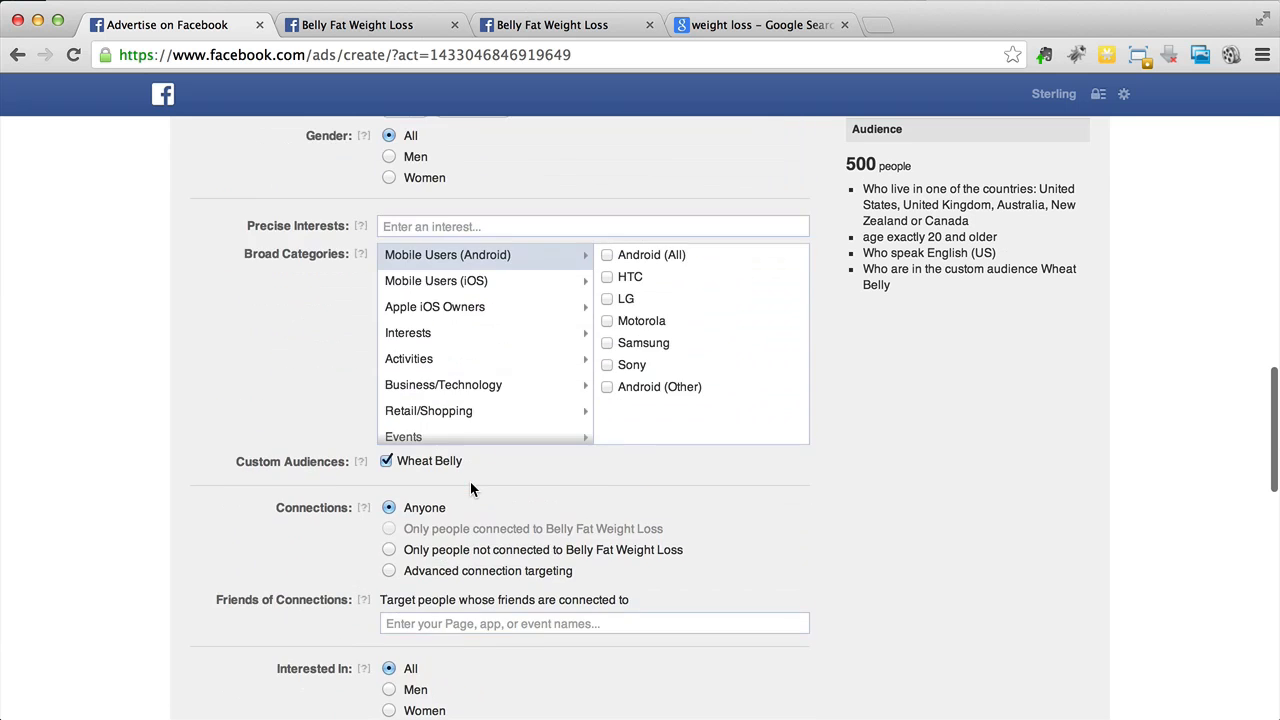
{"action": "scroll", "coordinate": [512, 278], "scroll_direction": "down", "scroll_amount": 8}
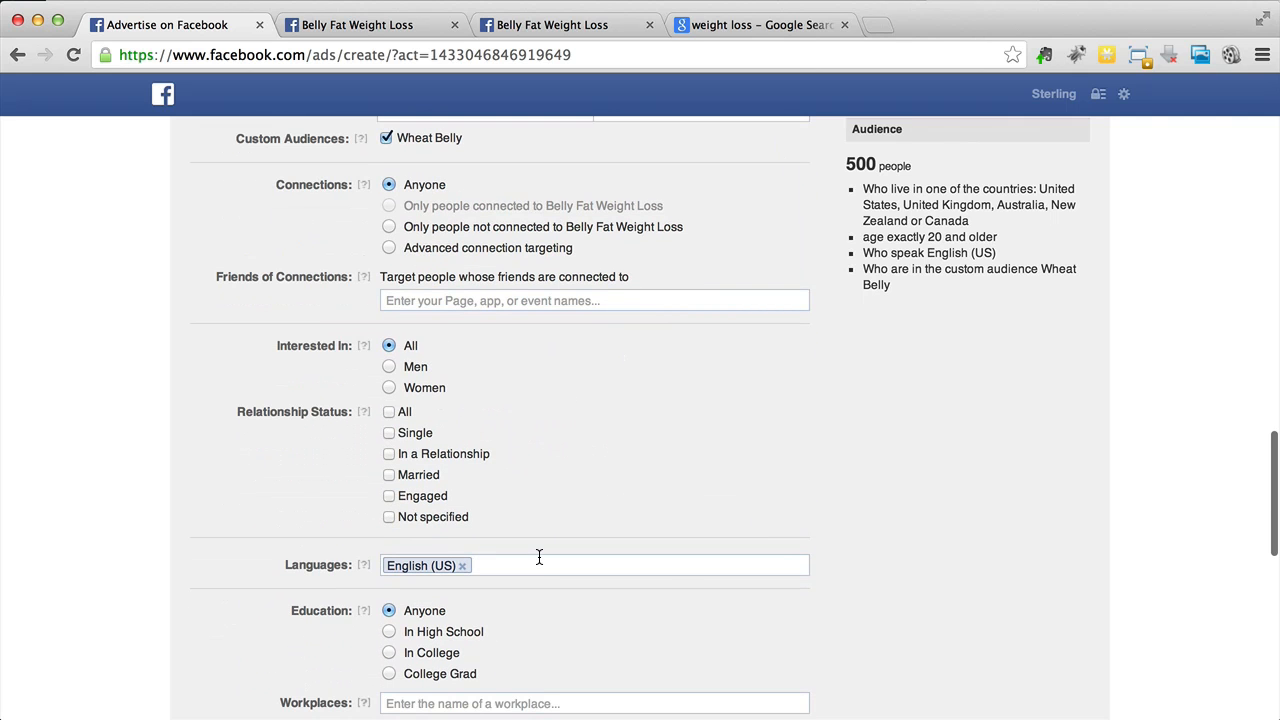
{"action": "type", "text": "eng"}
{"action": "left_click", "coordinate": [520, 596]}
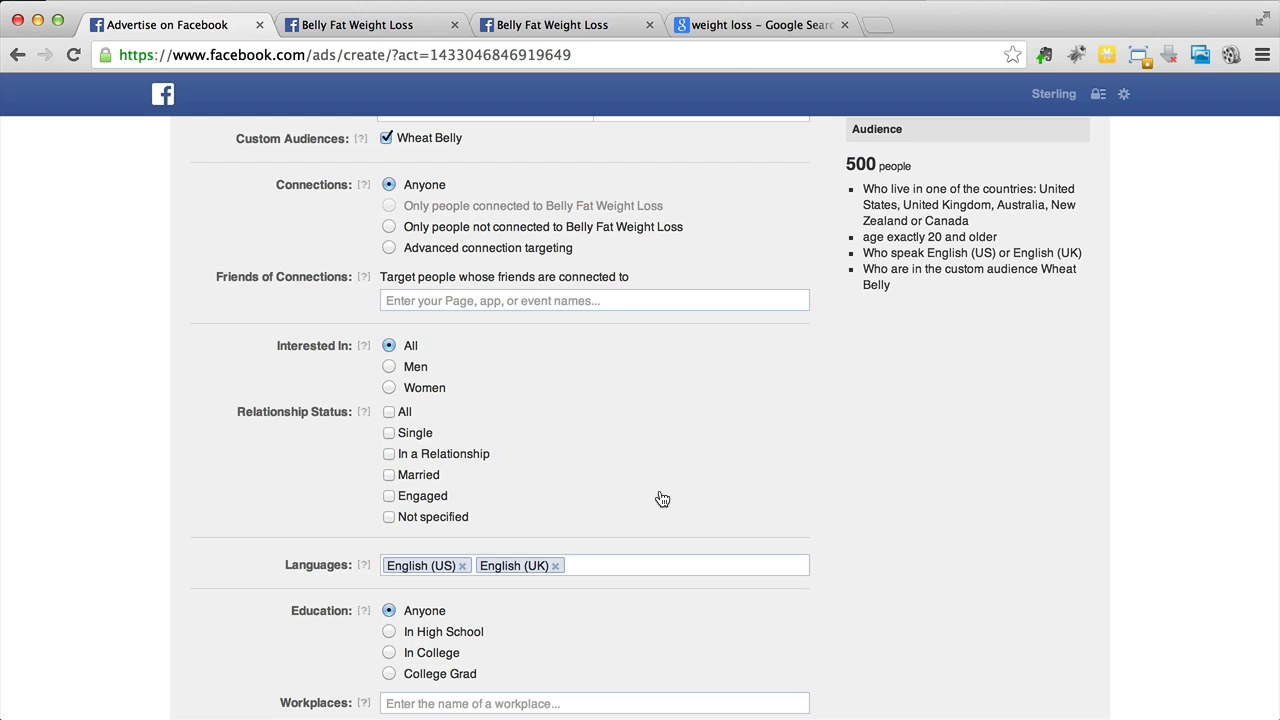
{"action": "scroll", "coordinate": [662, 498], "scroll_direction": "down", "scroll_amount": 3}
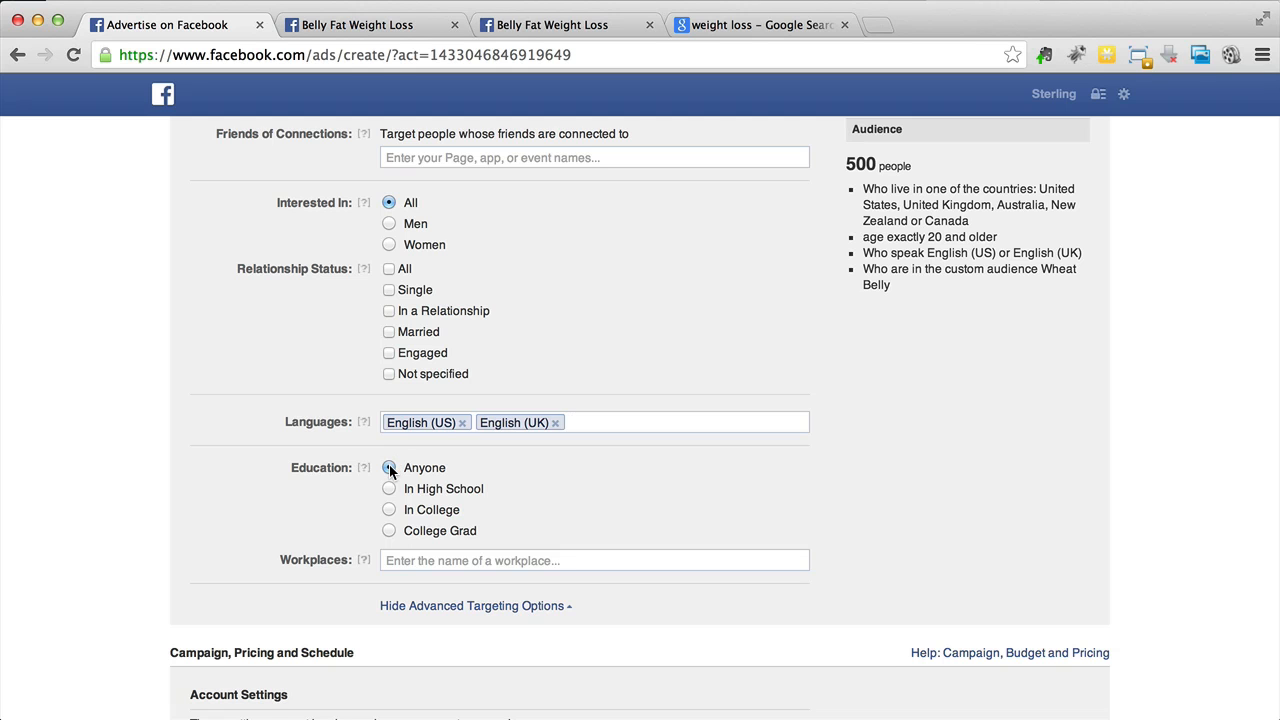
{"action": "scroll", "coordinate": [390, 470], "scroll_direction": "down", "scroll_amount": 2}
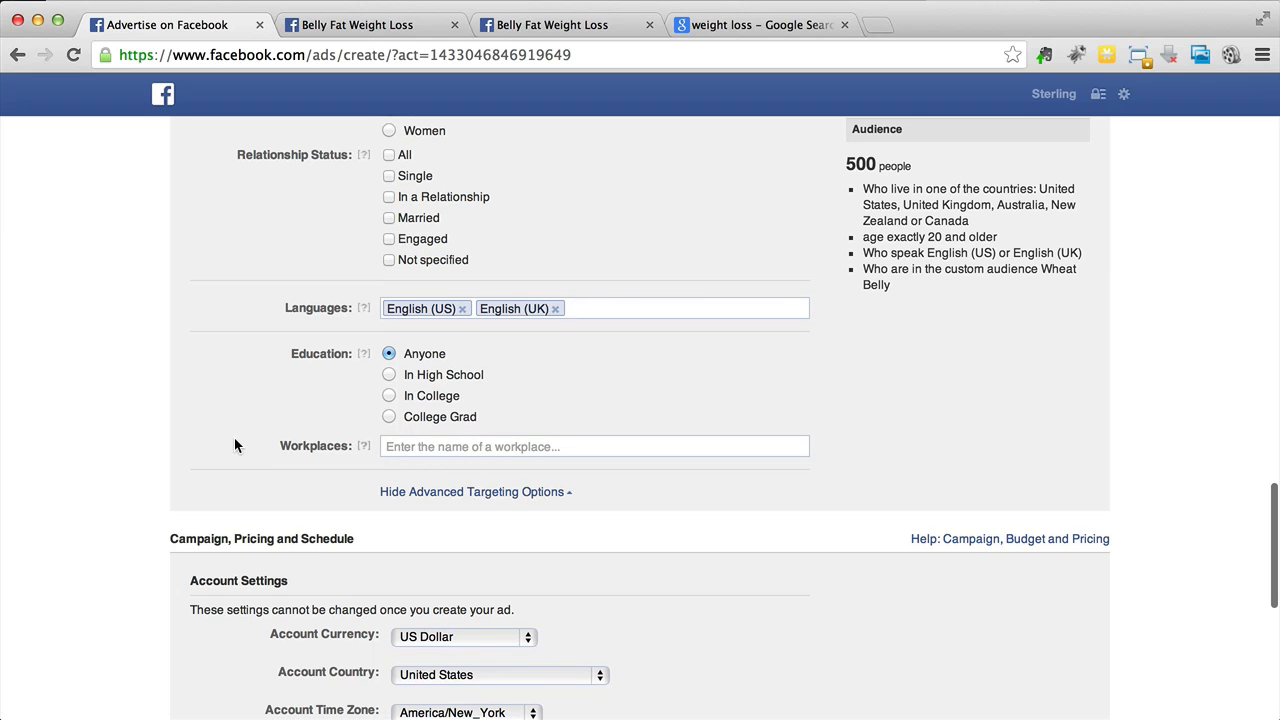
{"action": "scroll", "coordinate": [219, 441], "scroll_direction": "up", "scroll_amount": 3}
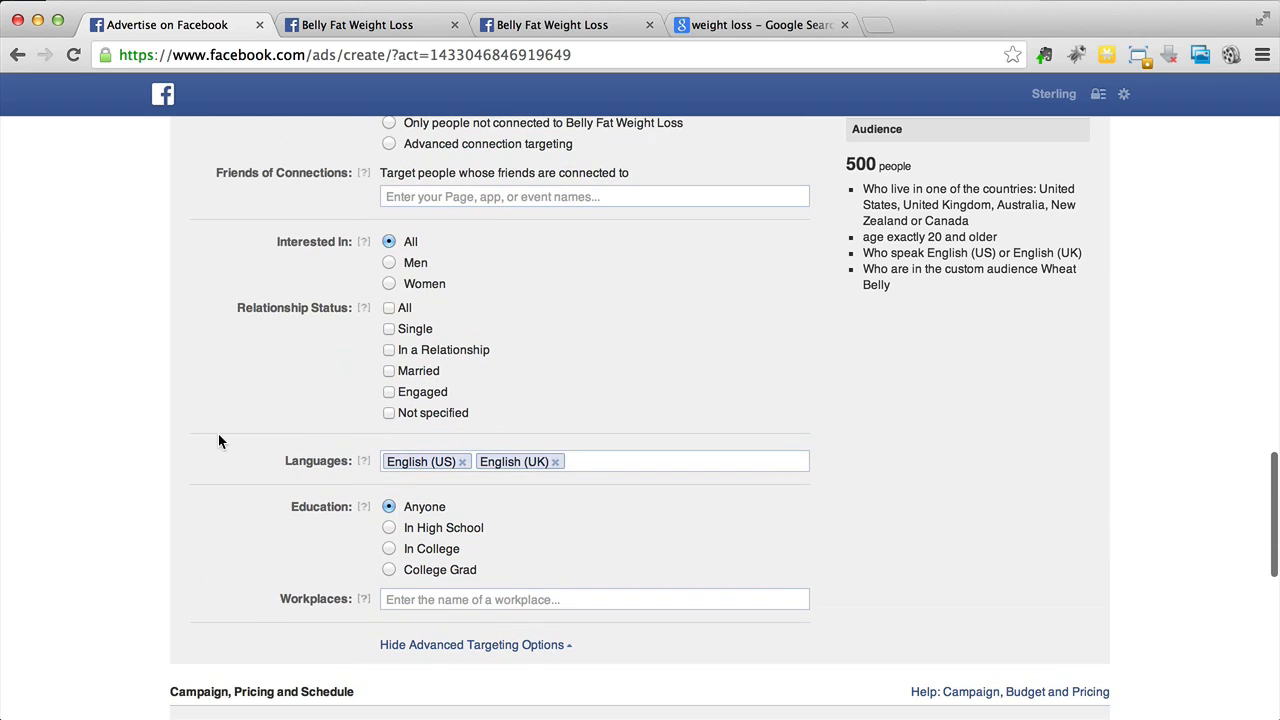
{"action": "scroll", "coordinate": [219, 441], "scroll_direction": "up", "scroll_amount": 10}
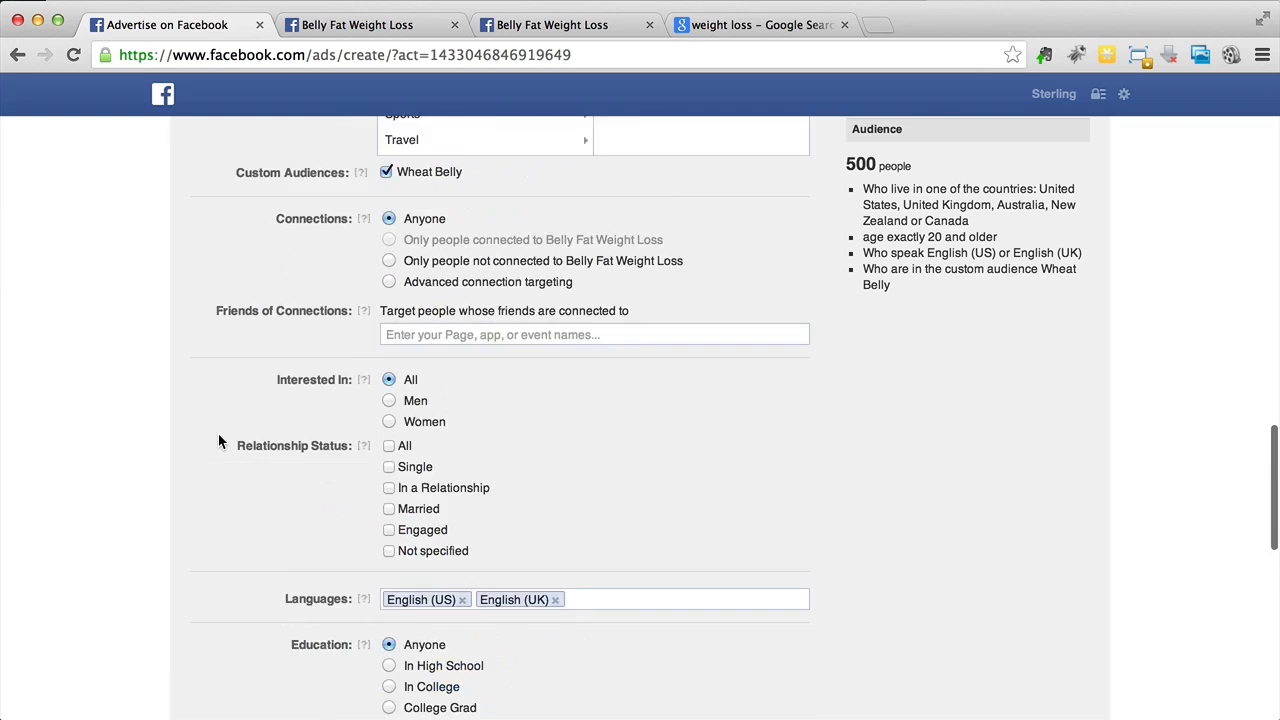
{"action": "scroll", "coordinate": [219, 441], "scroll_direction": "up", "scroll_amount": 12}
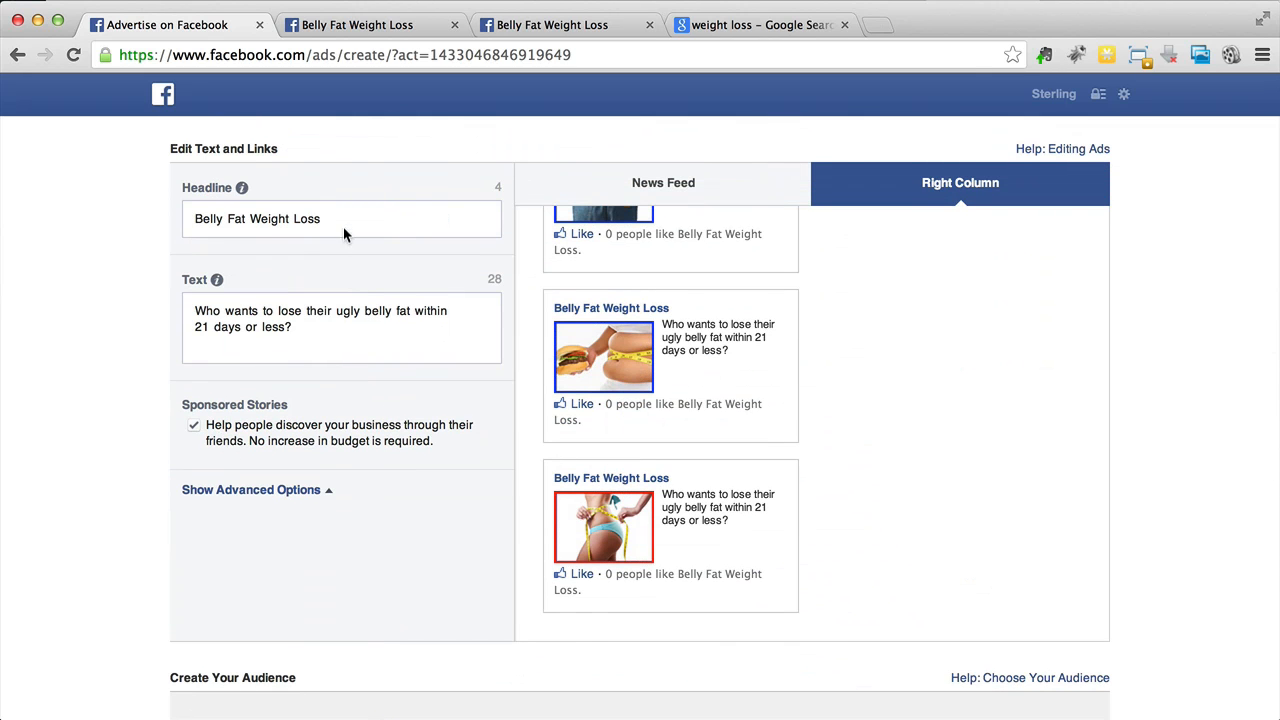
- Switch to the Google search results tab and examine the weight loss ads shown there
{"action": "left_click", "coordinate": [730, 24]}
{"action": "scroll", "coordinate": [595, 352], "scroll_direction": "up", "scroll_amount": 3}
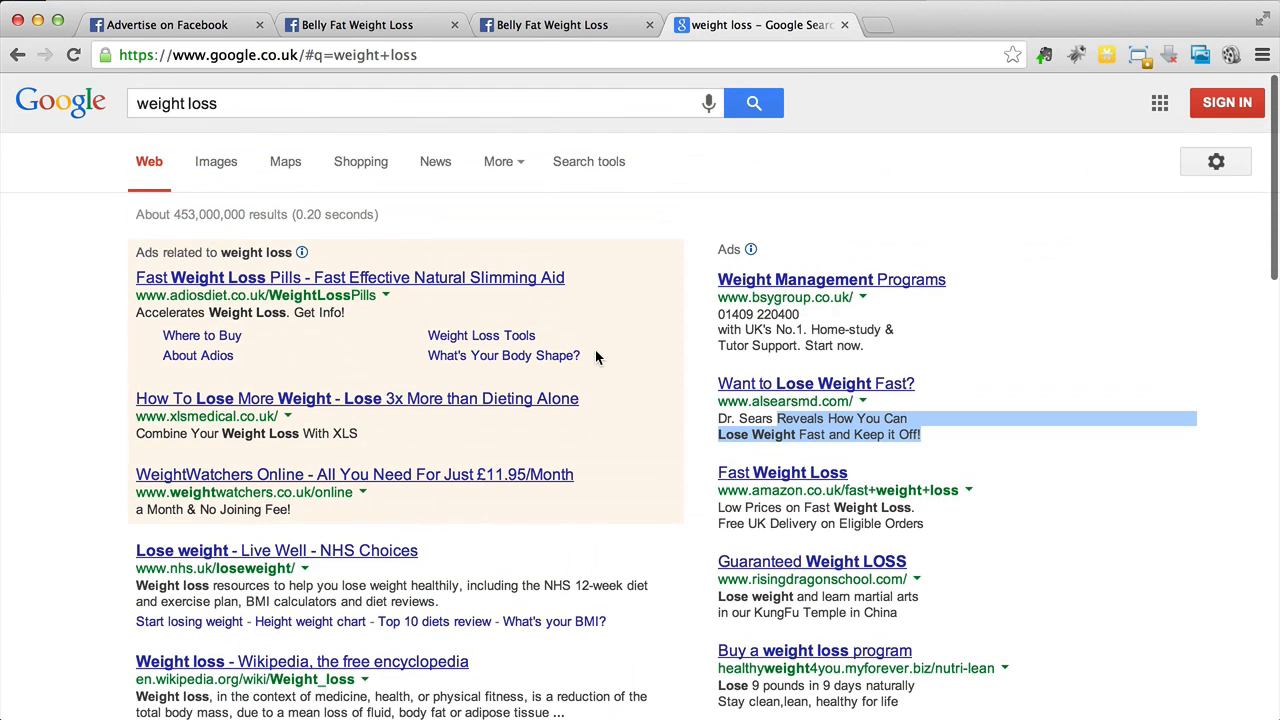
{"action": "left_click", "coordinate": [1116, 277]}
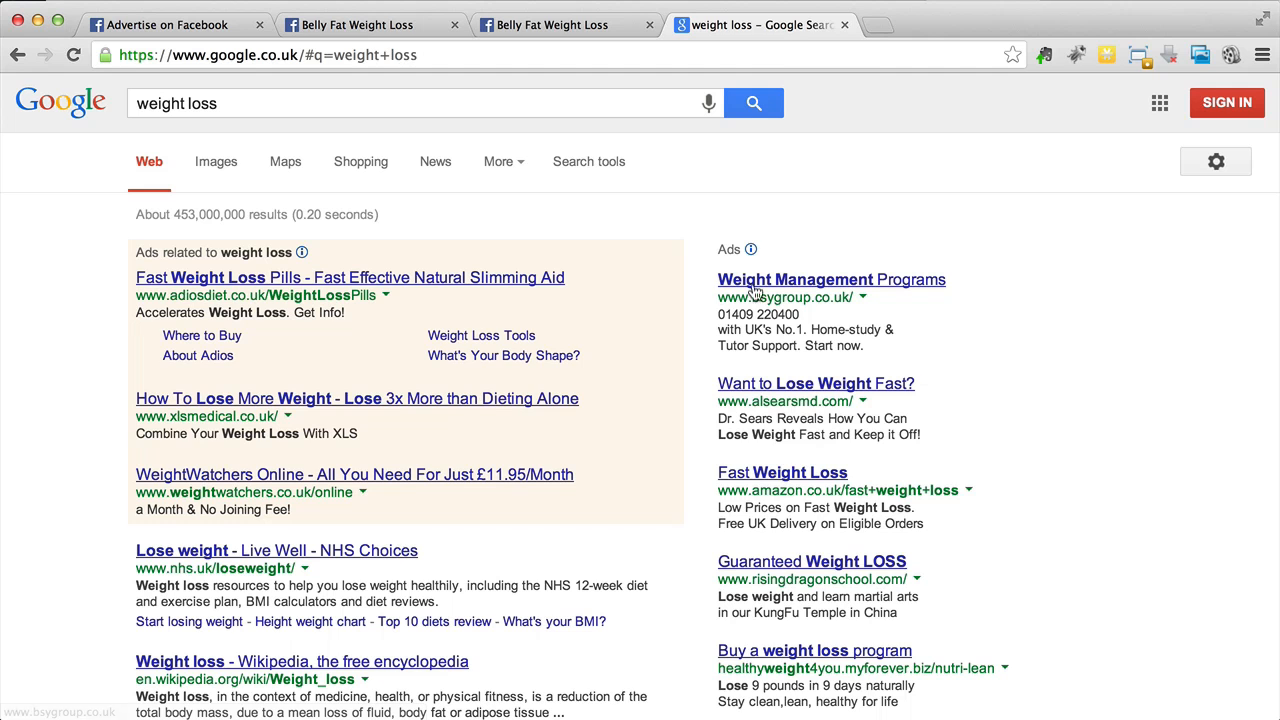
{"action": "scroll", "coordinate": [716, 296], "scroll_direction": "down", "scroll_amount": 1}
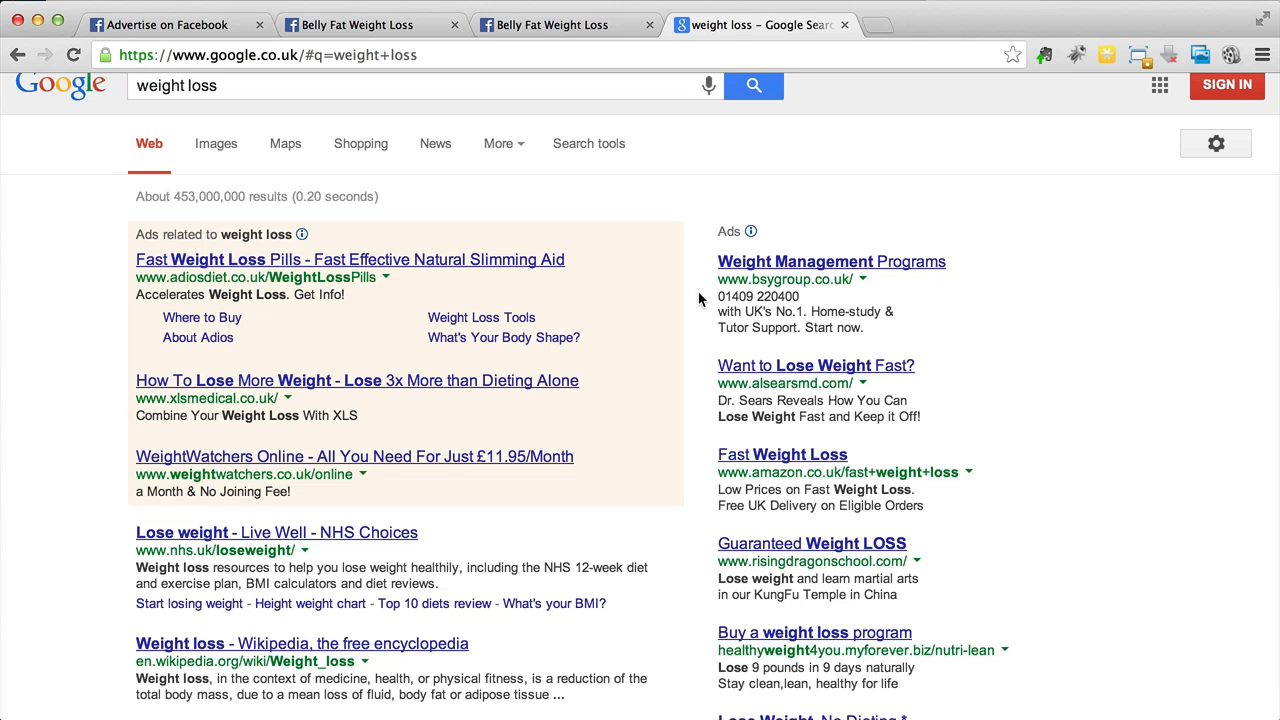
{"action": "scroll", "coordinate": [699, 298], "scroll_direction": "down", "scroll_amount": 2}
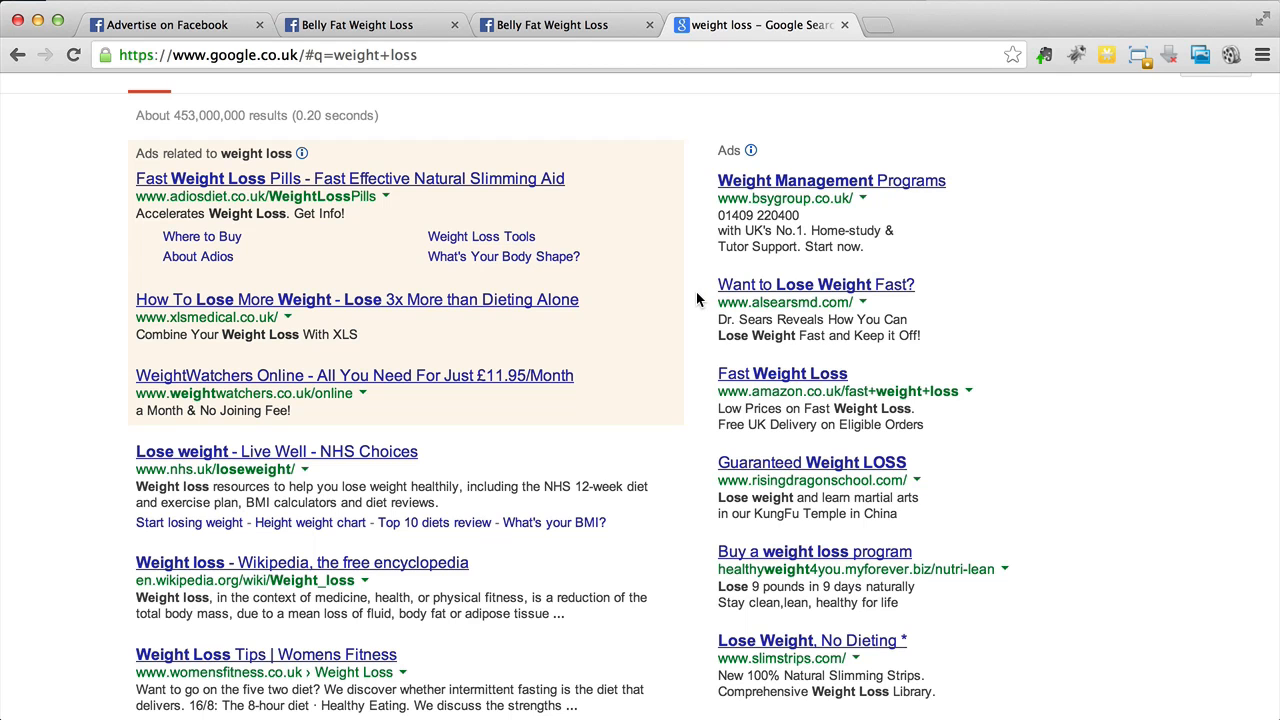
{"action": "scroll", "coordinate": [698, 297], "scroll_direction": "down", "scroll_amount": 2}
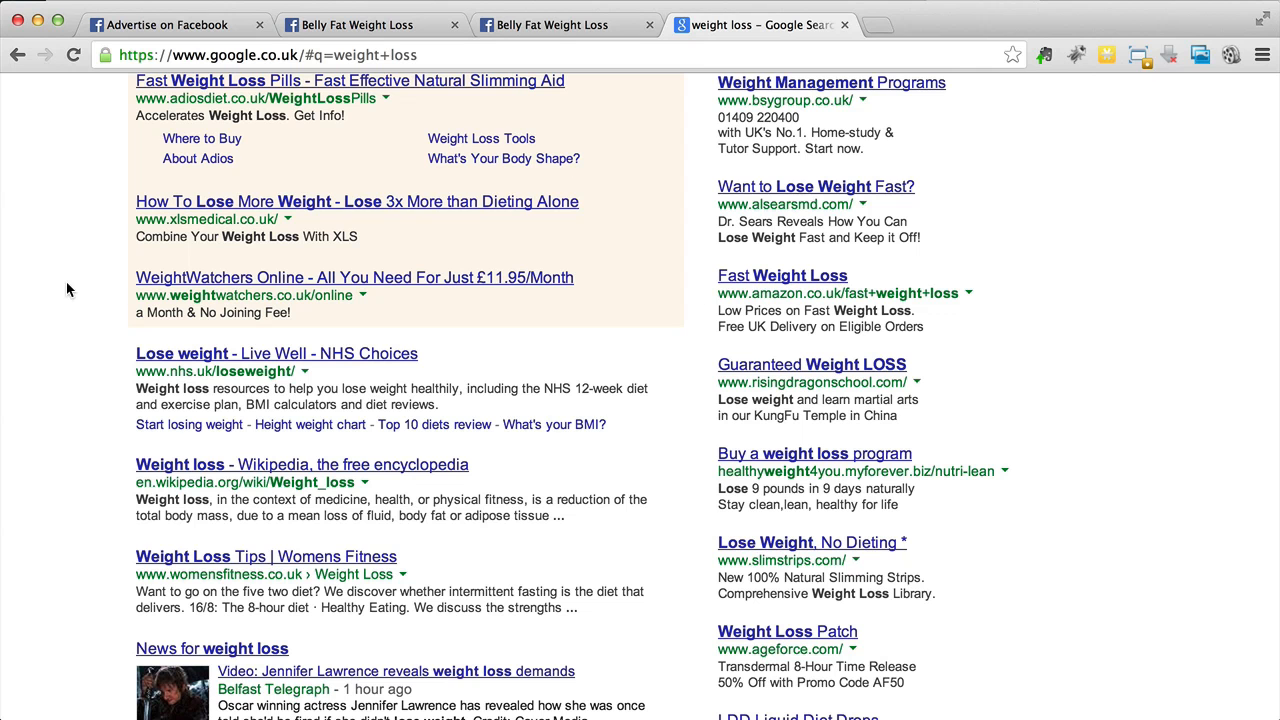
- Return to the Facebook ad tab and review the audience targeting and campaign, pricing and schedule settings
{"action": "left_click", "coordinate": [147, 32]}
{"action": "scroll", "coordinate": [110, 263], "scroll_direction": "down", "scroll_amount": 5}
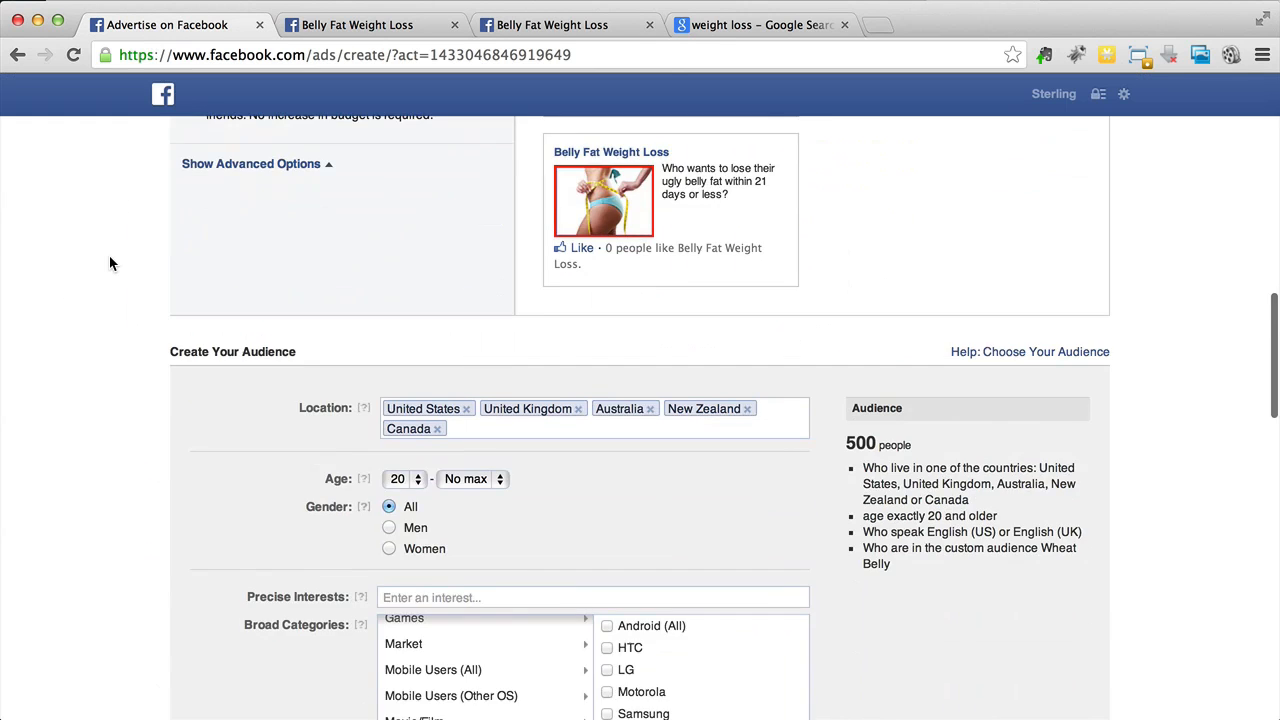
{"action": "scroll", "coordinate": [227, 518], "scroll_direction": "down", "scroll_amount": 1}
{"action": "scroll", "coordinate": [227, 518], "scroll_direction": "up", "scroll_amount": 1}
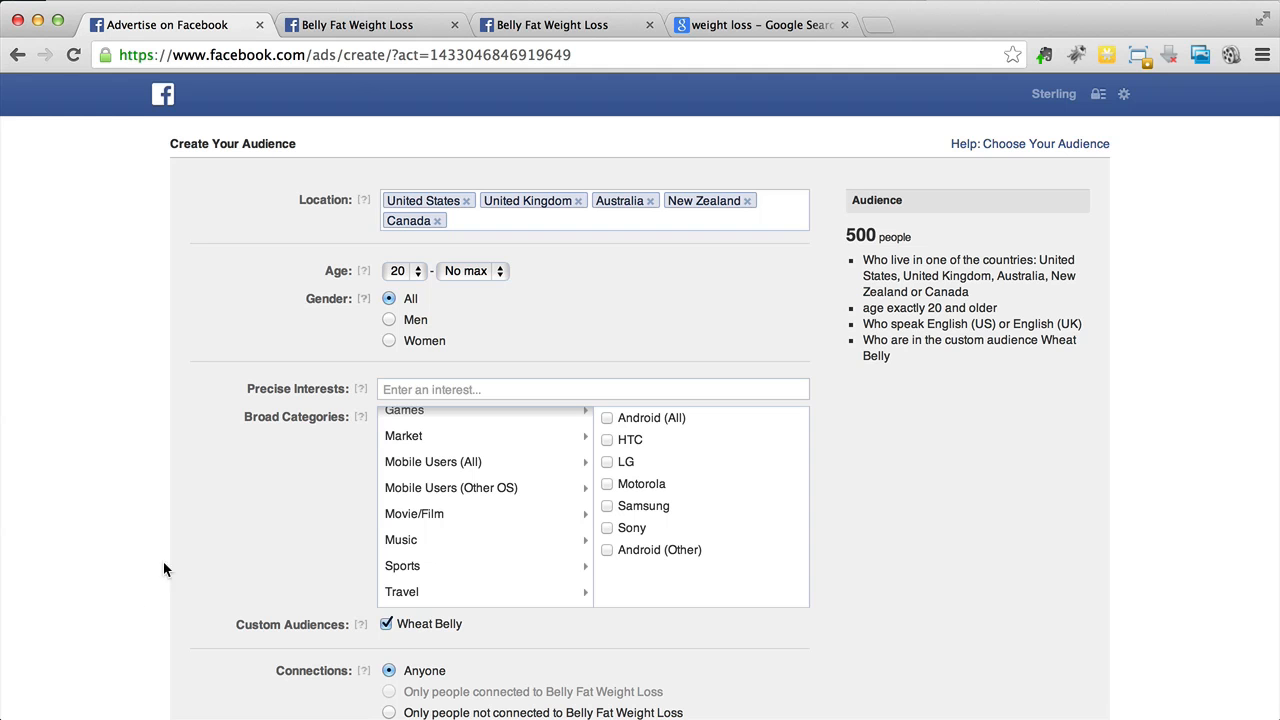
{"action": "scroll", "coordinate": [208, 629], "scroll_direction": "down", "scroll_amount": 2}
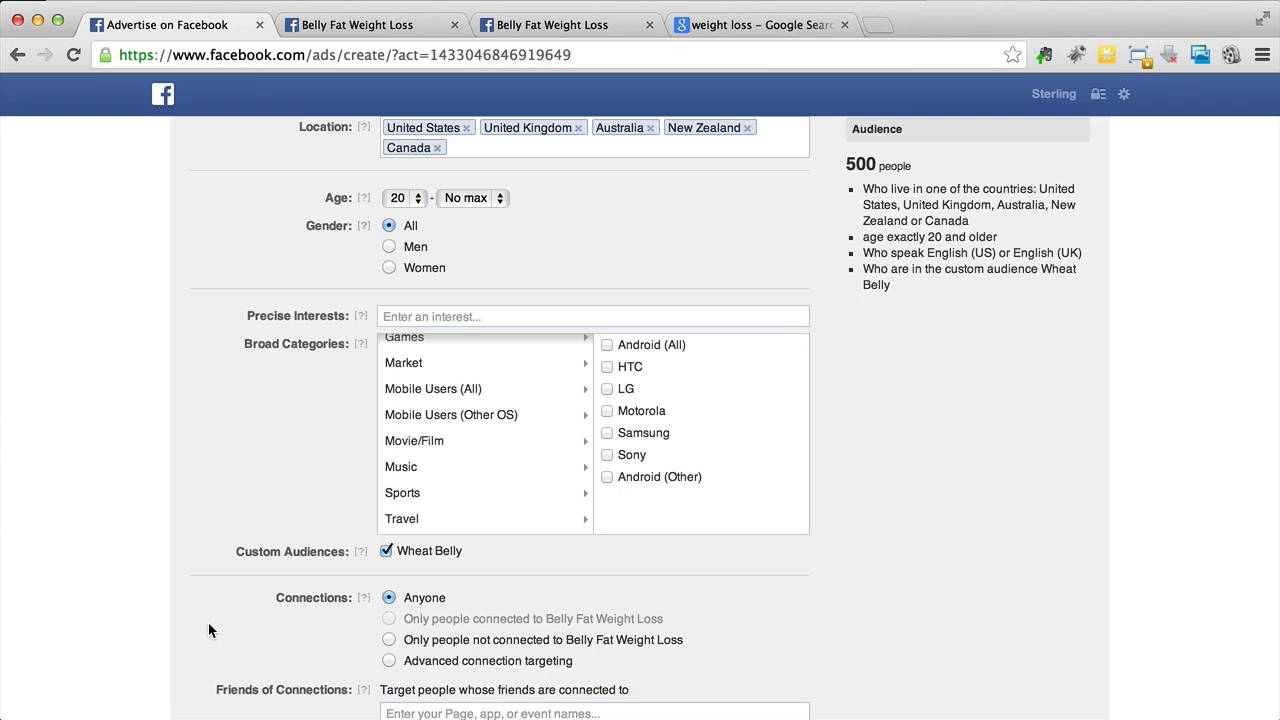
{"action": "scroll", "coordinate": [209, 629], "scroll_direction": "down", "scroll_amount": 8}
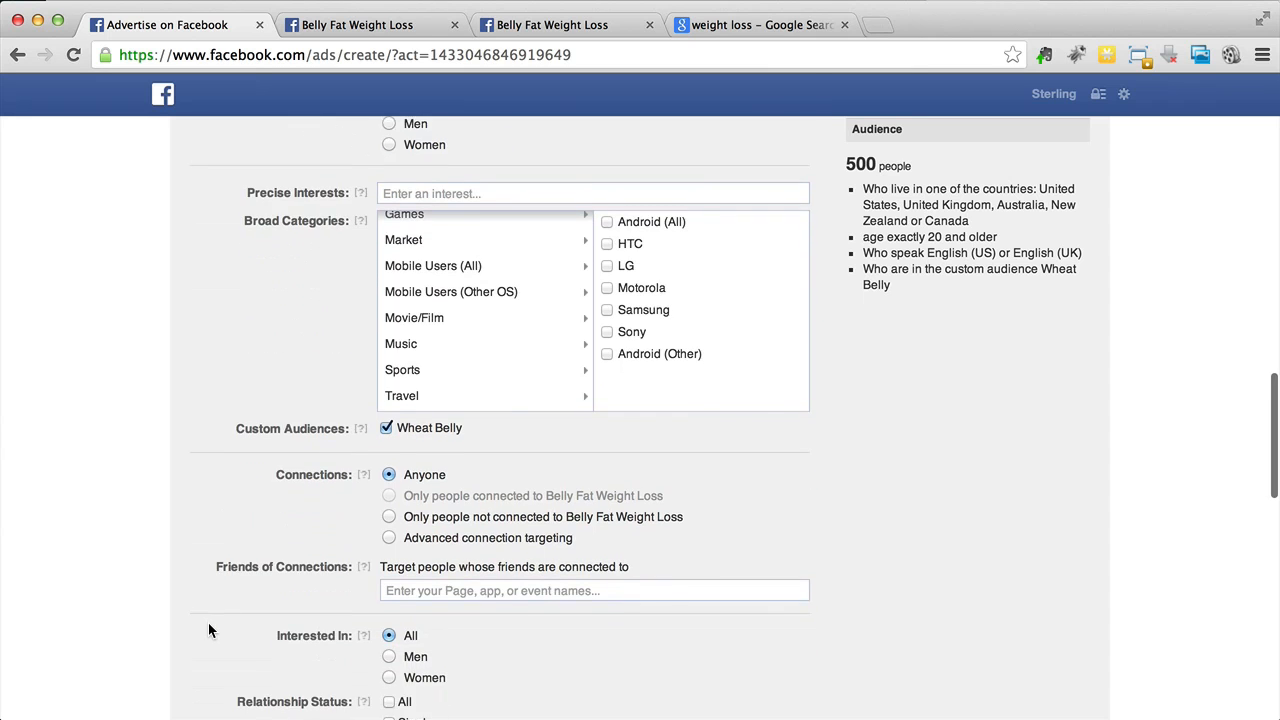
{"action": "scroll", "coordinate": [208, 630], "scroll_direction": "down", "scroll_amount": 13}
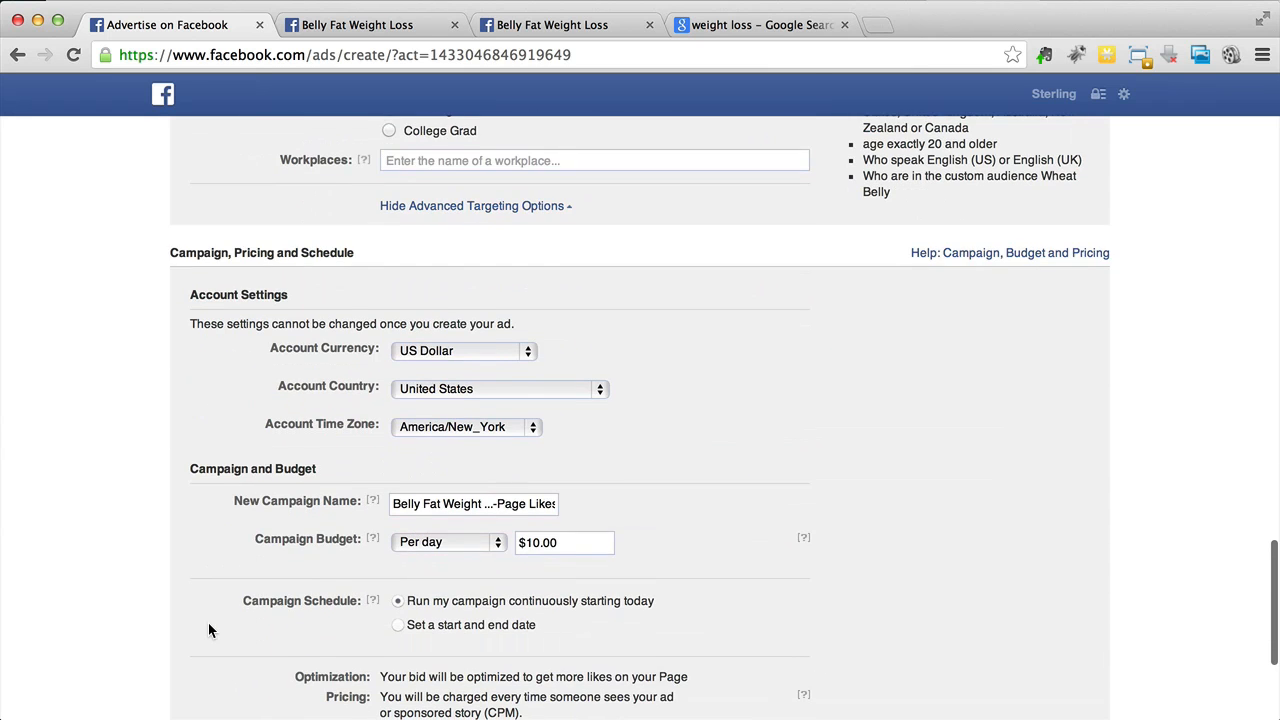
{"action": "scroll", "coordinate": [88, 534], "scroll_direction": "down", "scroll_amount": 1}
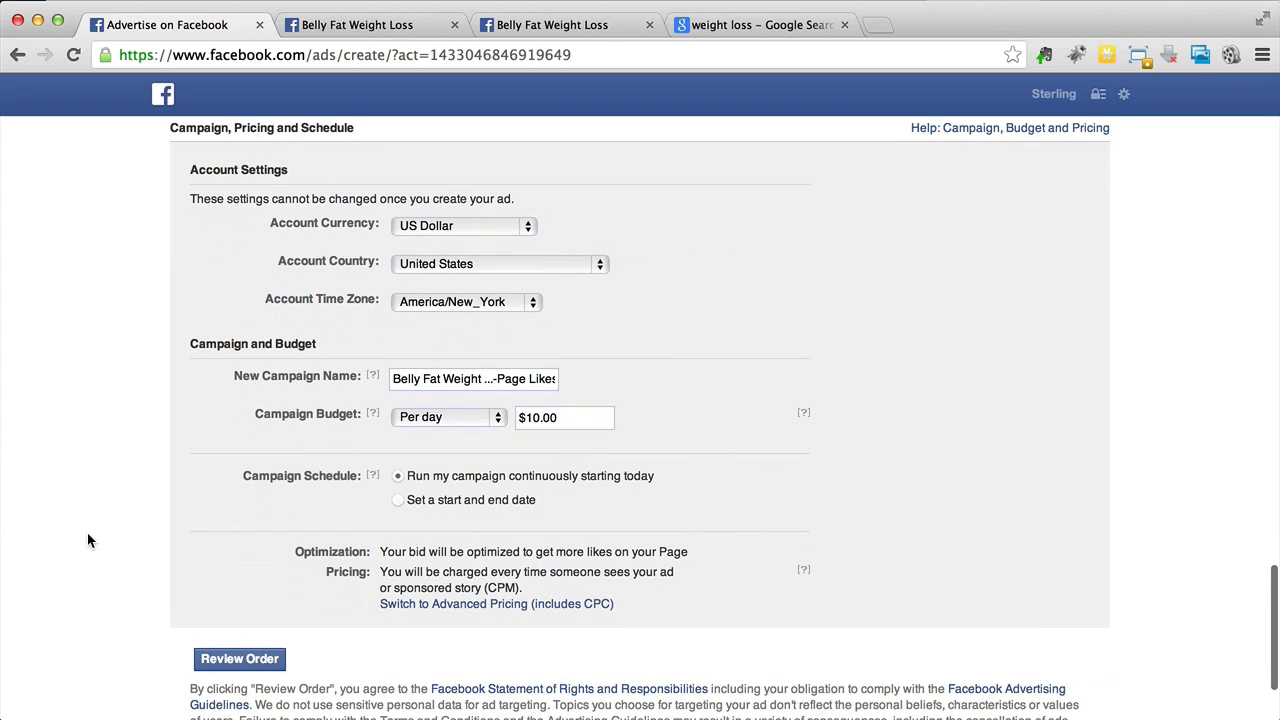